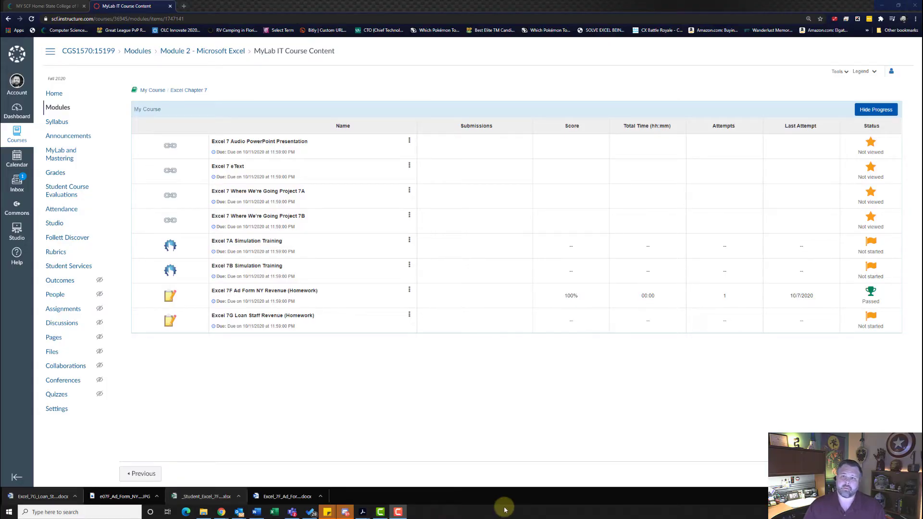
Step: Open the Excel 7G Loan Staff Revenue homework and download its instructions document, student workbook and final result image
left_click(261, 316)
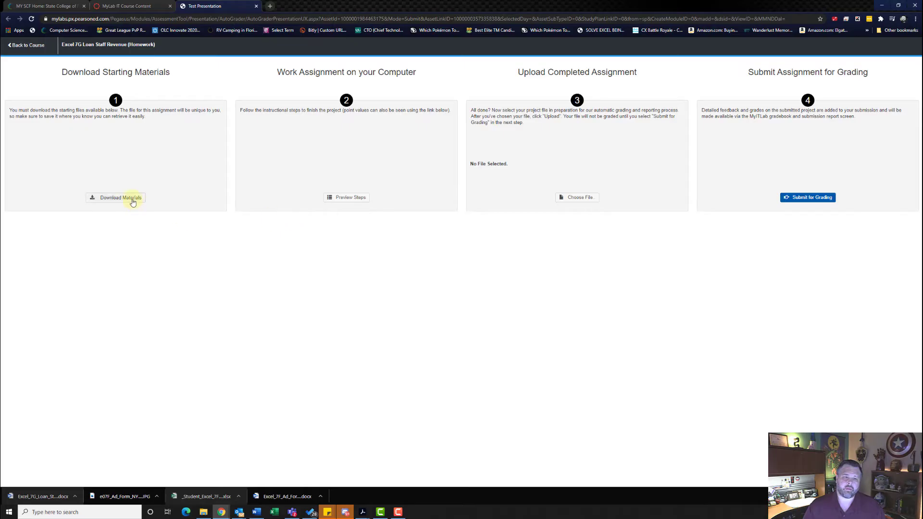
left_click(133, 201)
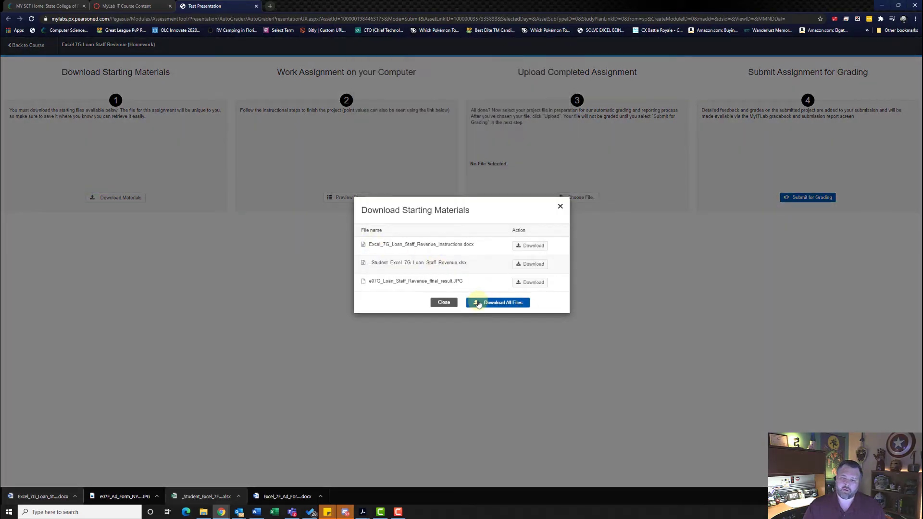
left_click(527, 247)
left_click(532, 264)
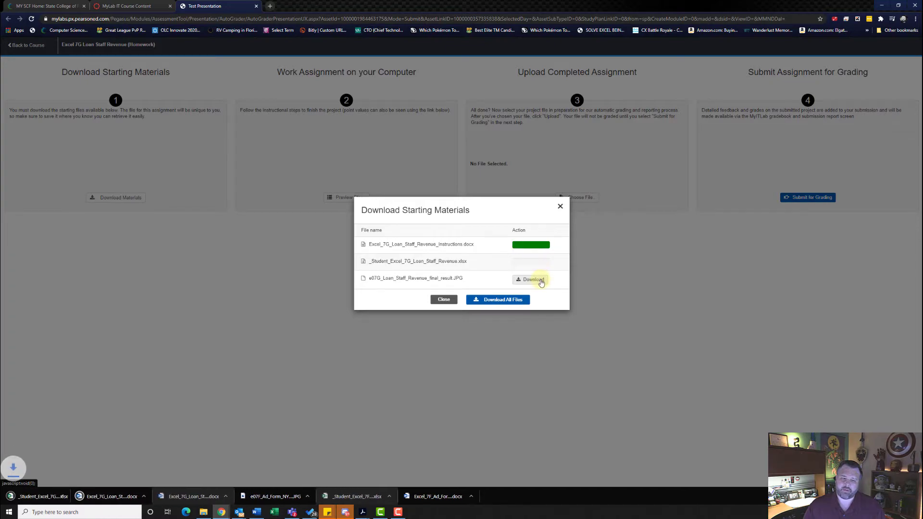
left_click(542, 282)
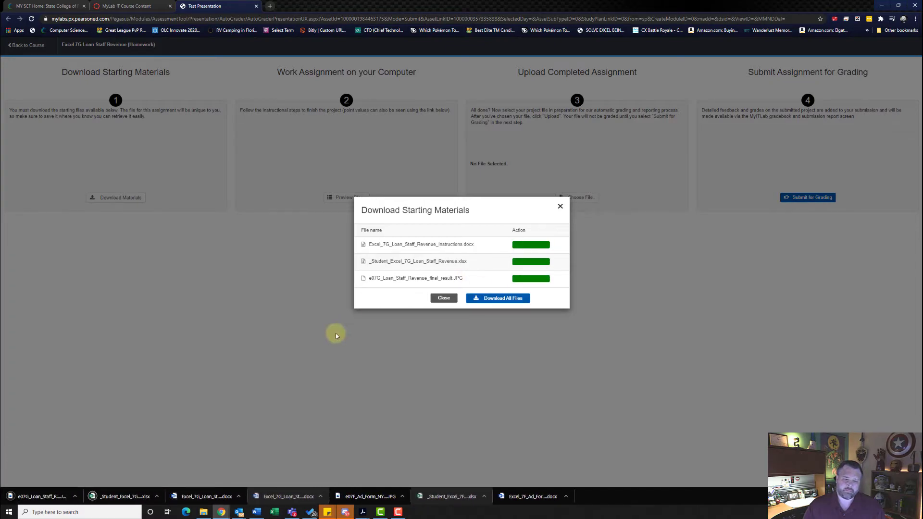
Step: Open the downloaded _Student_Excel_7G_Loan_Staff_Revenue workbook in a maximized Excel window and enable editing
left_click(123, 500)
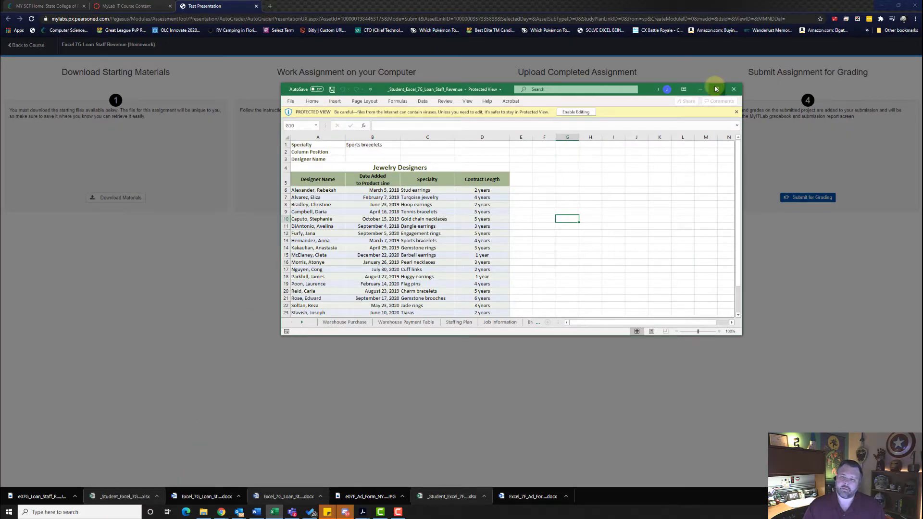
left_click(716, 89)
left_click(304, 30)
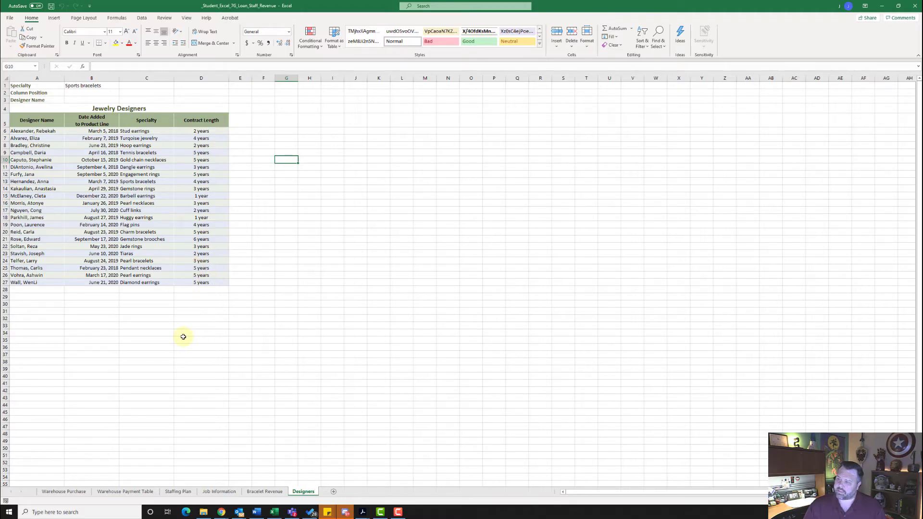
Step: Search for the PMT function and start it in cell B8 of the Warehouse Payment Table sheet
left_click(126, 494)
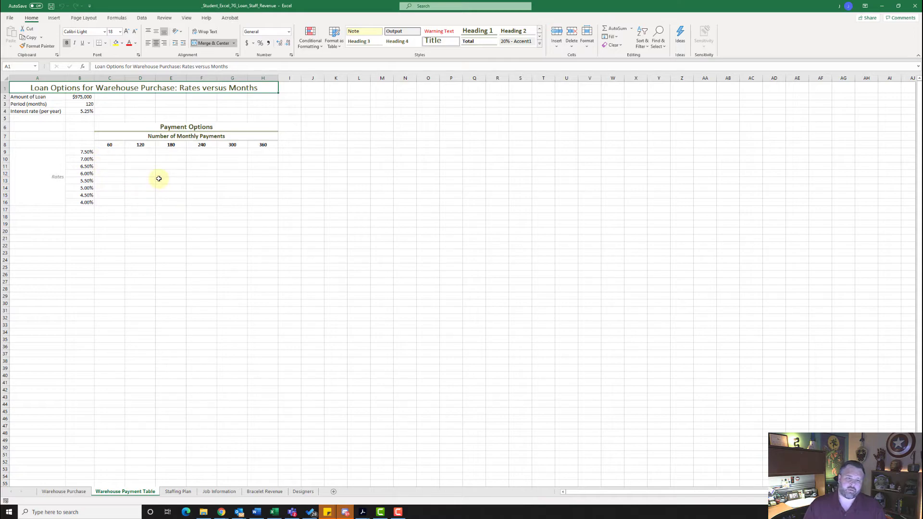
left_click(86, 144)
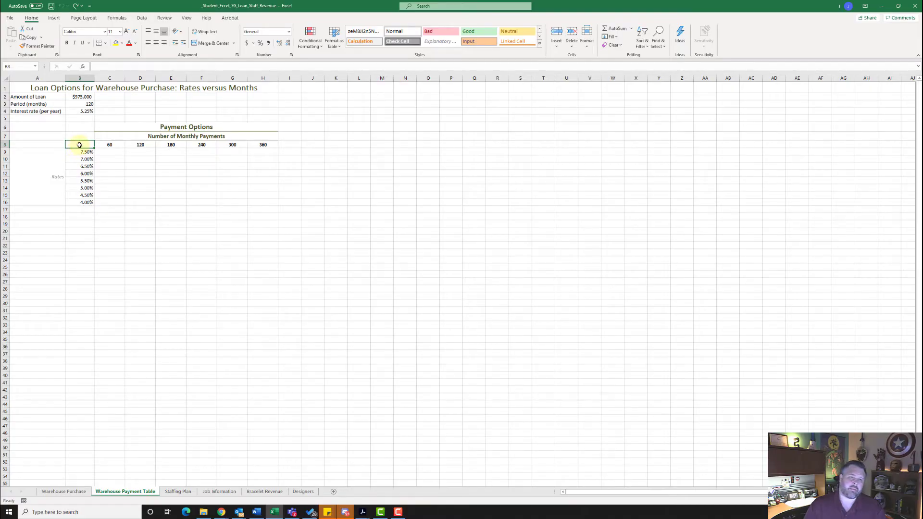
left_click(84, 68)
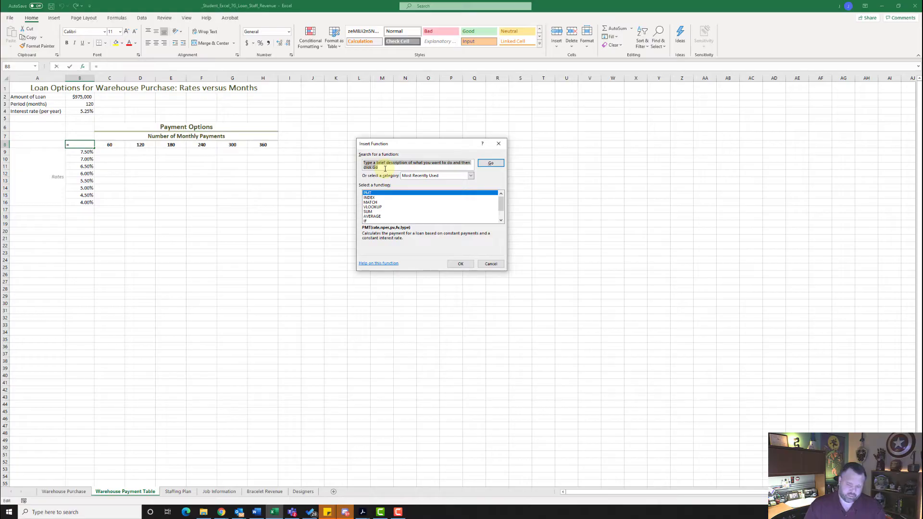
type("pmt")
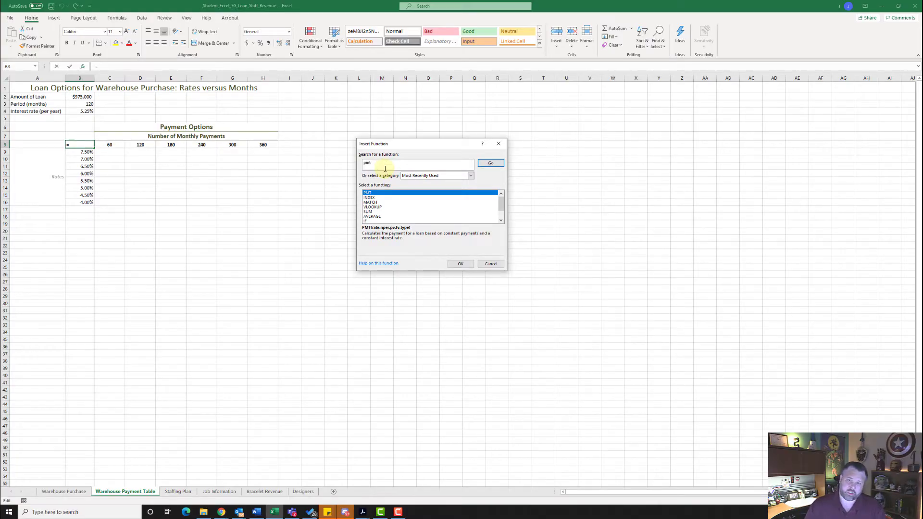
left_click(494, 165)
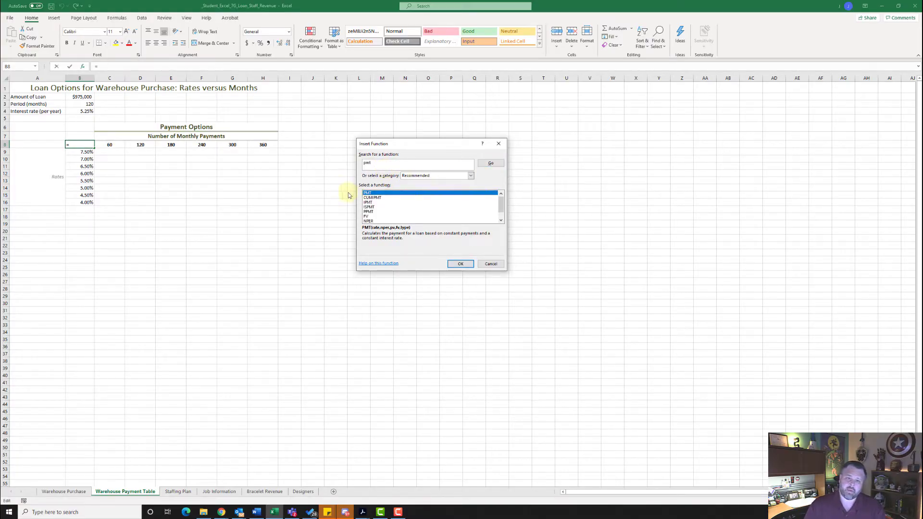
left_click(461, 264)
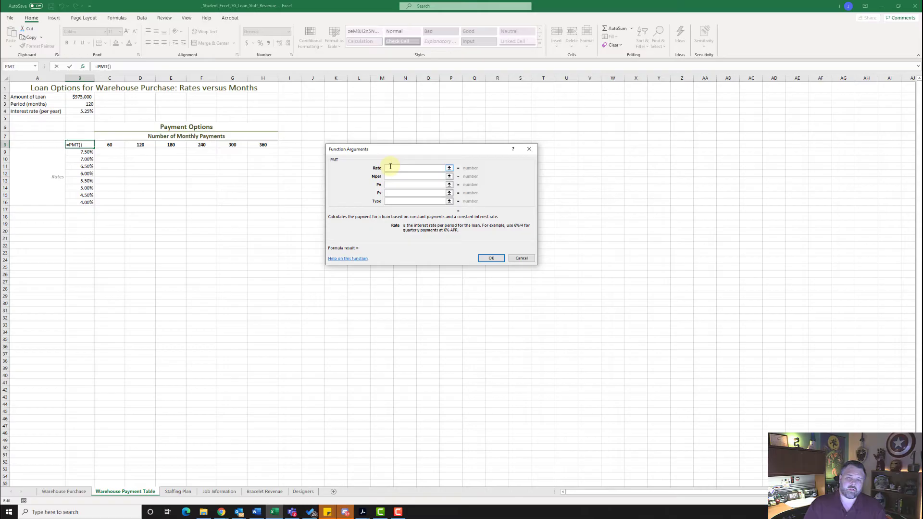
Step: Set the PMT function's Rate argument to B4/12 and its Nper argument to B3
left_click(87, 111)
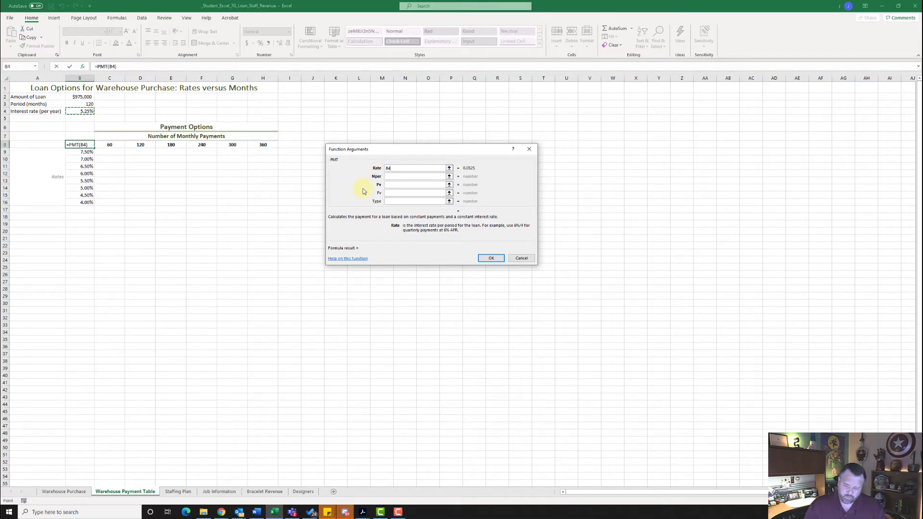
type("/")
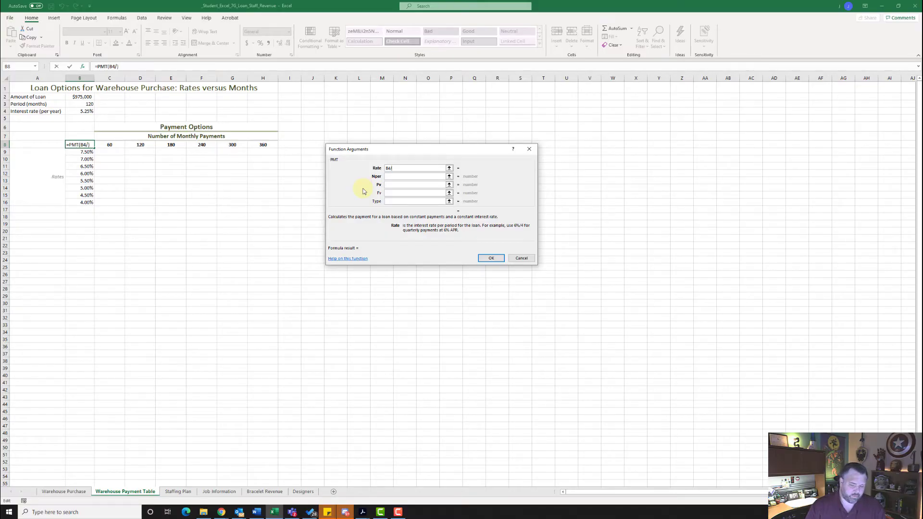
type("12")
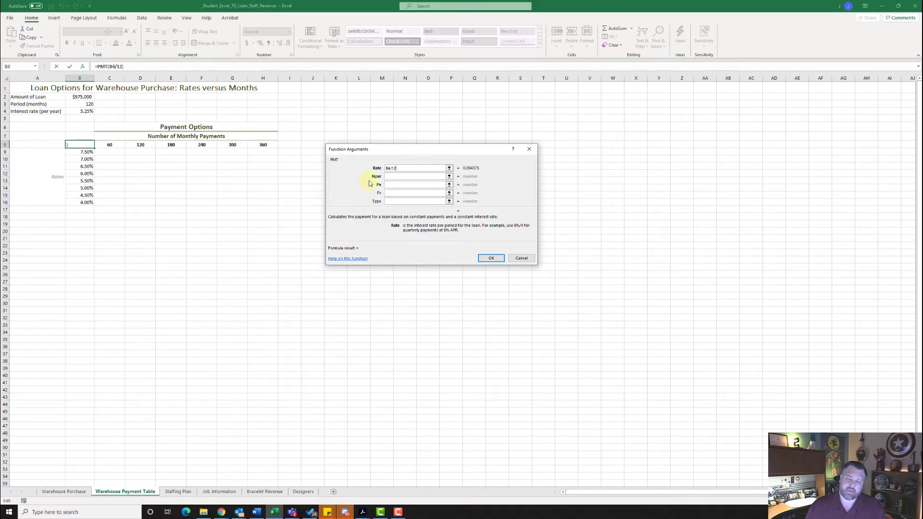
left_click(400, 177)
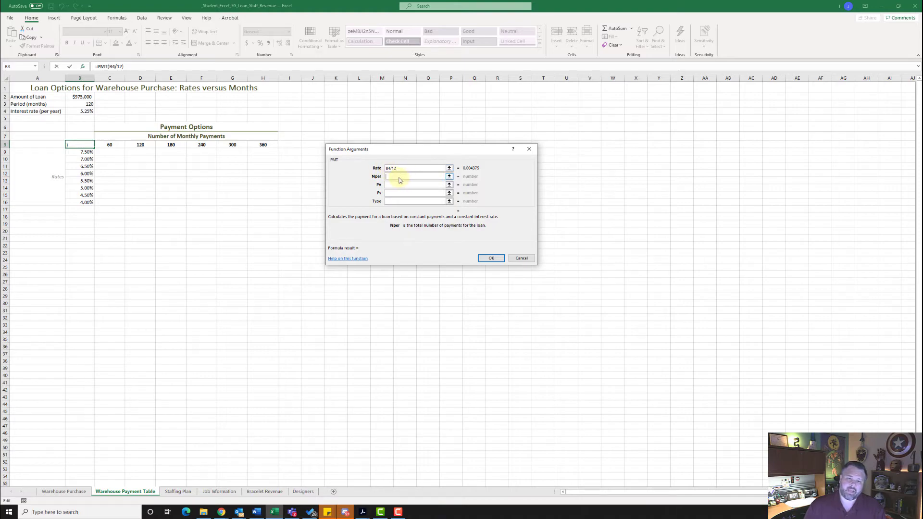
left_click(82, 103)
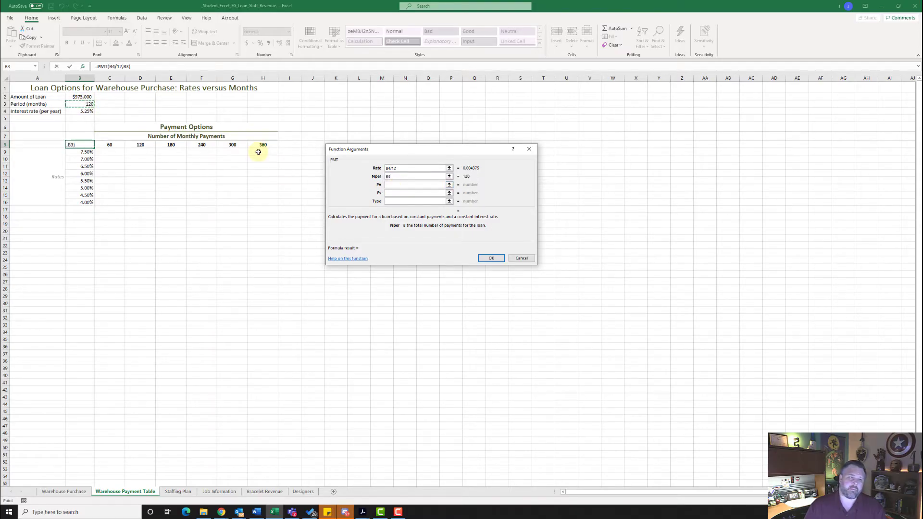
Step: Set the PMT function's Pv argument to -B2 and enter the formula in cell B8
left_click(401, 185)
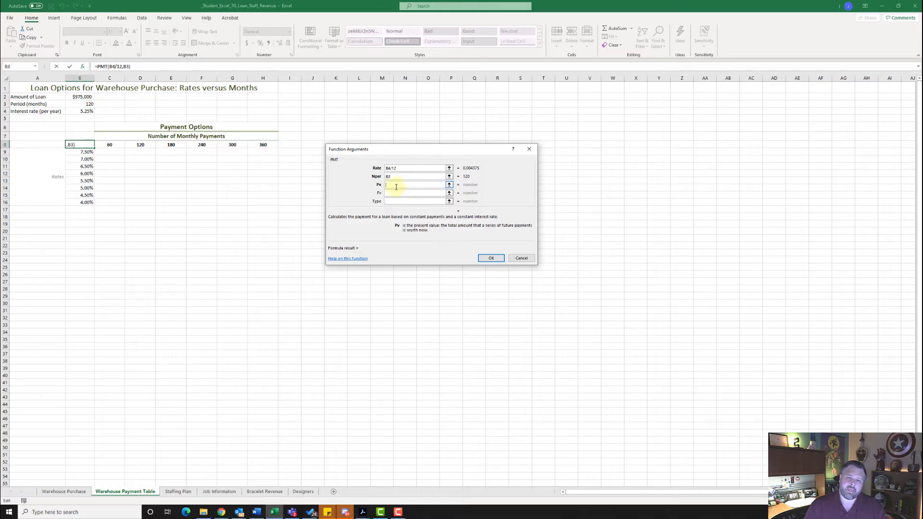
left_click(80, 98)
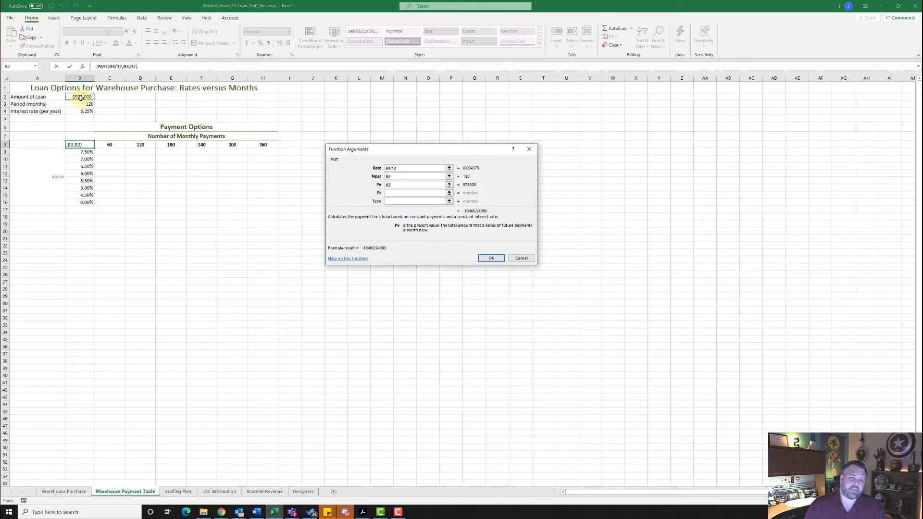
left_click(387, 185)
type("-")
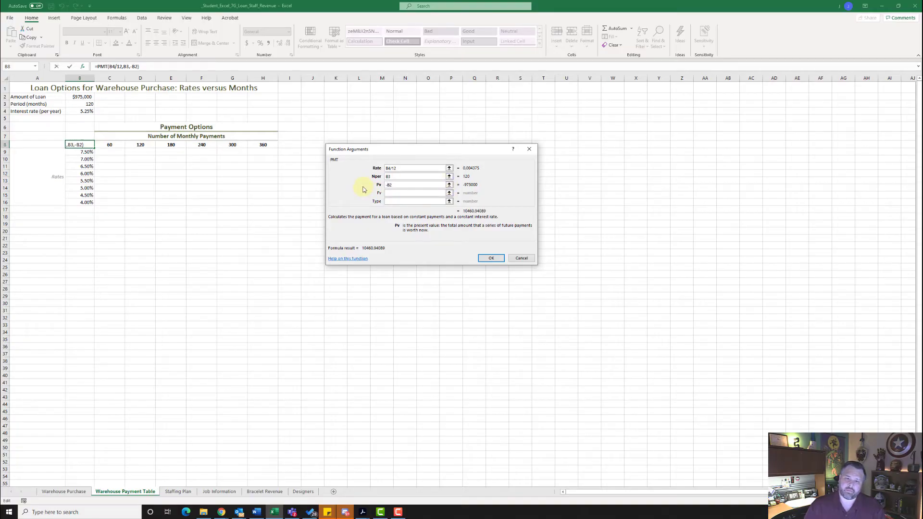
left_click(491, 258)
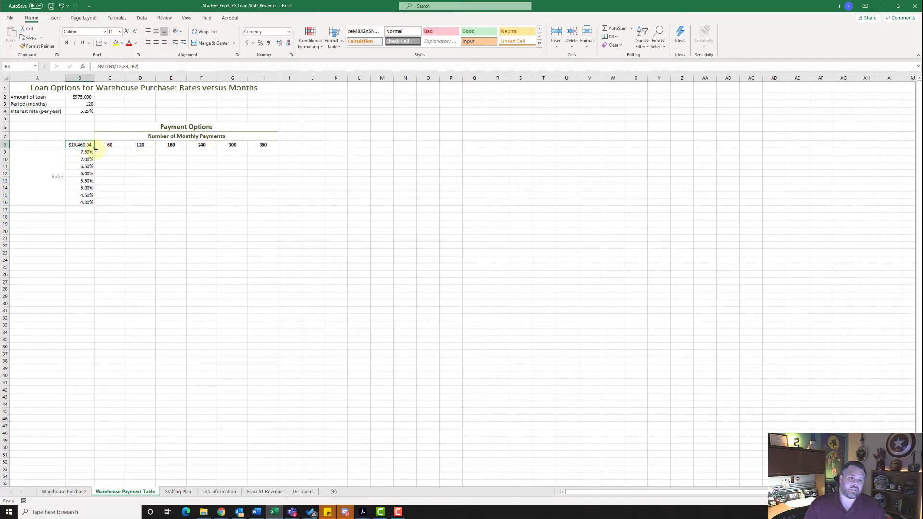
Step: Create a what-if data table over B8:H16 with row input cell B3 and column input cell B4
left_click_drag(82, 145, 263, 204)
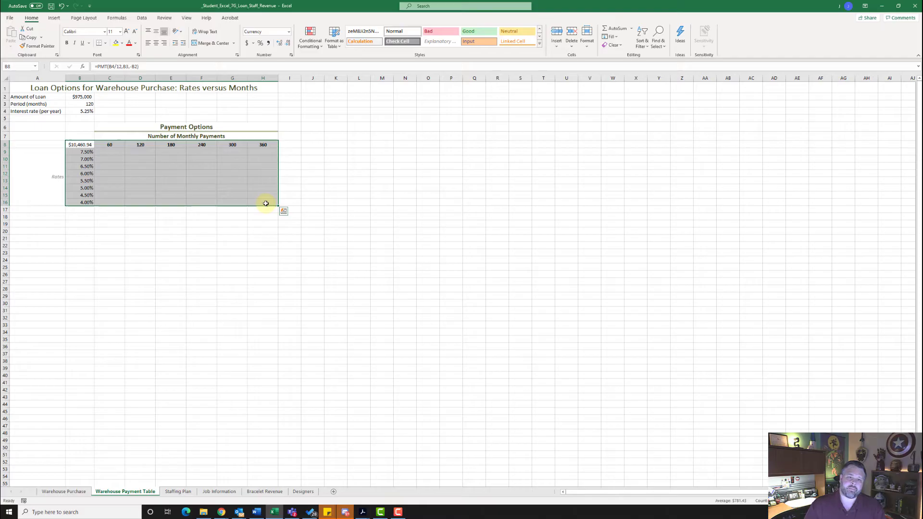
left_click(142, 18)
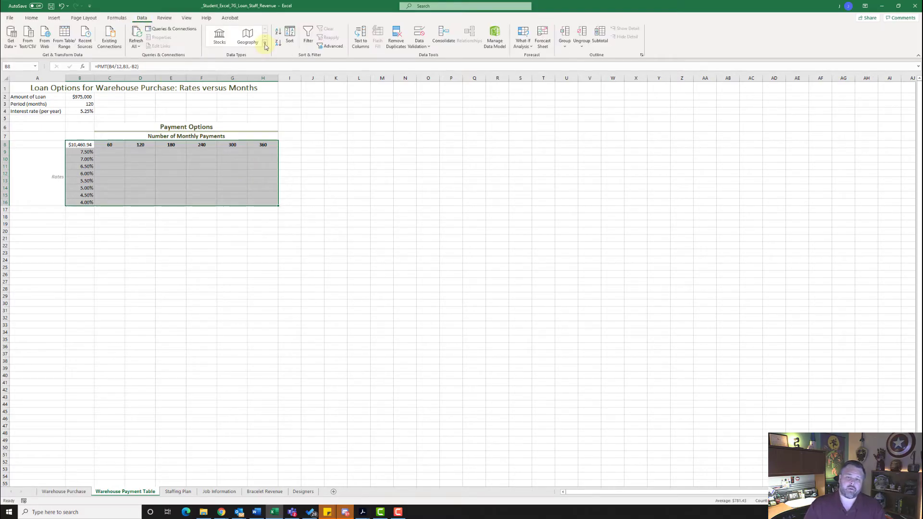
left_click(524, 47)
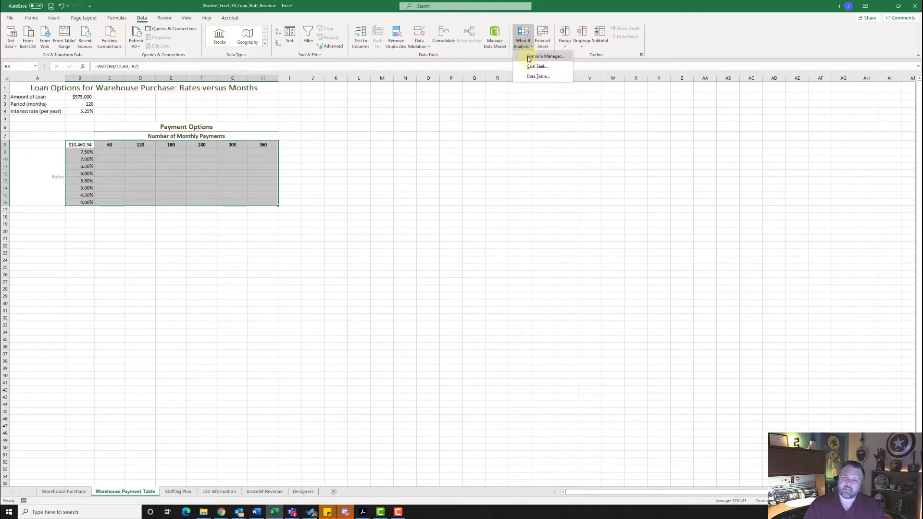
left_click(539, 77)
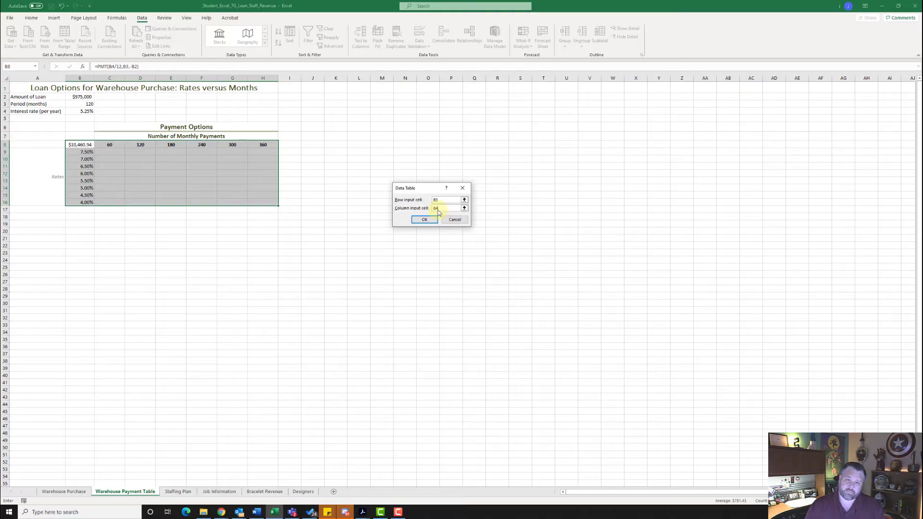
left_click(425, 220)
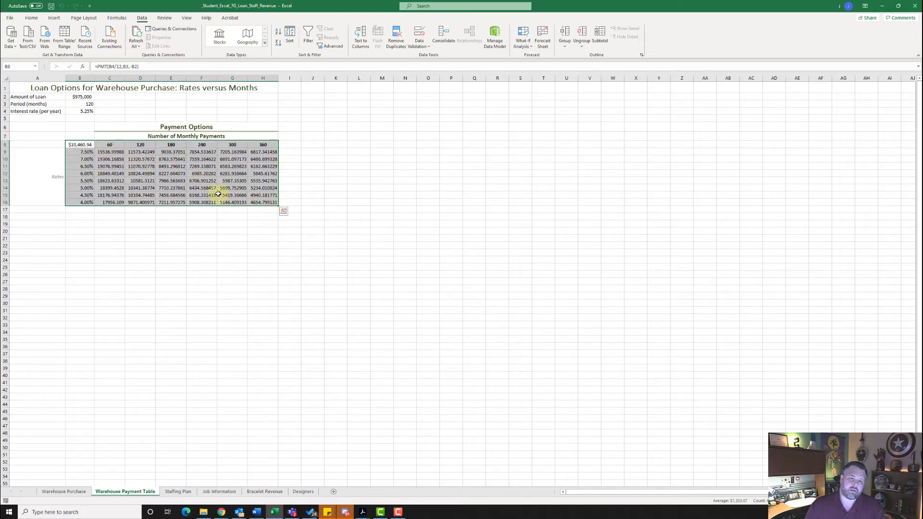
Step: Apply the Currency cell style to the data table results in C9:H16
left_click(115, 158)
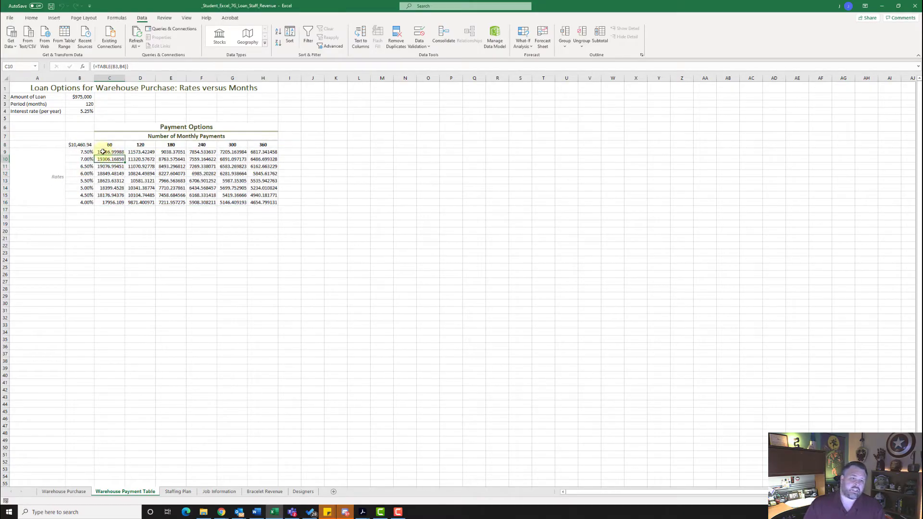
left_click_drag(105, 152, 262, 202)
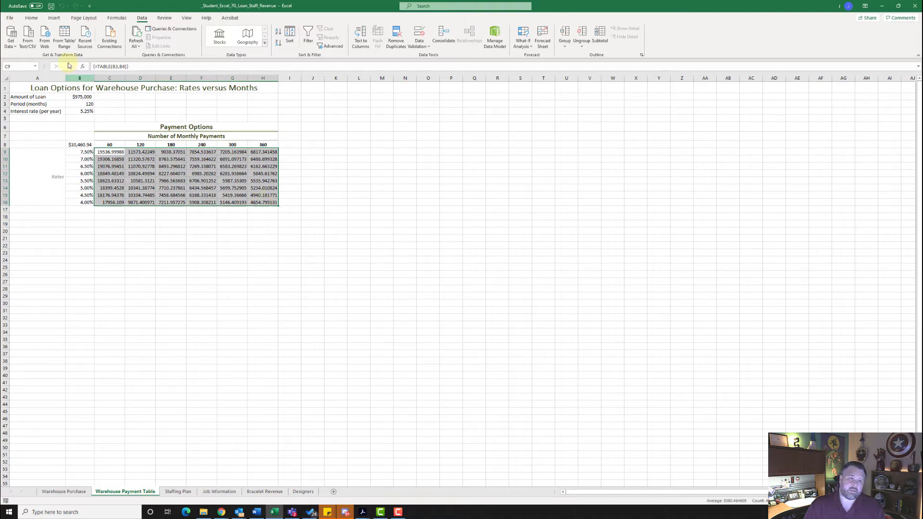
left_click(29, 18)
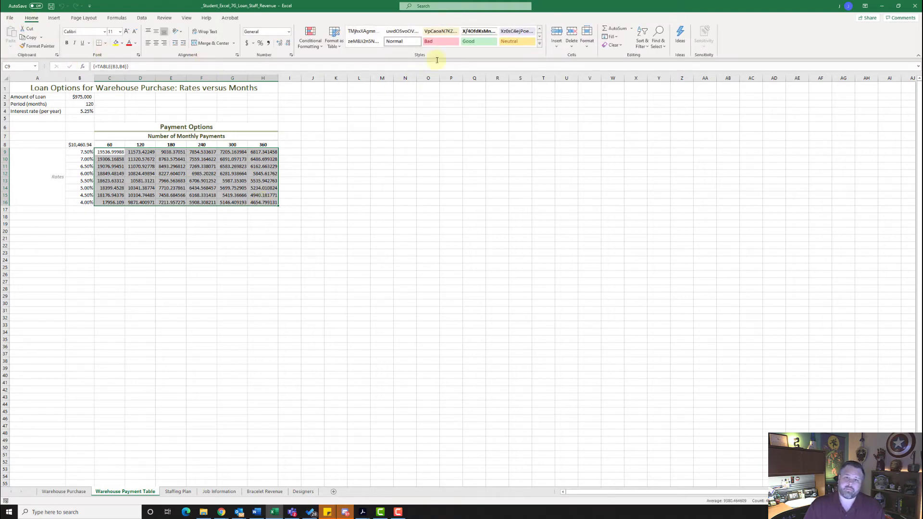
left_click(539, 47)
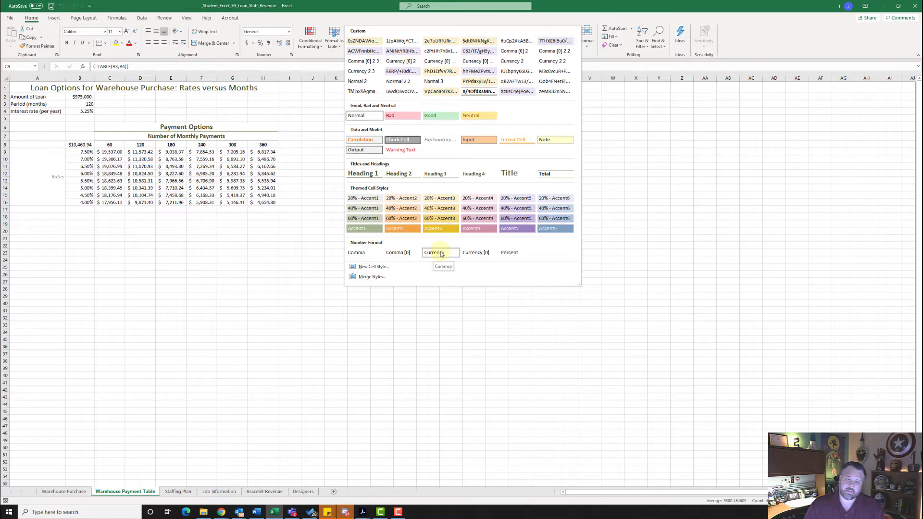
left_click(442, 253)
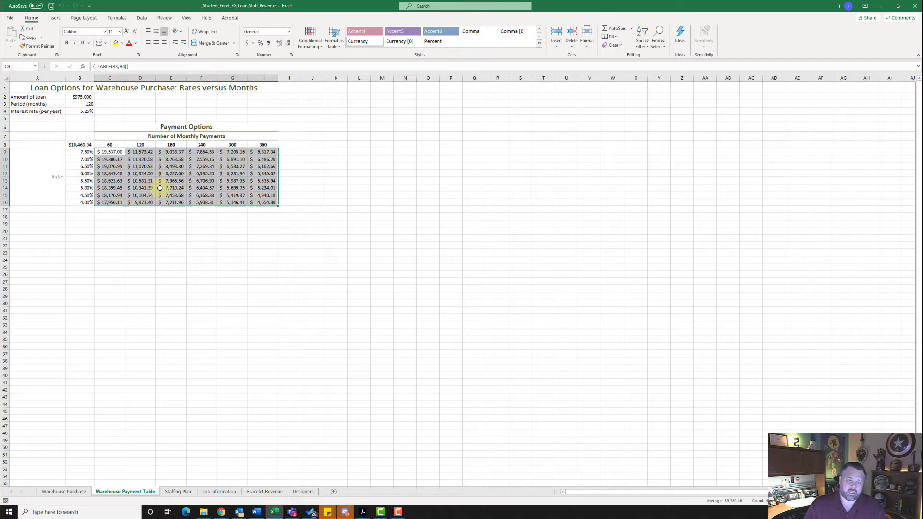
Step: Apply the Note cell style to the 120-payment, 4.00% result in cell D16, and return to cell A1
left_click(146, 203)
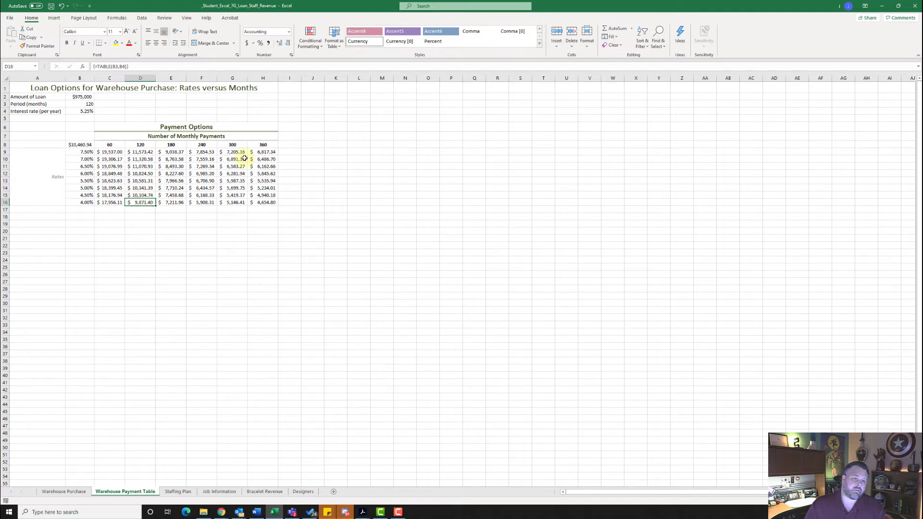
left_click(539, 46)
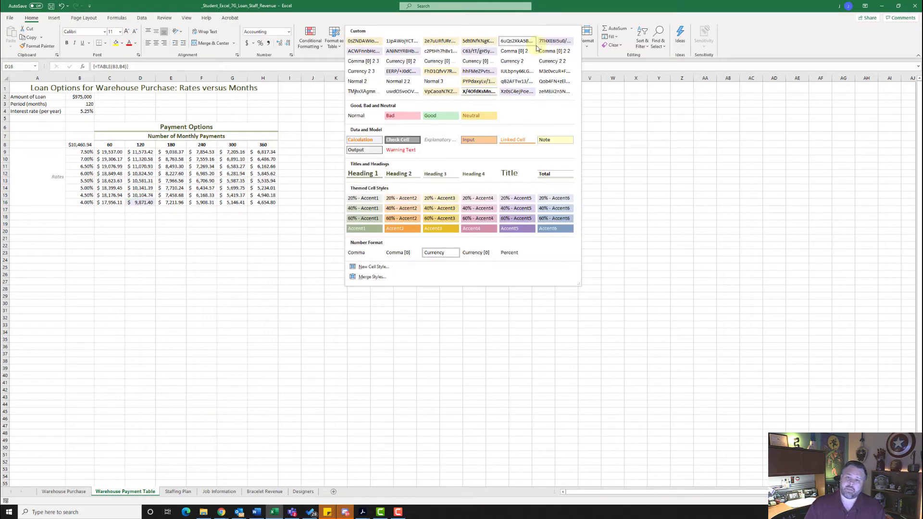
left_click(559, 141)
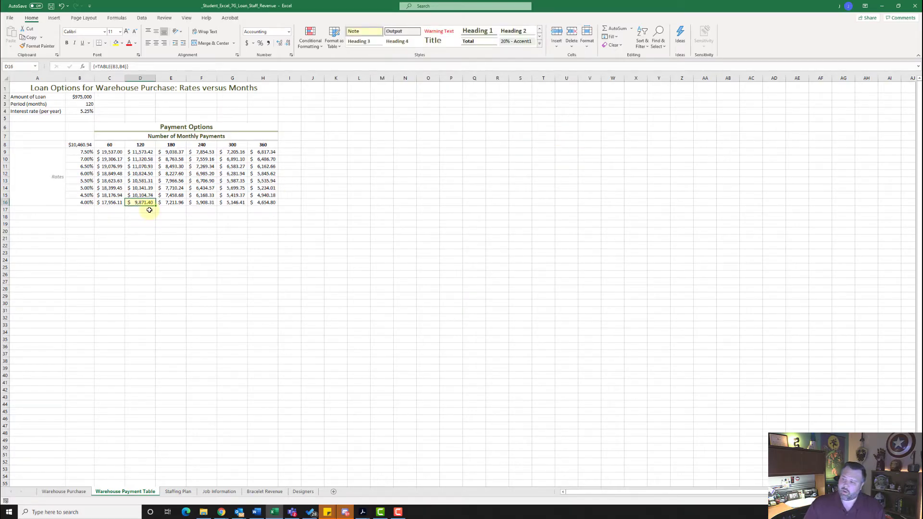
left_click(32, 88)
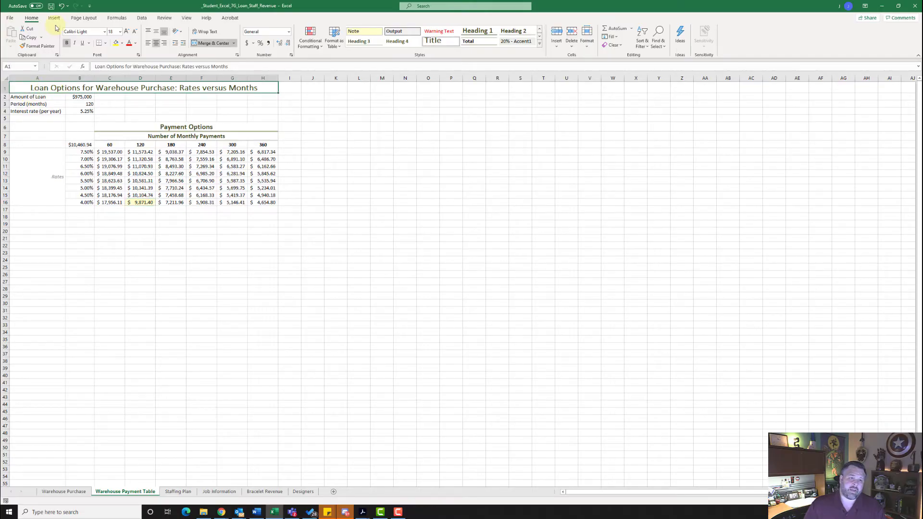
Step: Save the workbook and sort the job list A4:C11 on the Job Information sheet by Job Code, A to Z
left_click(52, 8)
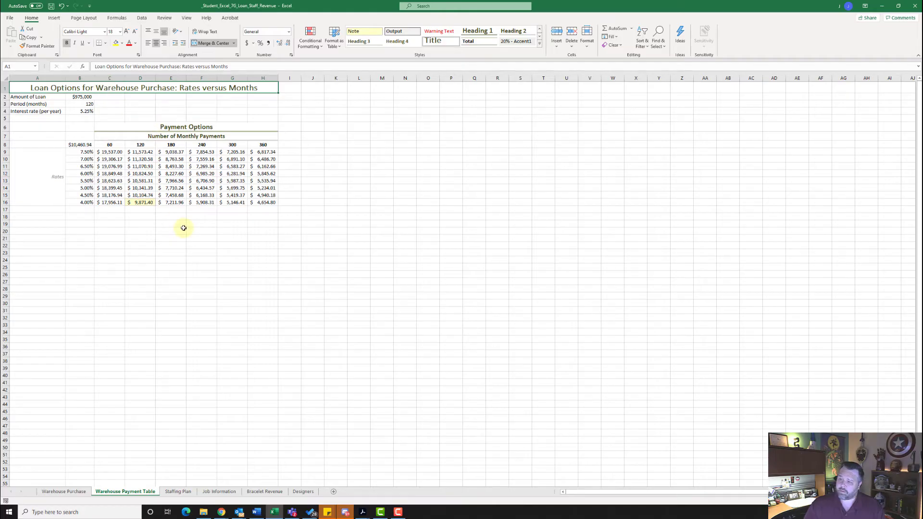
left_click(223, 492)
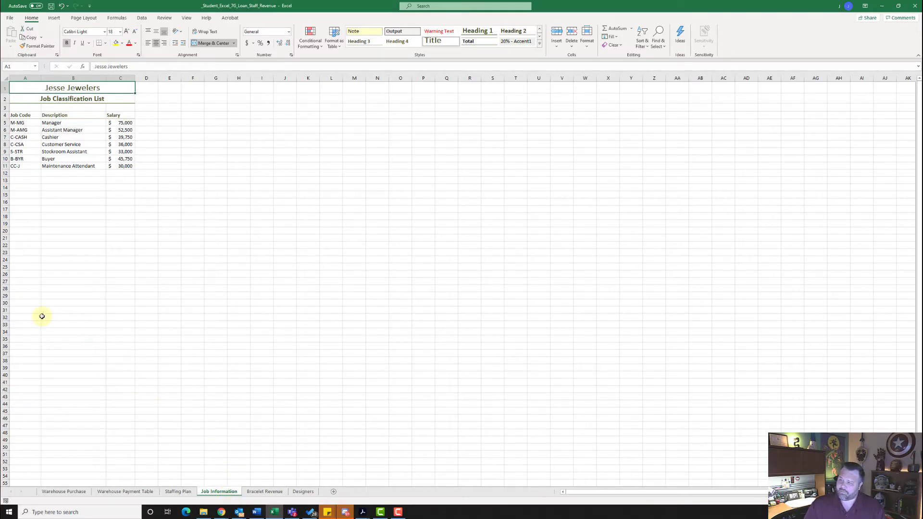
left_click_drag(21, 115, 114, 165)
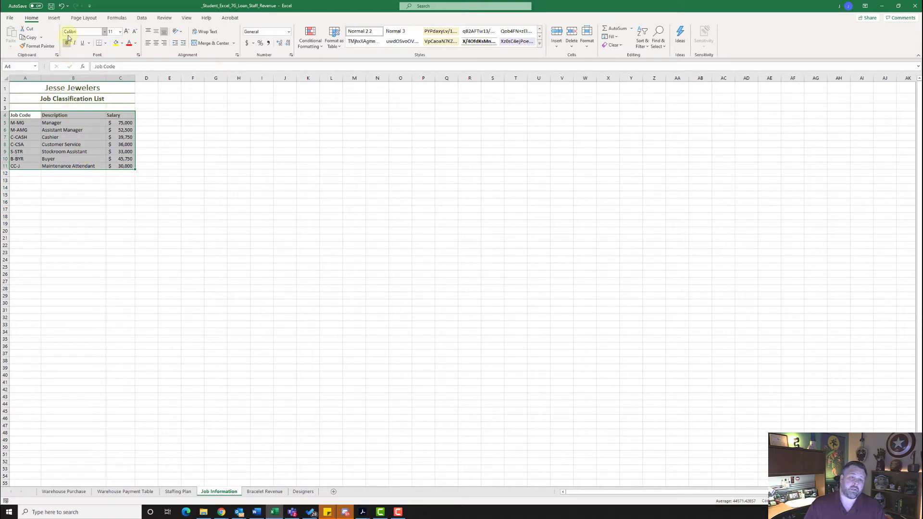
left_click(643, 41)
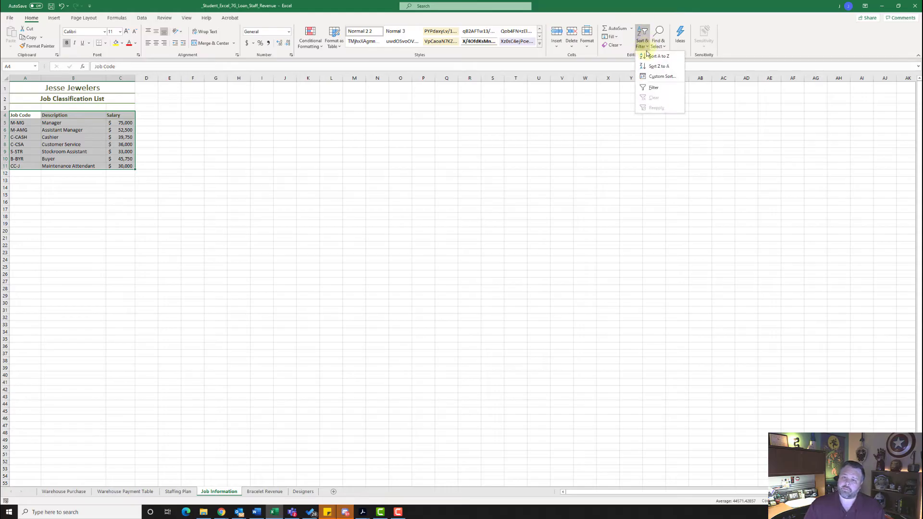
left_click(663, 76)
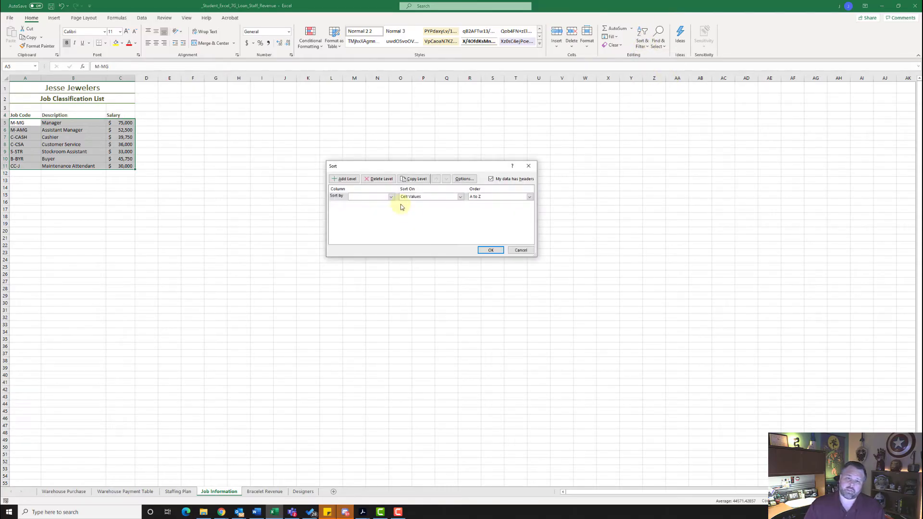
left_click(393, 198)
left_click(377, 204)
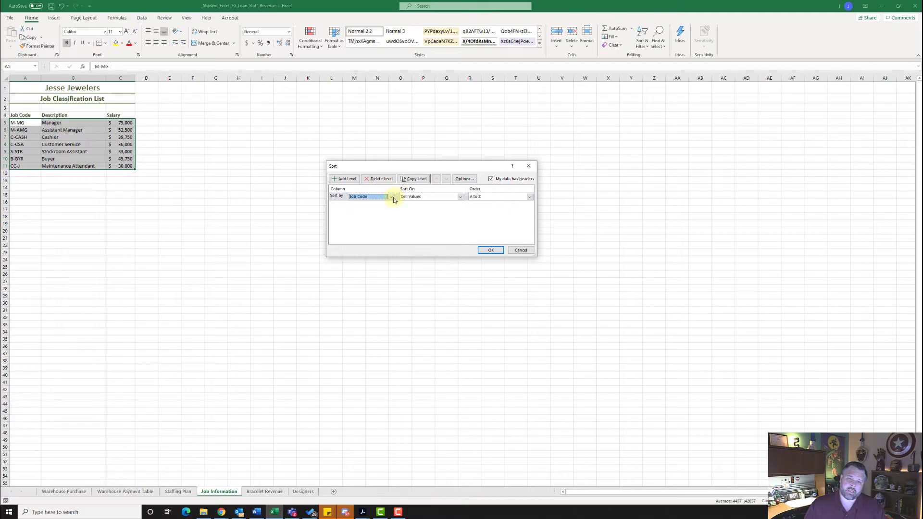
left_click(495, 251)
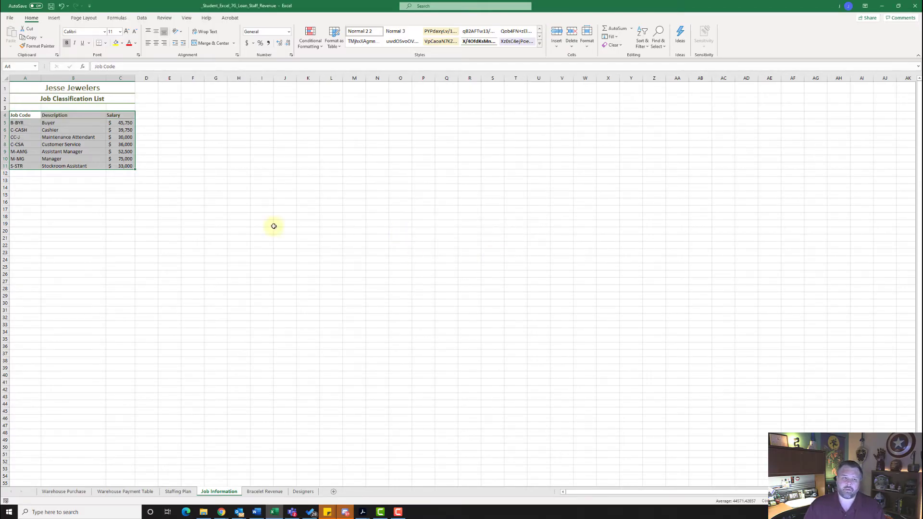
Step: Name the range A5:A11 Job_Code on the Job Information sheet, and return to cell A1
left_click(19, 116)
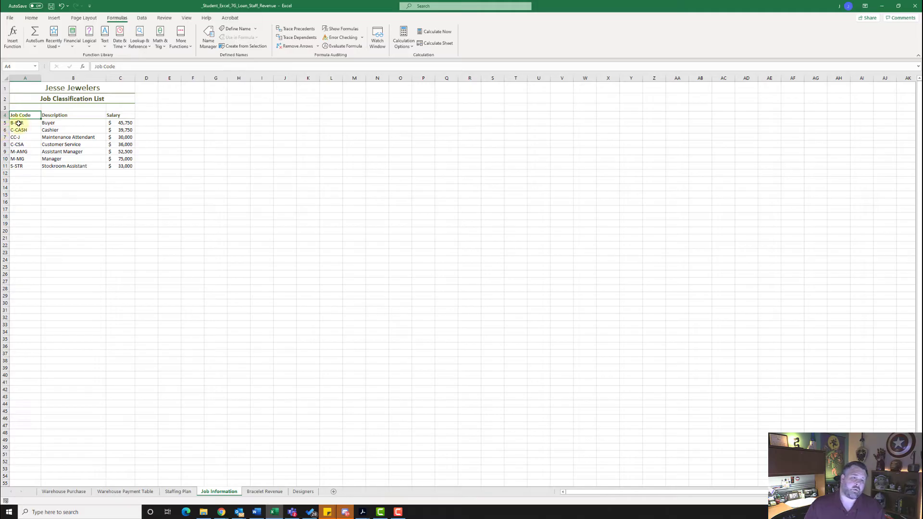
left_click(18, 124)
left_click_drag(18, 124, 29, 165)
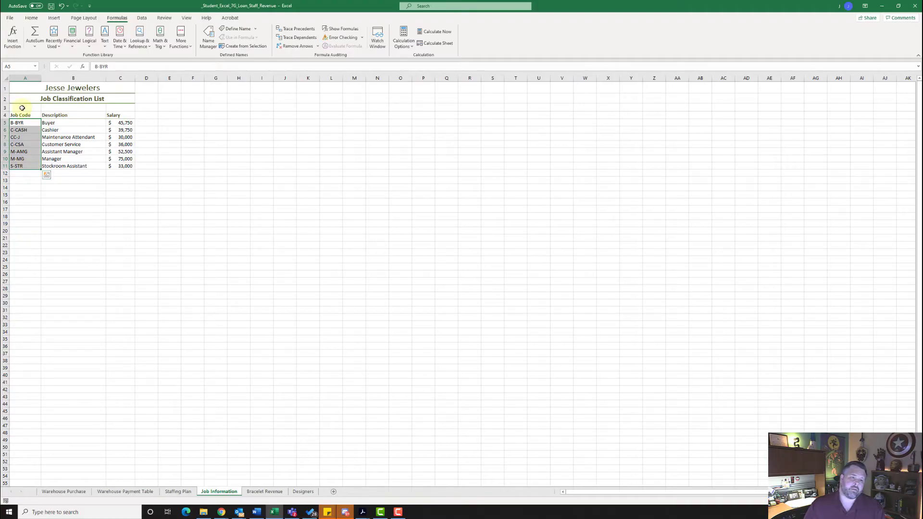
left_click(11, 66)
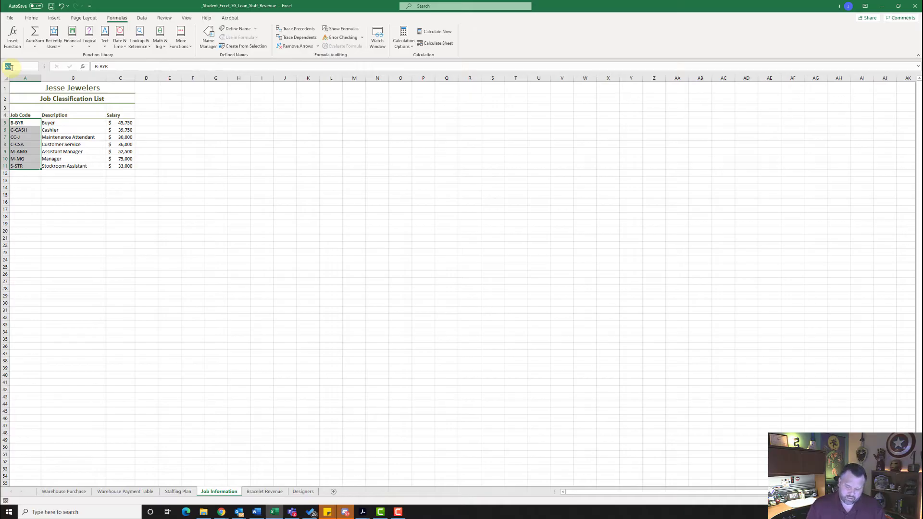
key("BackSpace")
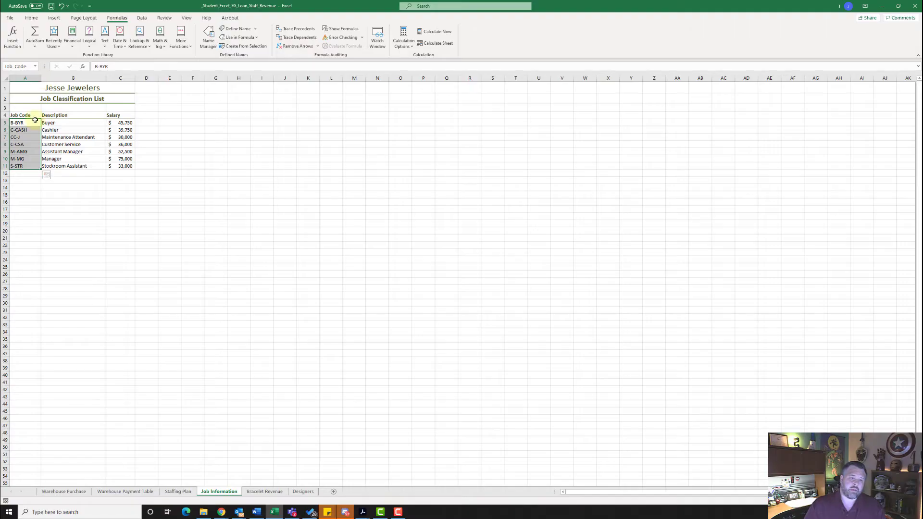
left_click(19, 87)
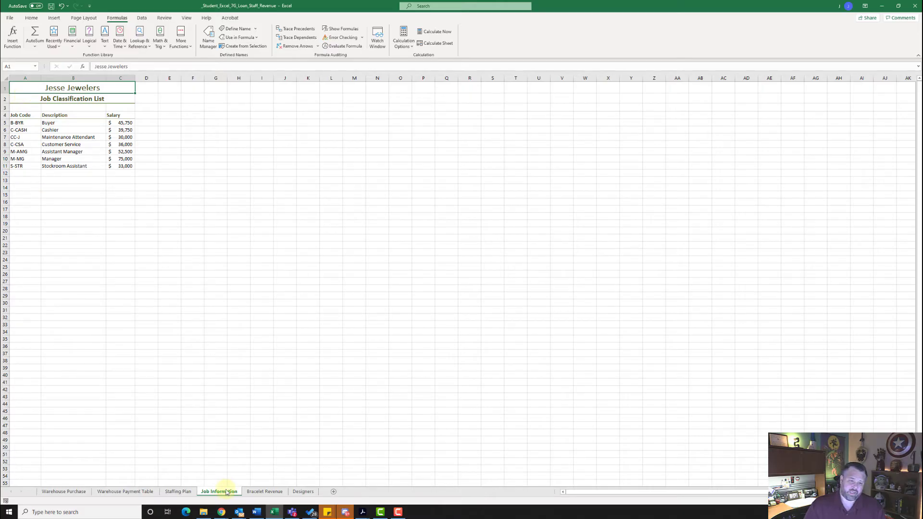
Step: Add List data validation with source =Job_Code to cell A9 on the Staffing Plan sheet
left_click(185, 493)
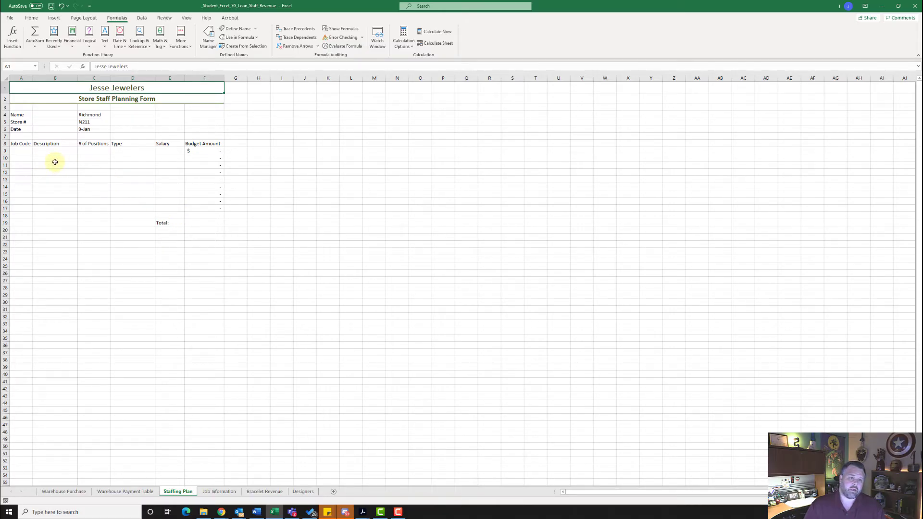
left_click(21, 151)
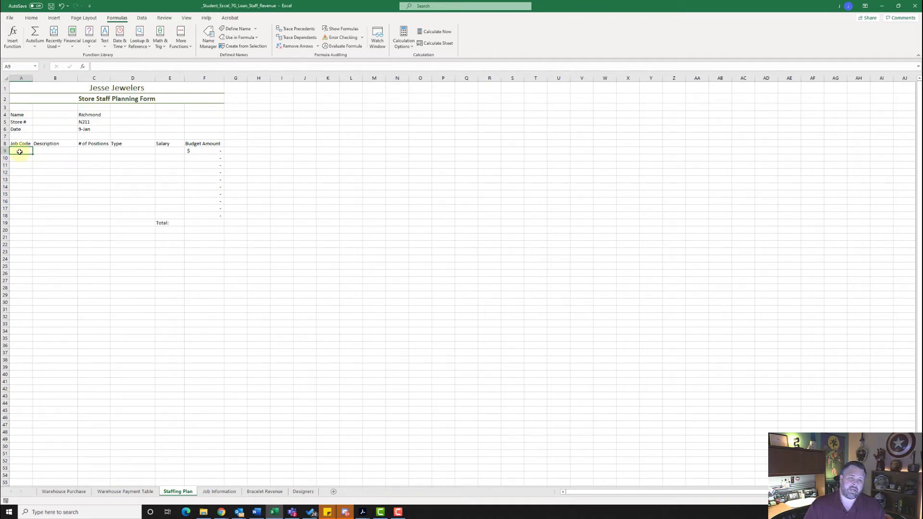
left_click(142, 18)
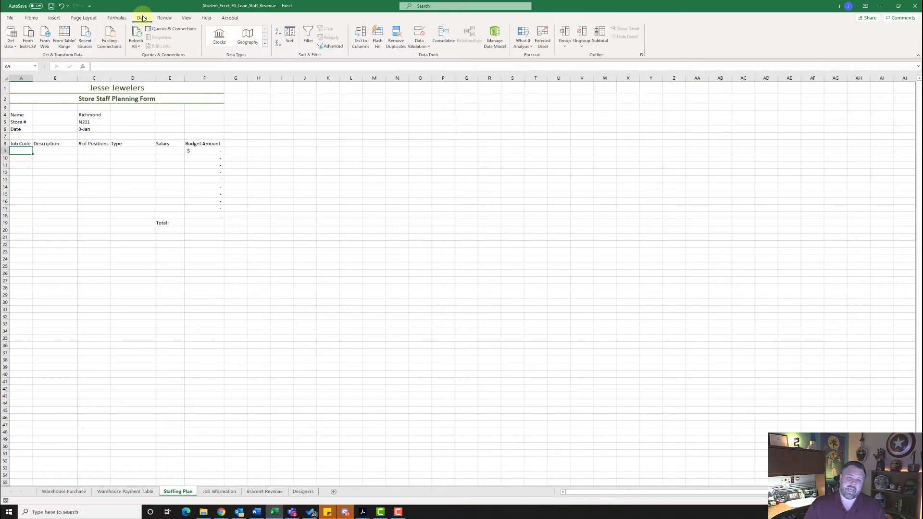
left_click(429, 46)
left_click(431, 56)
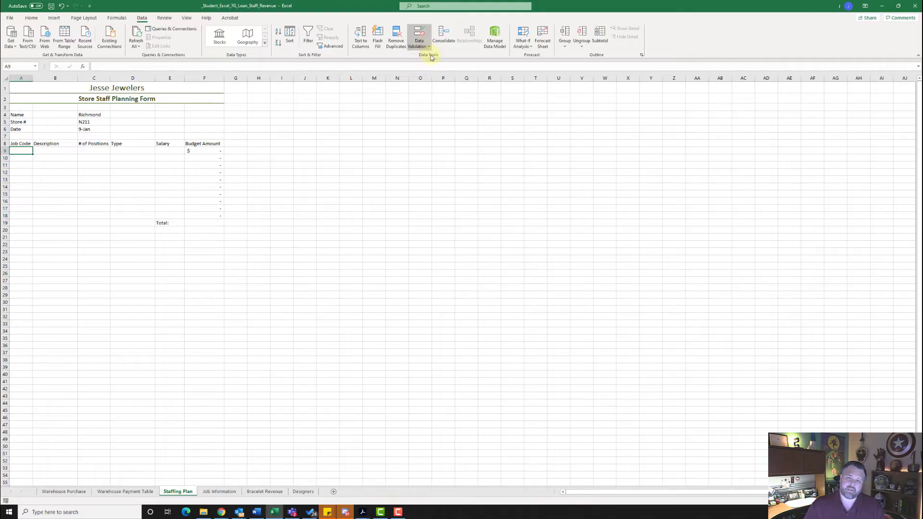
left_click(422, 190)
left_click(394, 210)
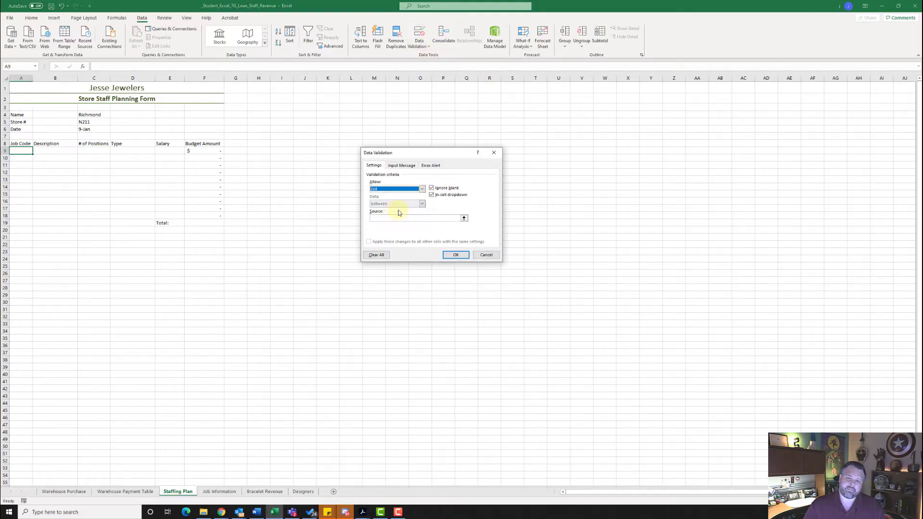
left_click(391, 219)
type("=Job_Code")
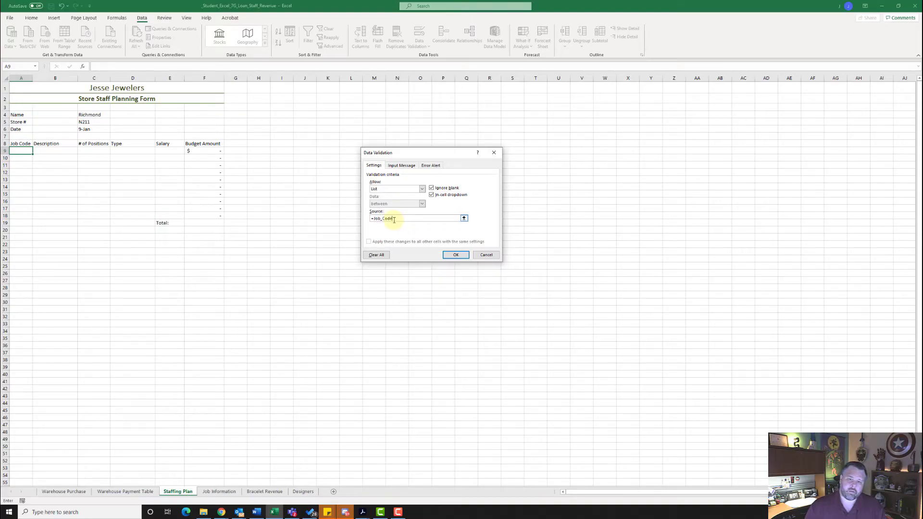
left_click(456, 255)
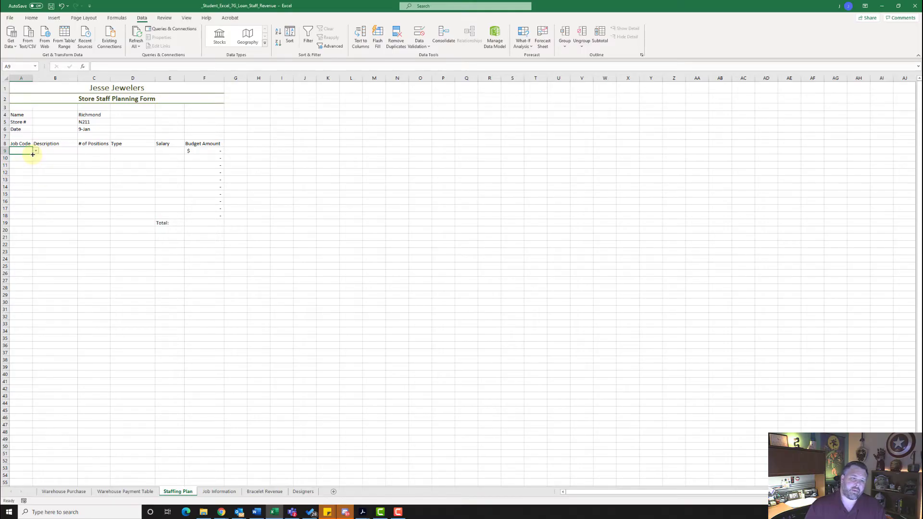
Step: Fill the validation from A9 down to A18 and choose job code M-MG in cell A9
left_click_drag(32, 154, 32, 221)
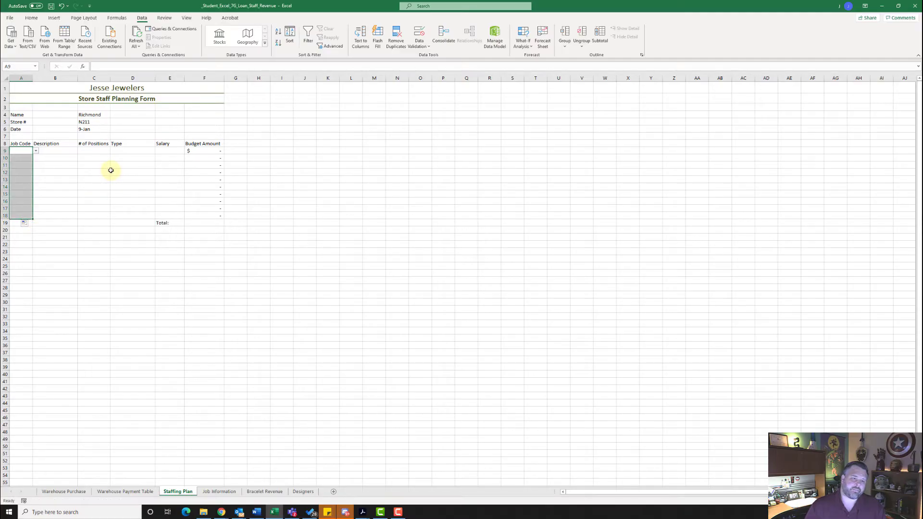
left_click(36, 150)
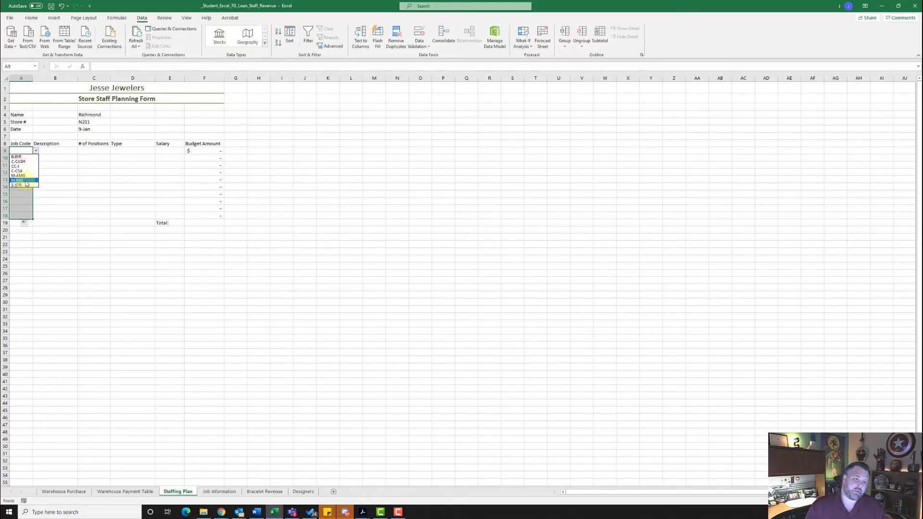
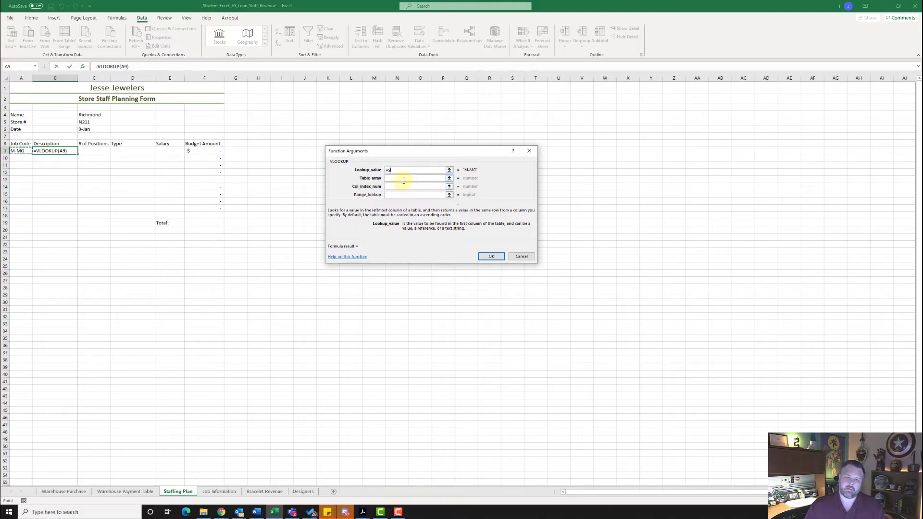
Step: Complete the VLOOKUP of A9 in cell B9 with table array 'Job Information'!$A$4:$C$11 and column index 2
key("Tab")
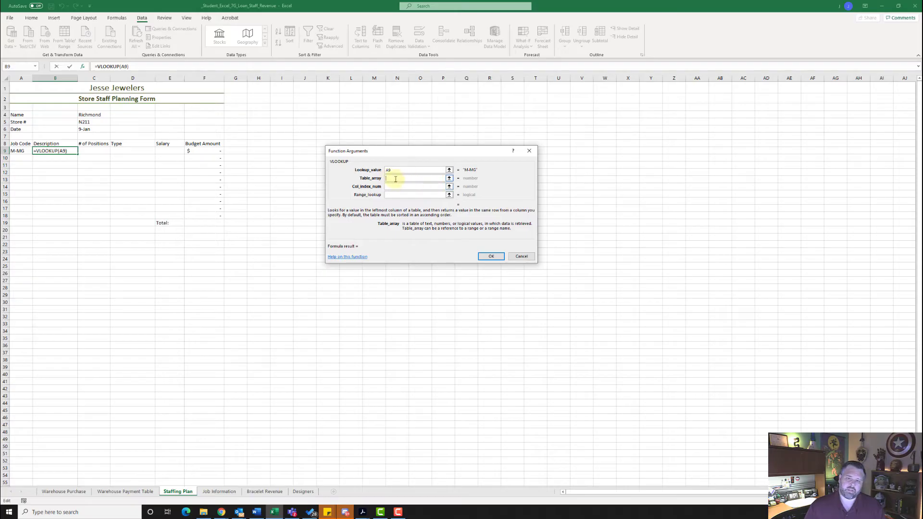
left_click(221, 494)
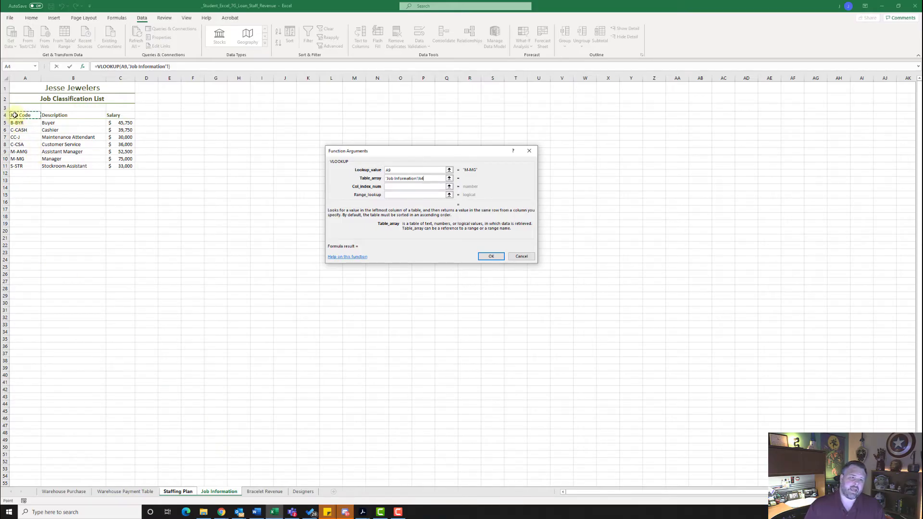
left_click_drag(17, 117, 53, 138)
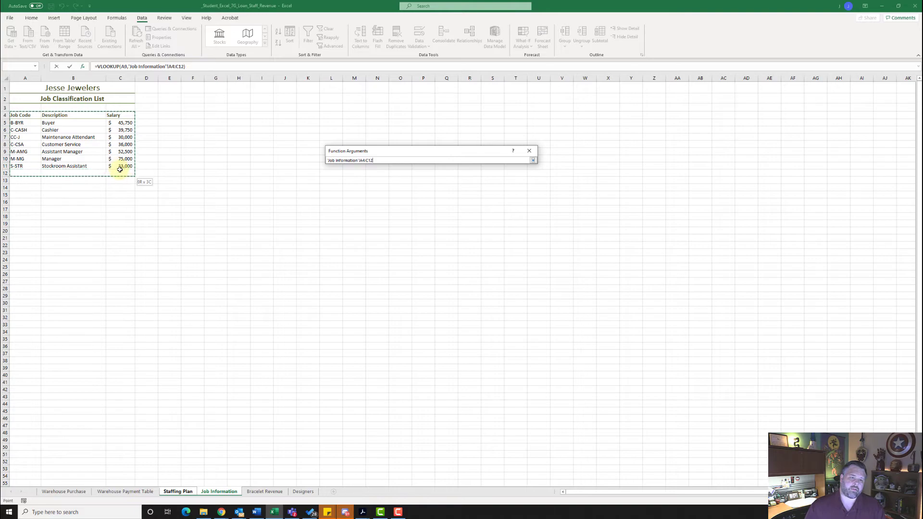
left_click_drag(118, 167, 118, 167)
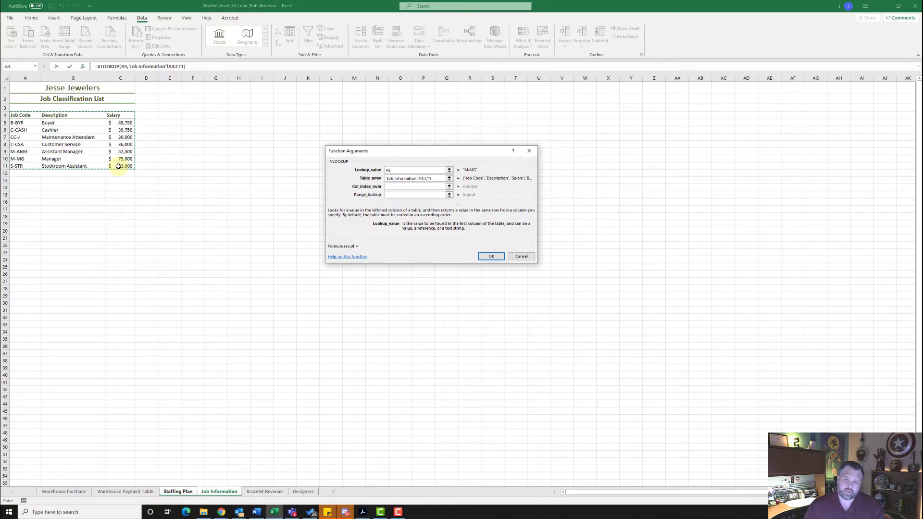
key("F4")
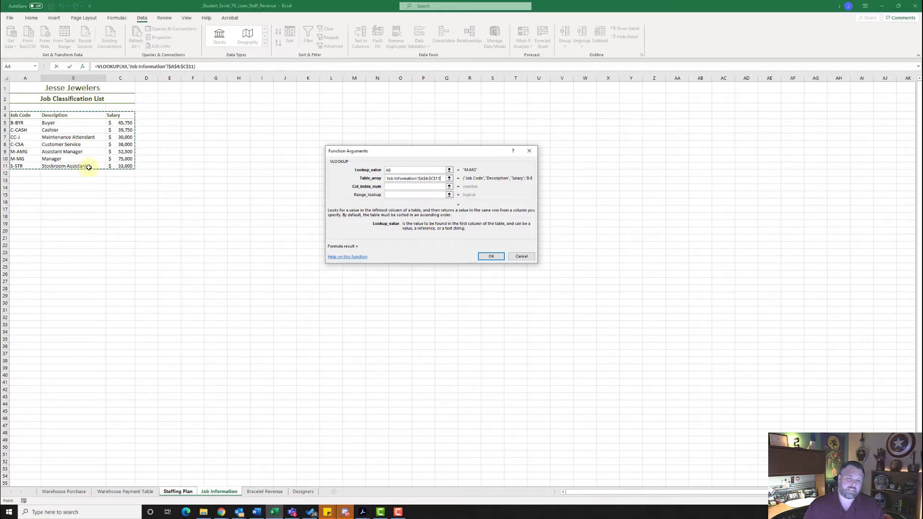
left_click(396, 187)
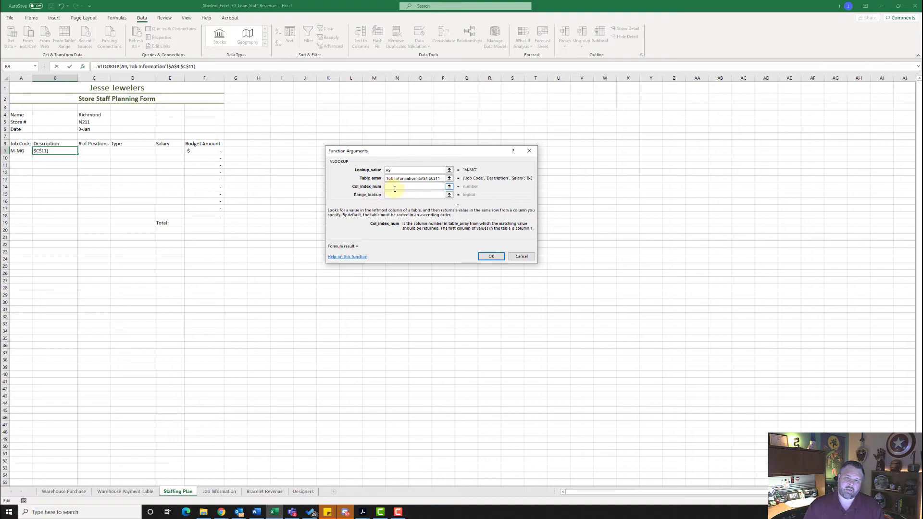
type("2")
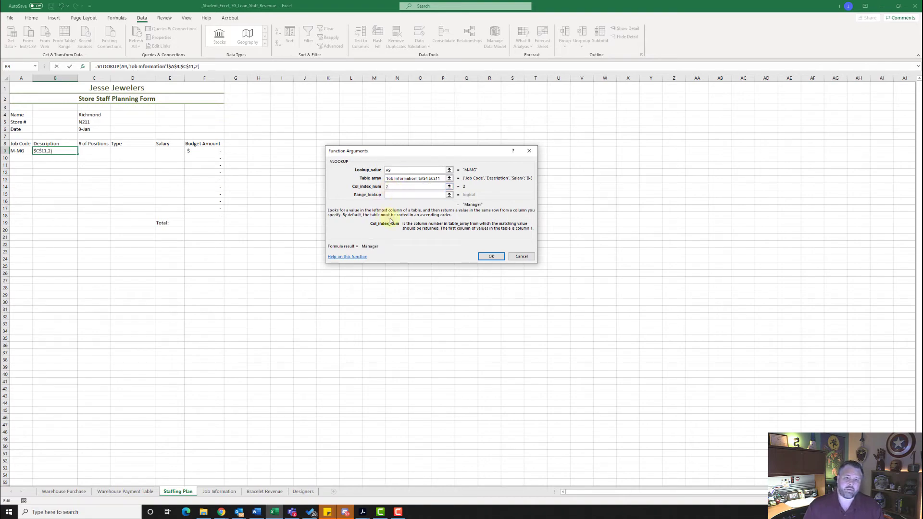
left_click(491, 256)
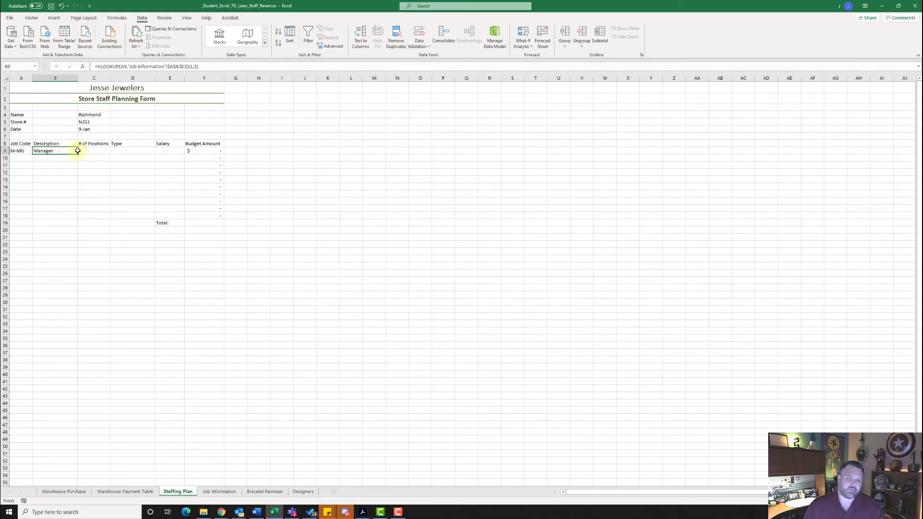
Step: Enter 1 as the number of positions in C9 and Management as the type in D9
left_click(97, 152)
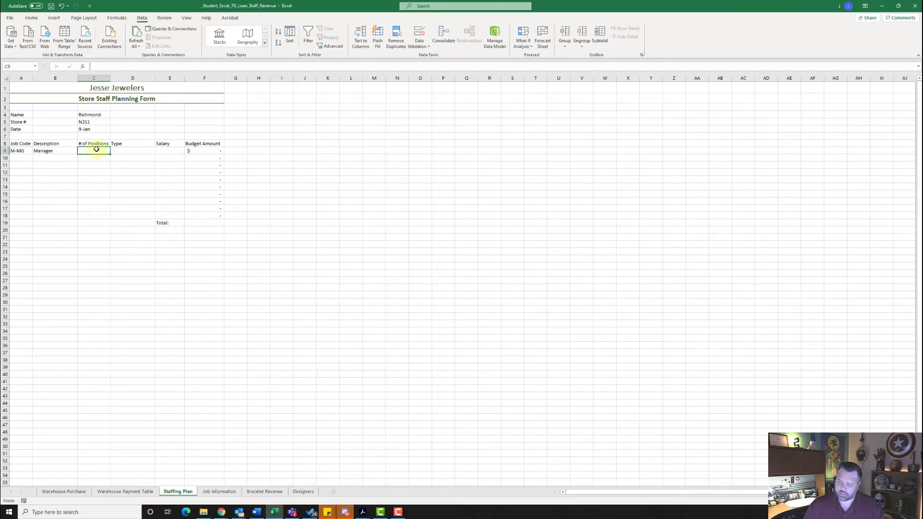
type("1")
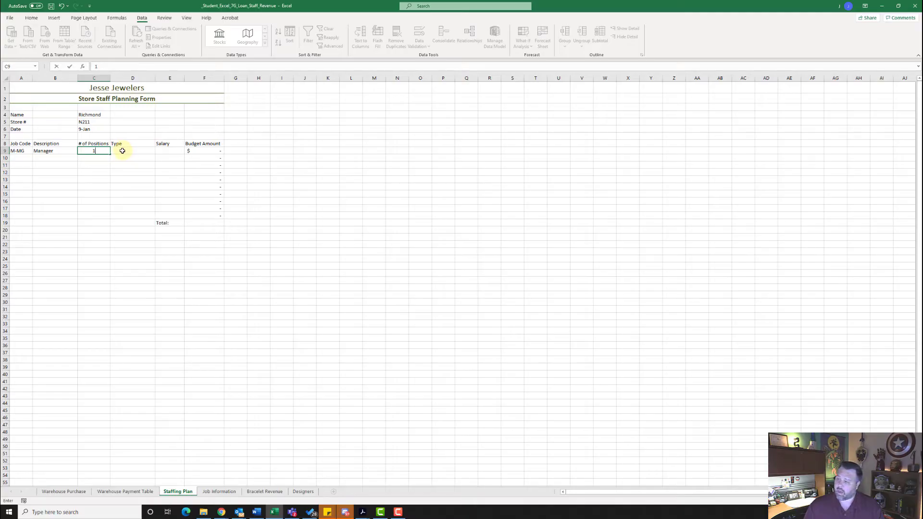
left_click(122, 150)
type("Mana")
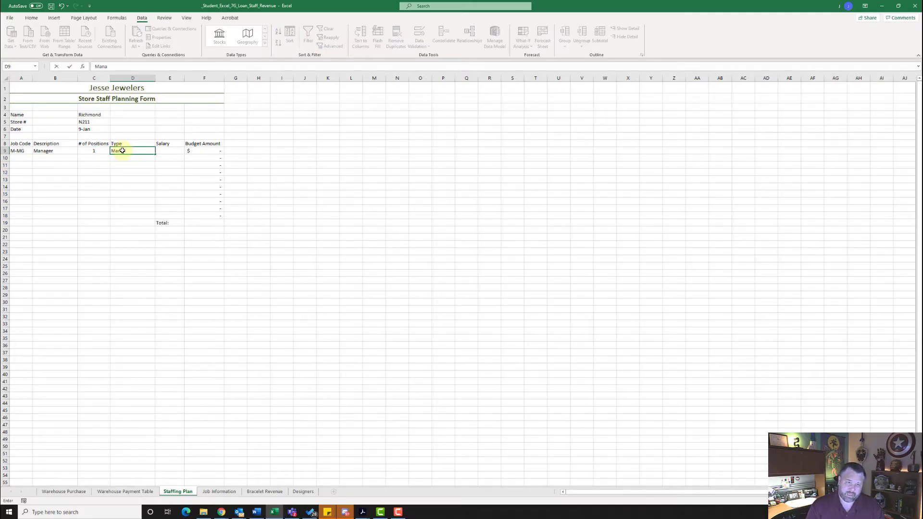
type("gement")
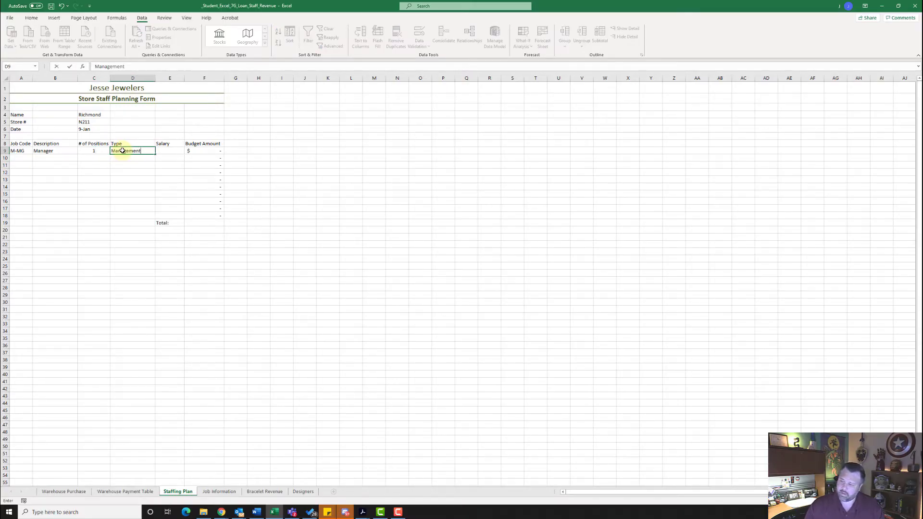
left_click(168, 150)
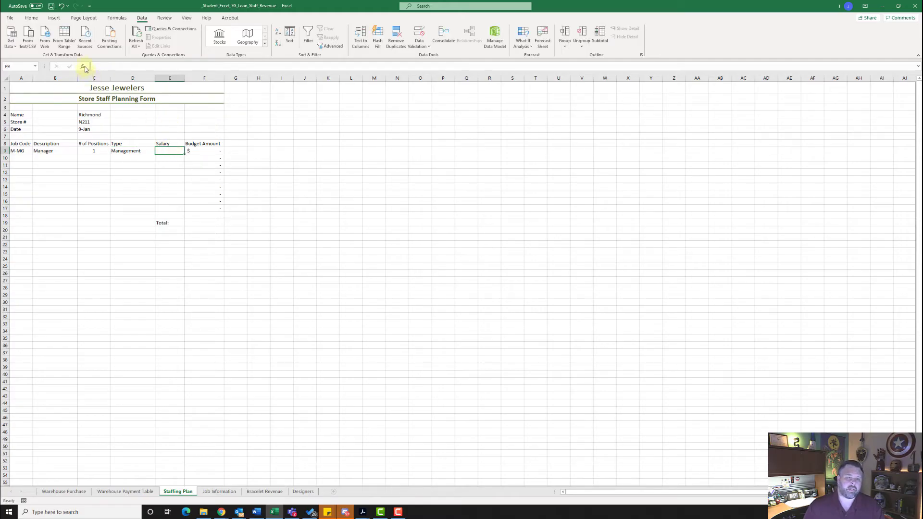
Step: Insert a VLOOKUP of A9 in cell E9 with table array 'Job Information'!$A$4:$C$11 and column index 3
left_click(83, 67)
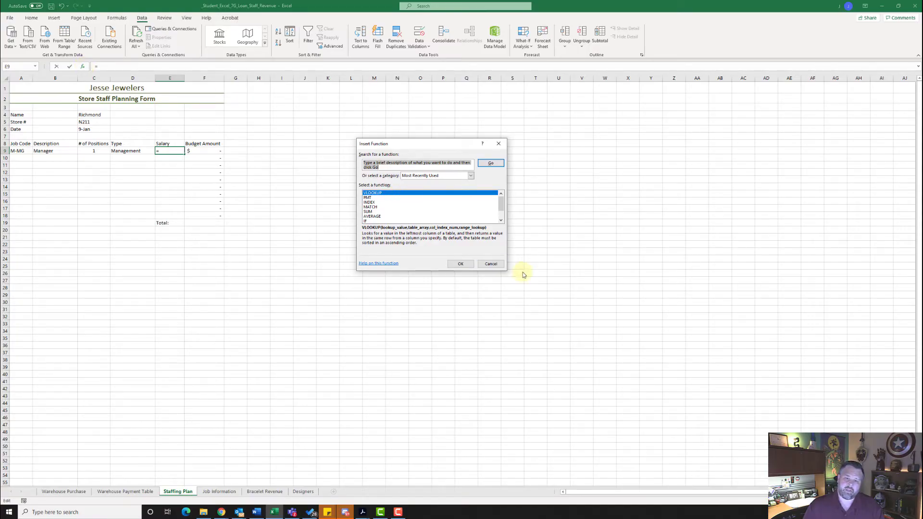
left_click(466, 265)
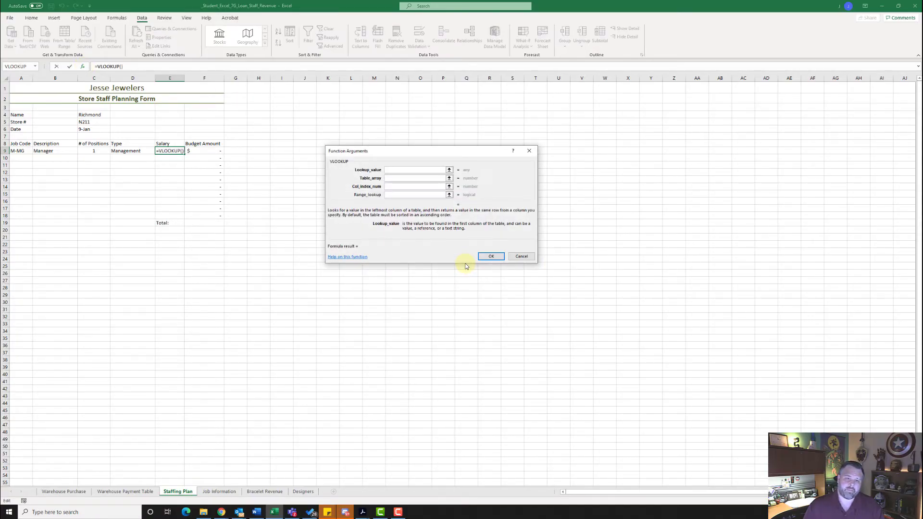
left_click(21, 150)
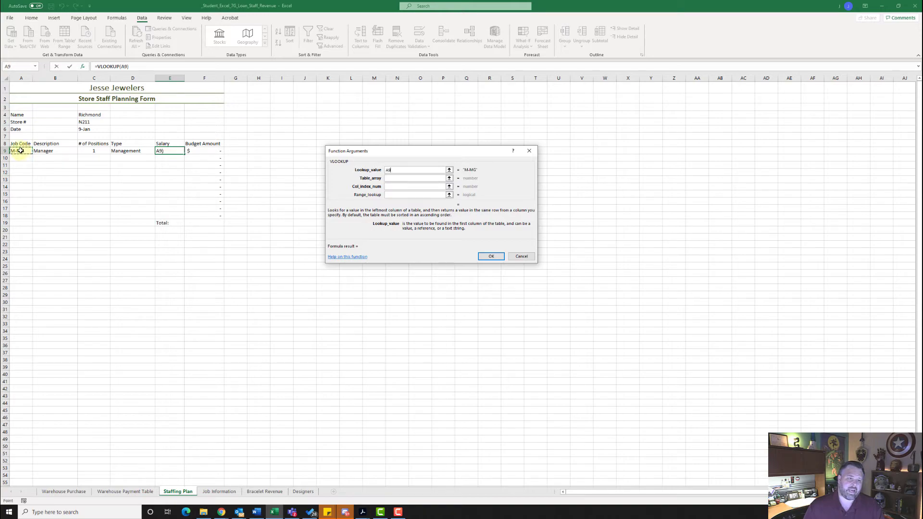
left_click(422, 178)
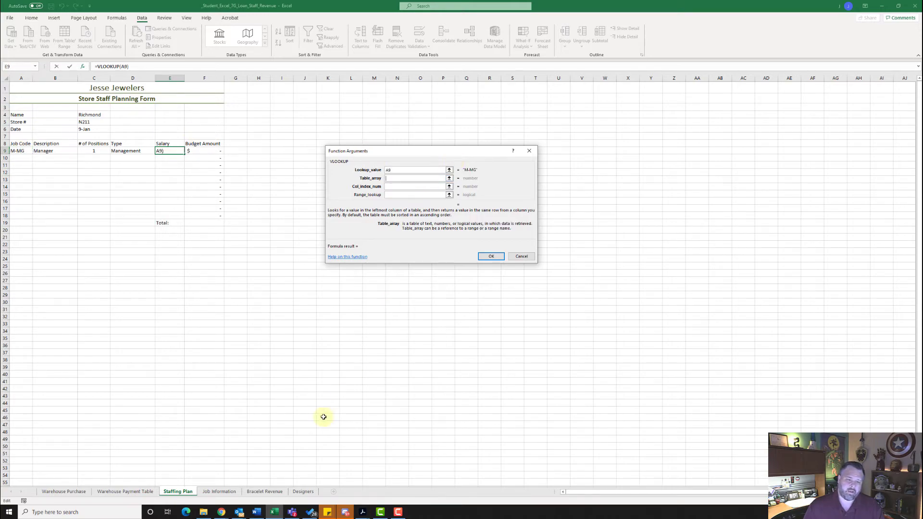
left_click(219, 491)
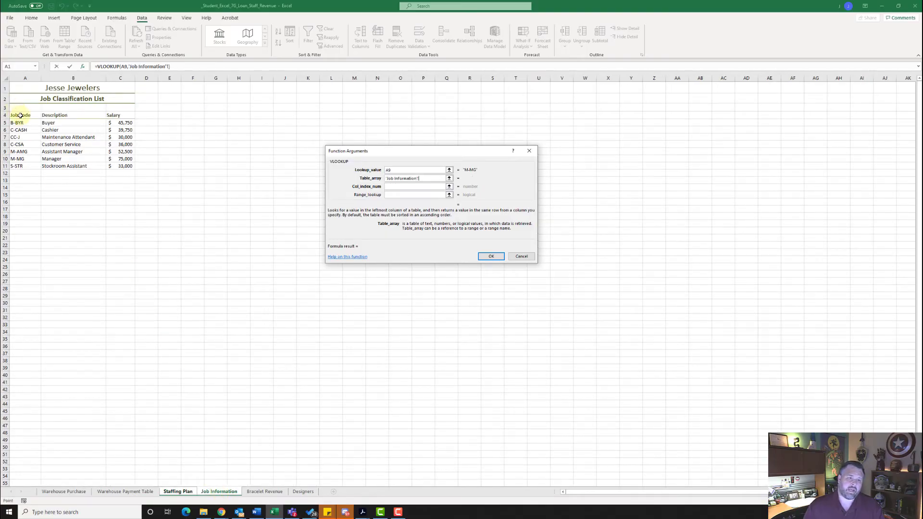
left_click_drag(20, 116, 116, 165)
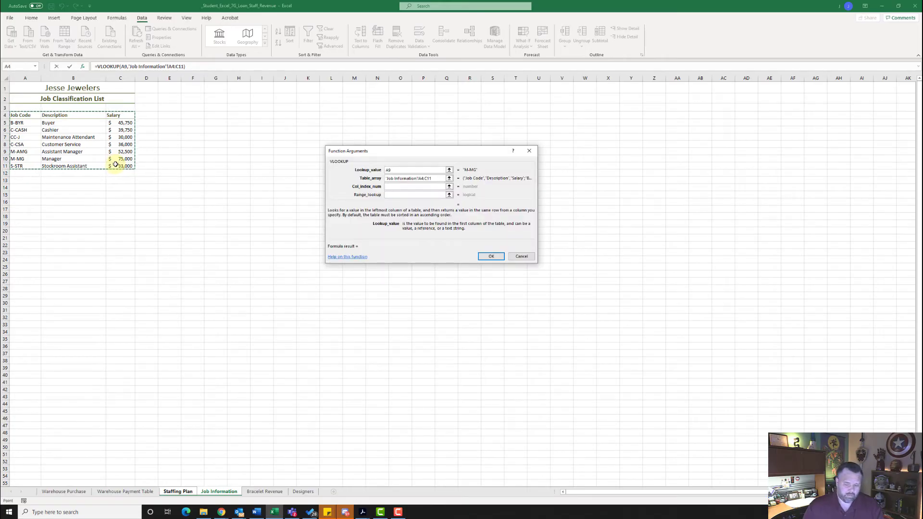
key("F4")
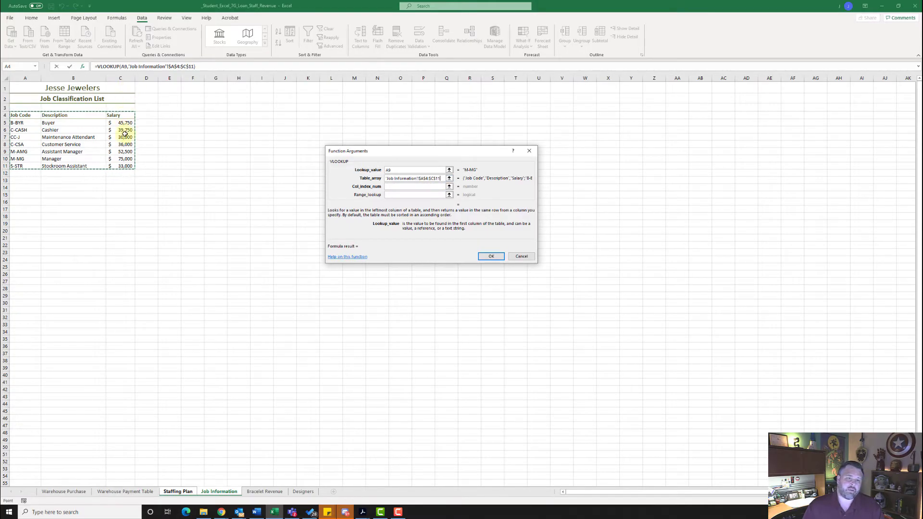
left_click(393, 188)
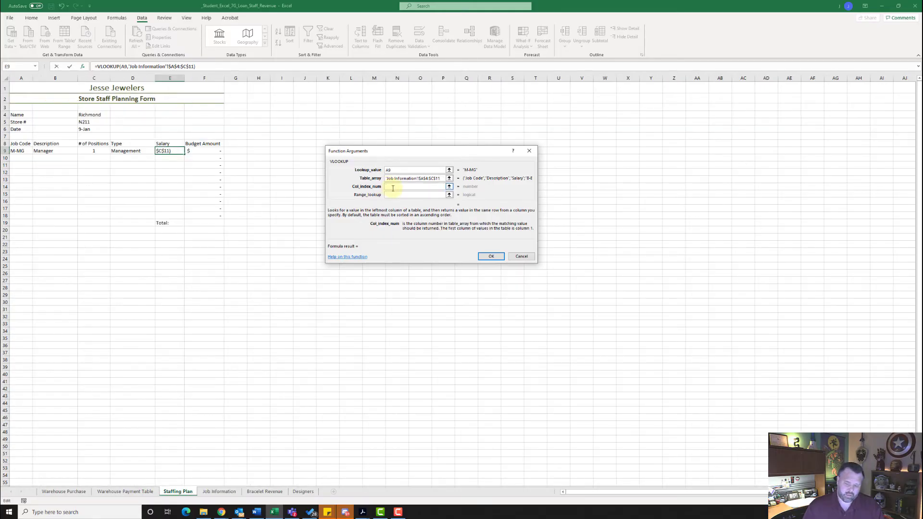
type("3")
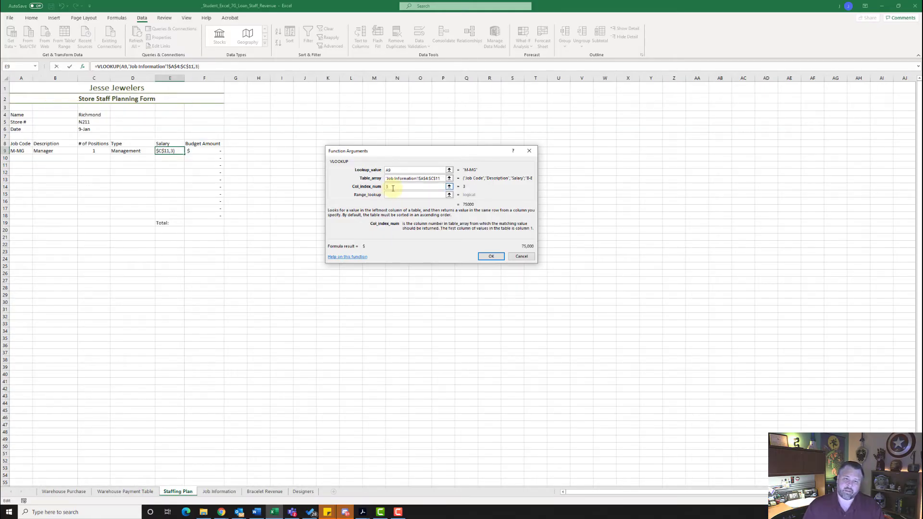
left_click(492, 257)
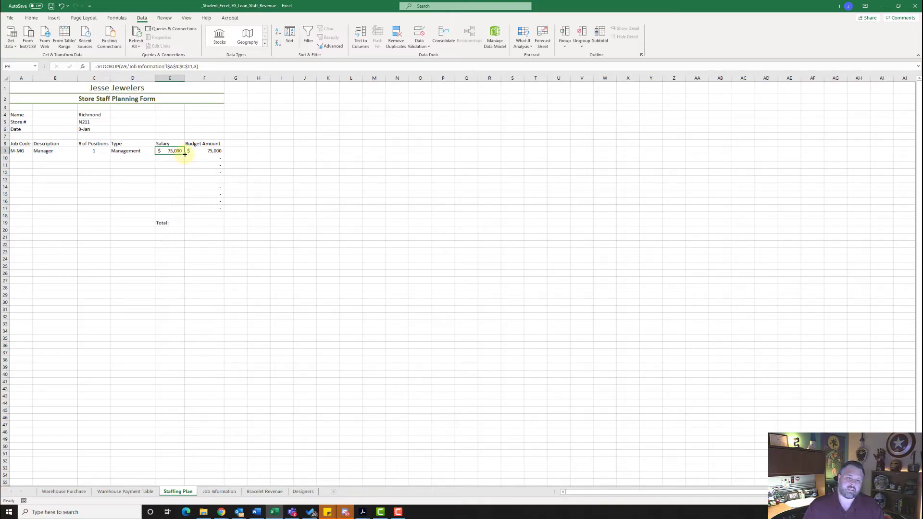
Step: Fill the Salary formula from E9 and the Description formula from B9 down to row 18
left_click_drag(185, 154, 184, 219)
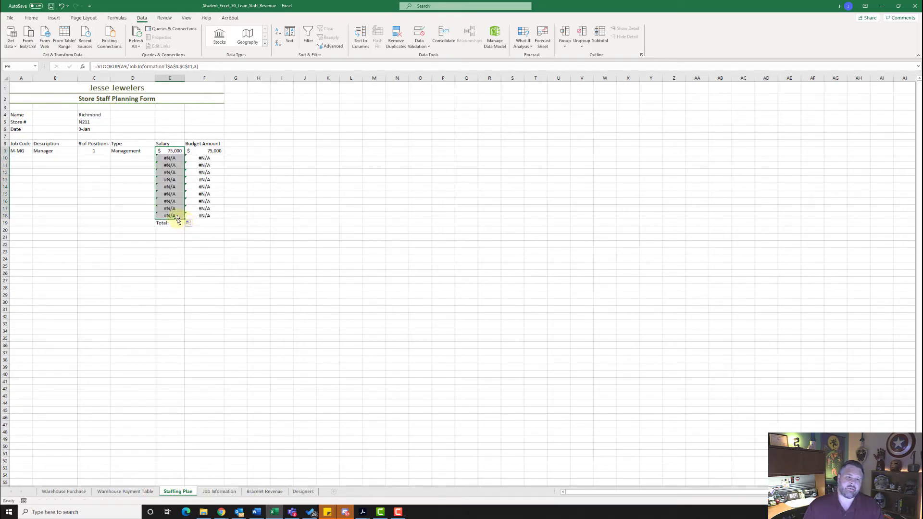
left_click(43, 151)
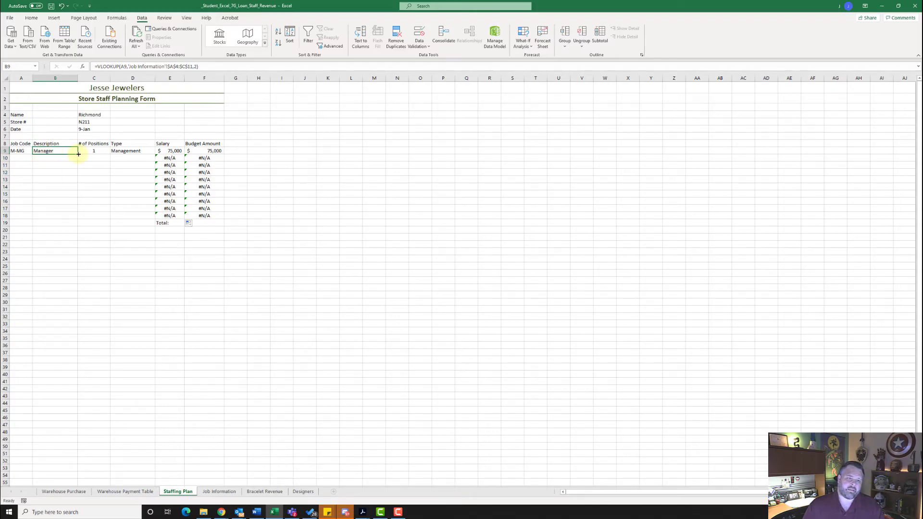
left_click_drag(78, 154, 76, 222)
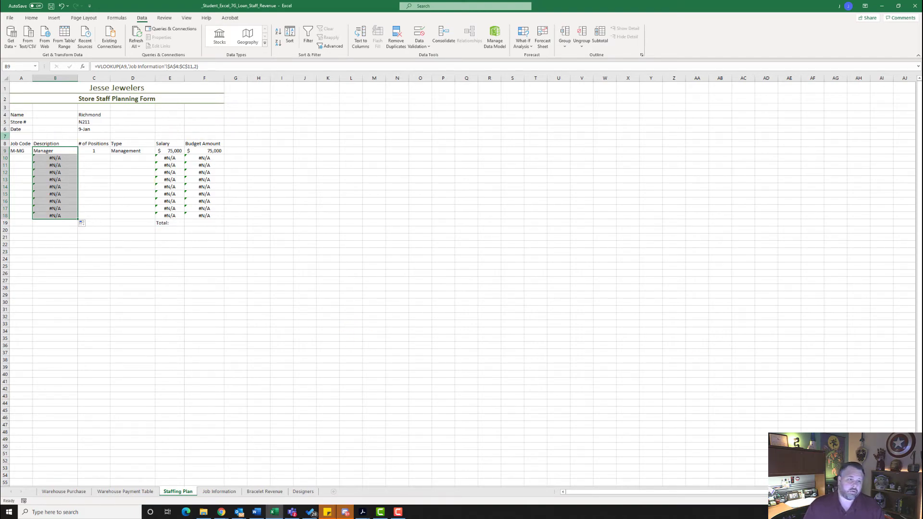
Step: Complete row 10 with job code C-CASH, 3 positions and type Cashier
left_click(20, 158)
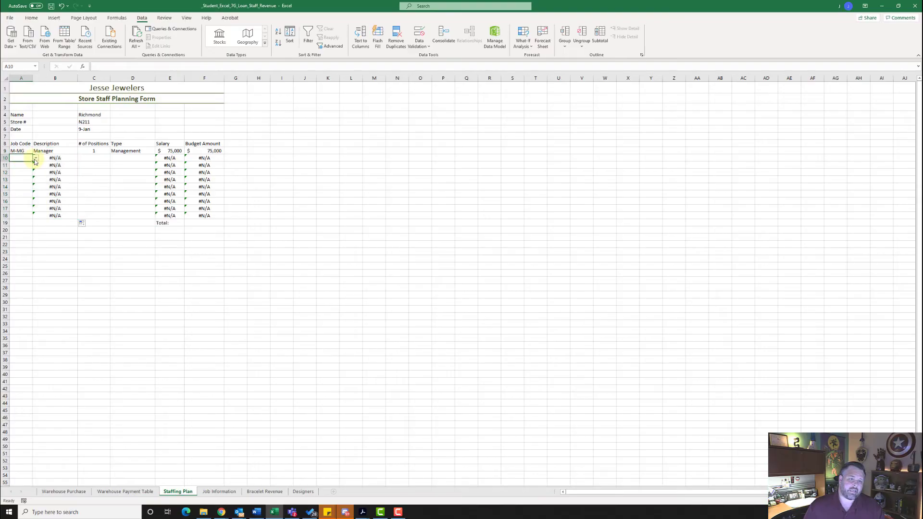
left_click(36, 158)
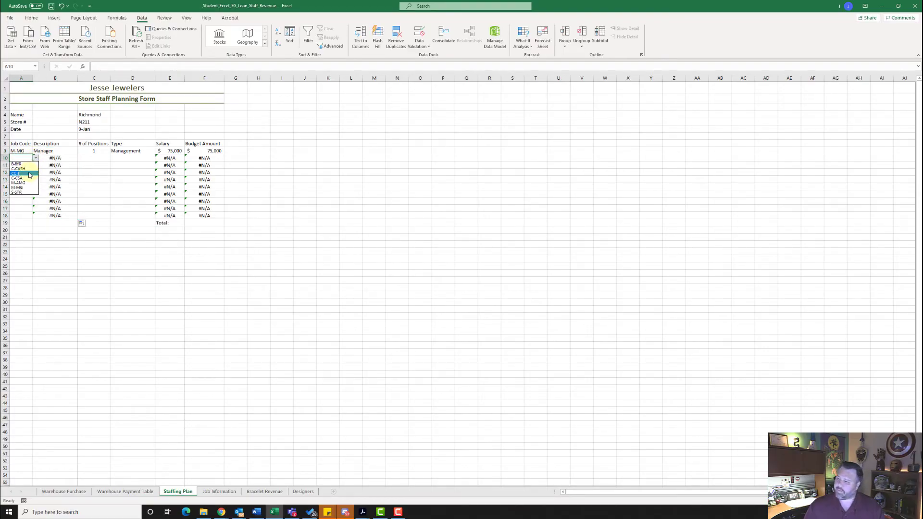
left_click(25, 169)
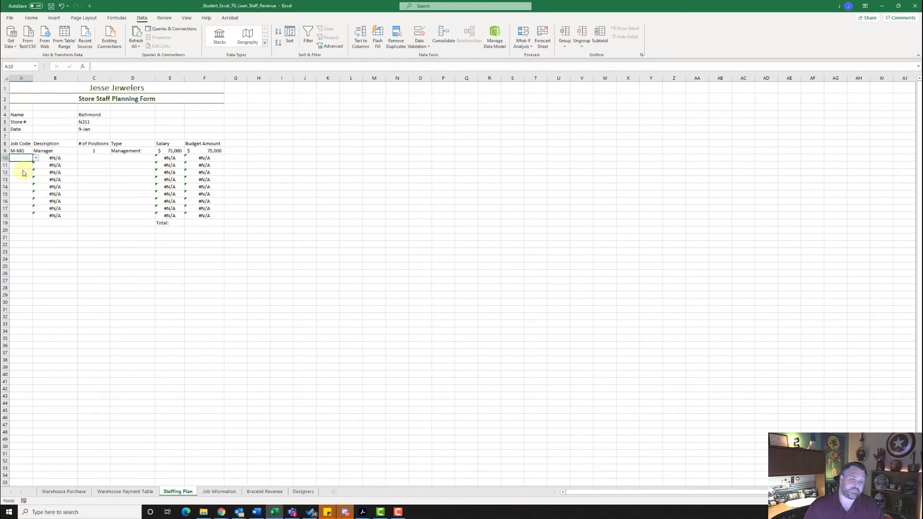
left_click(105, 159)
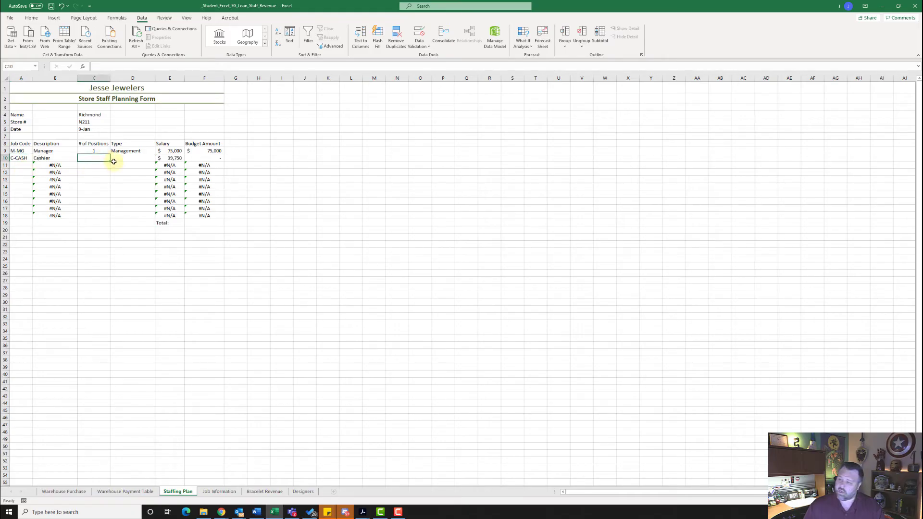
type("3")
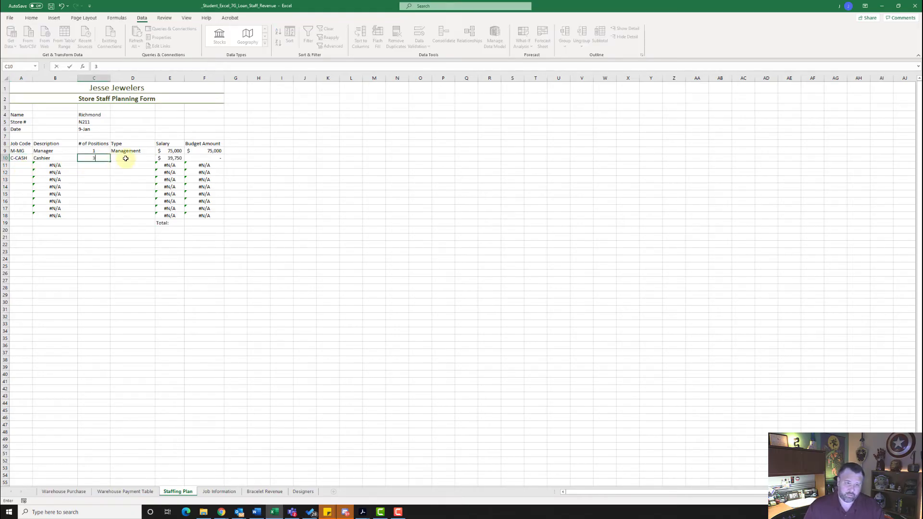
left_click(130, 158)
type("C")
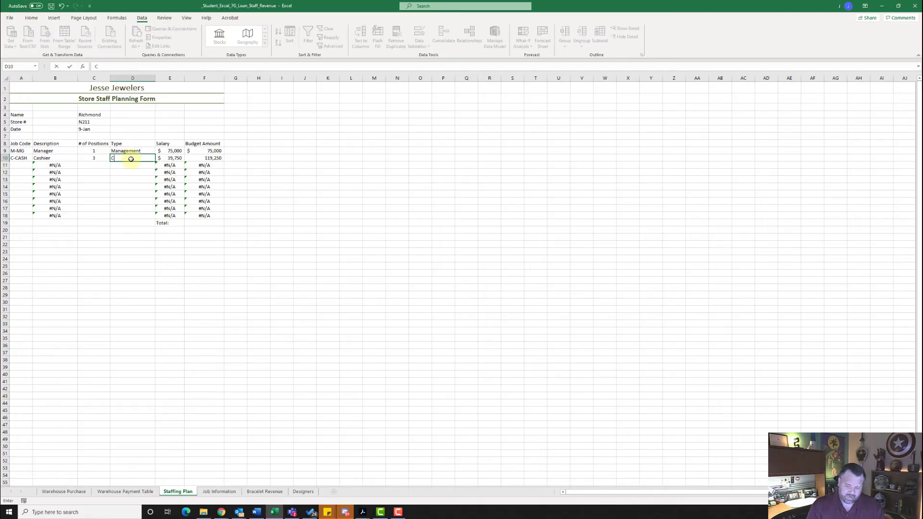
type("ashier")
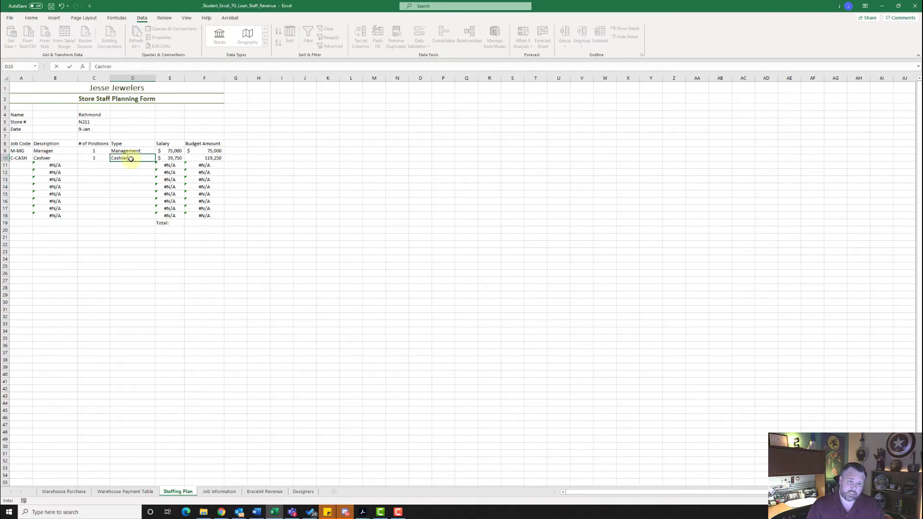
Step: Complete row 11 with job code C-CSA, 1 position and type Customer Service
left_click(27, 166)
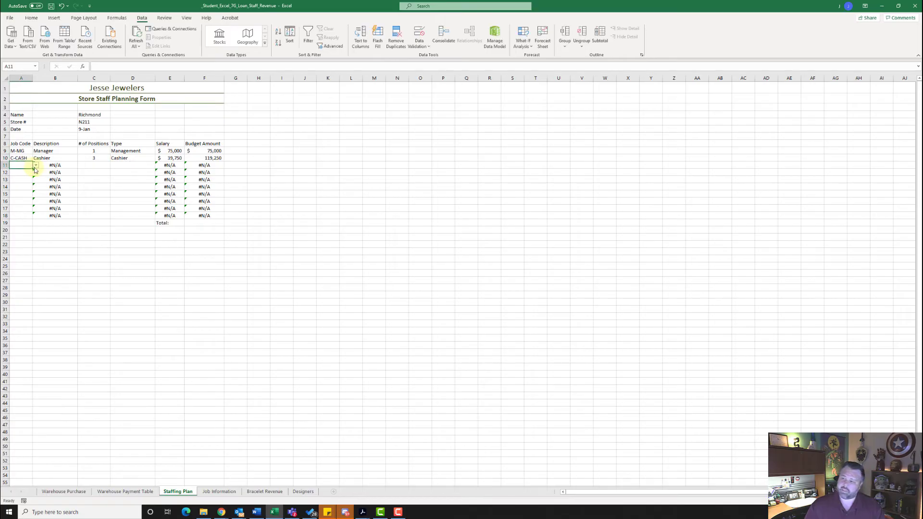
left_click(36, 165)
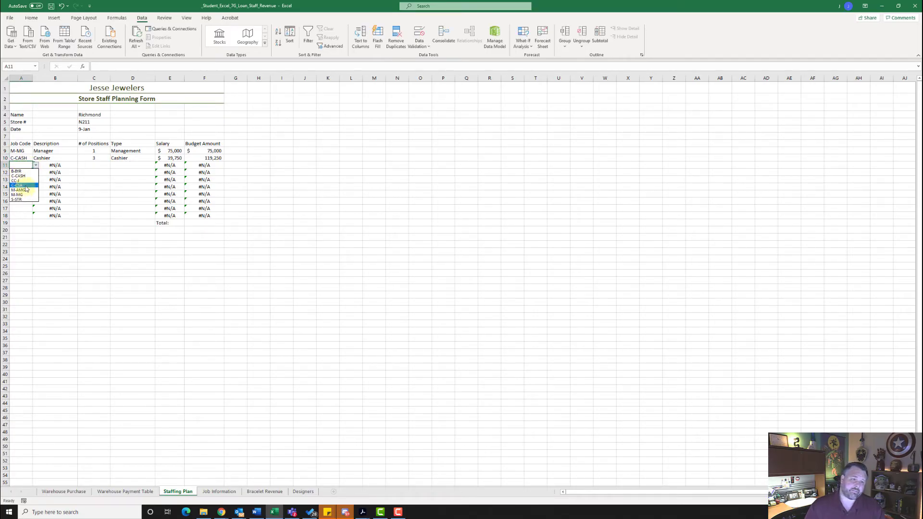
left_click(23, 185)
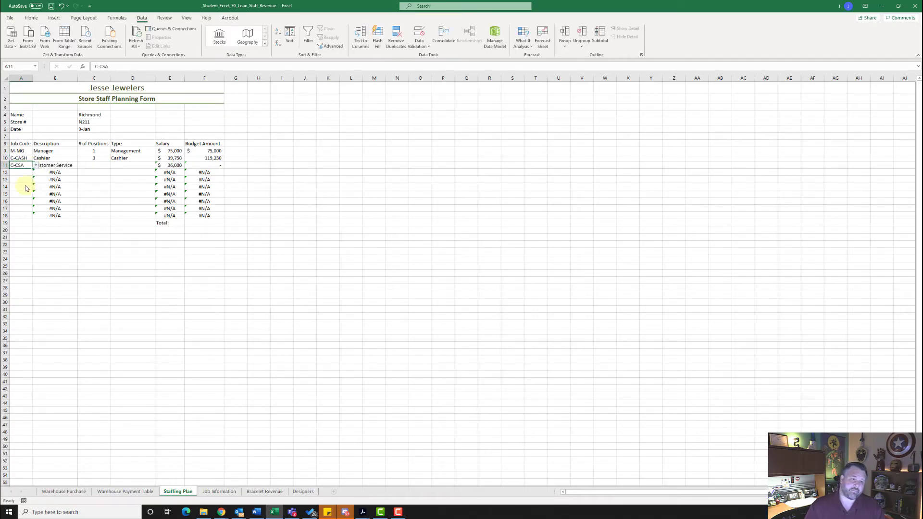
left_click(98, 166)
type("1")
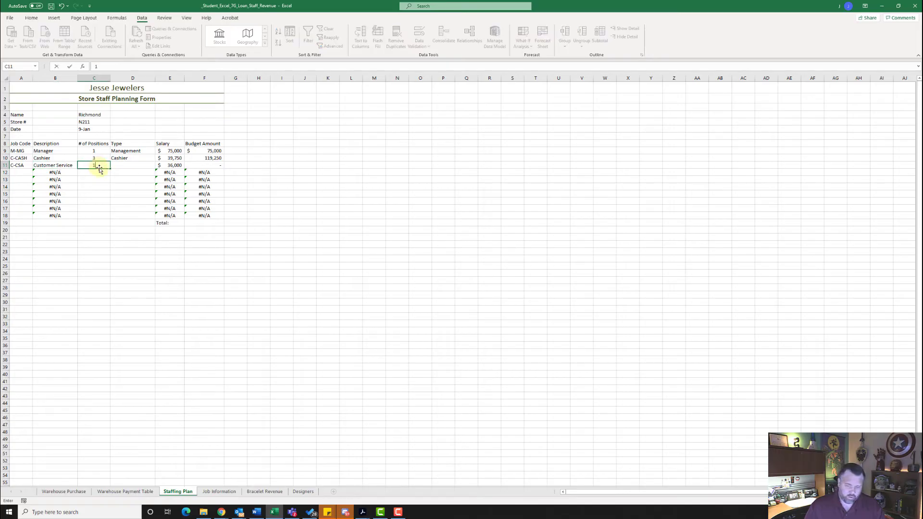
left_click(137, 164)
type("Cu")
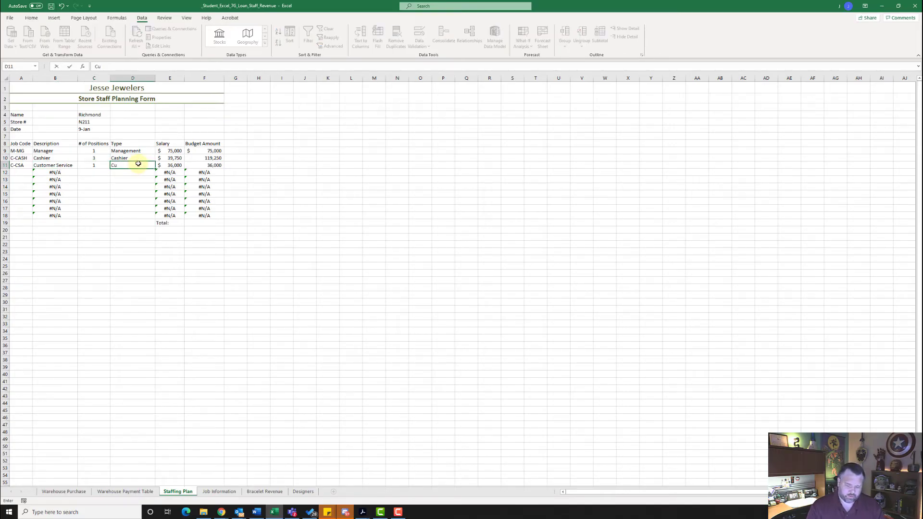
type("stomer Service")
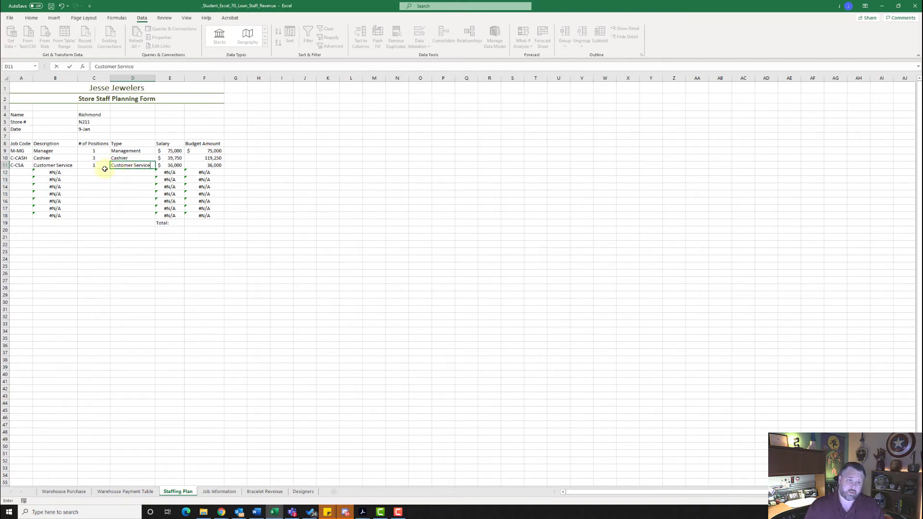
Step: Complete row 12 with job code M-AMG, 3 positions and type Management
left_click(21, 174)
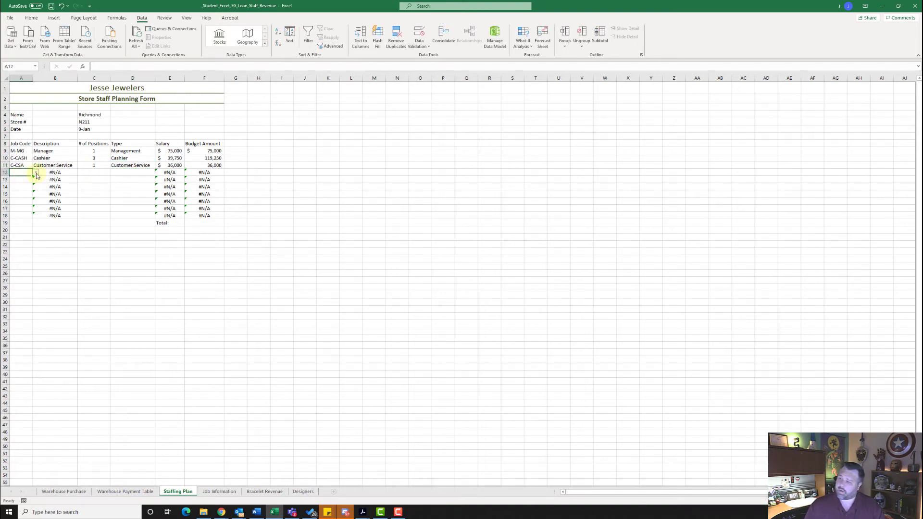
left_click(36, 172)
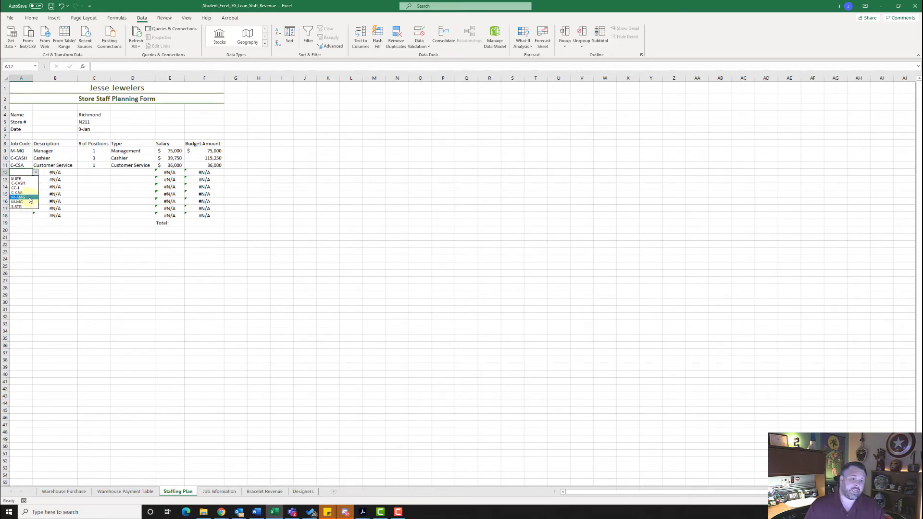
left_click(29, 197)
left_click(106, 173)
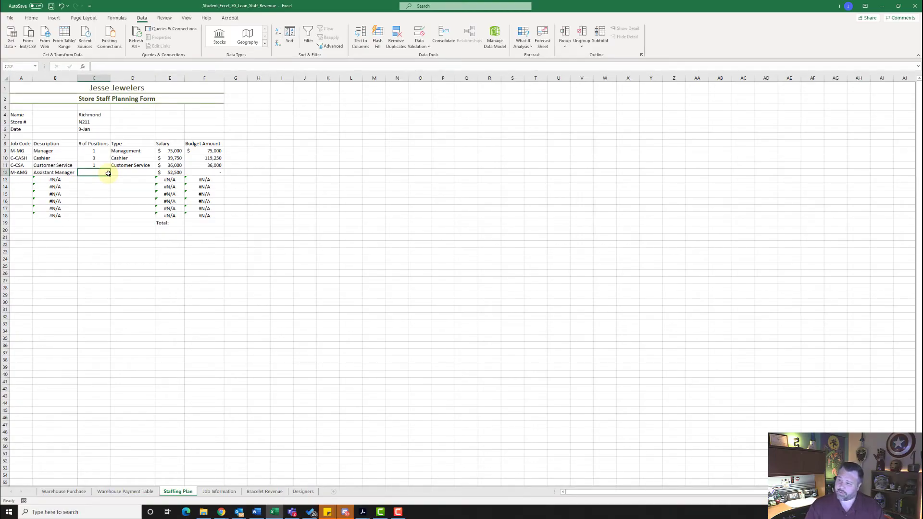
type("3")
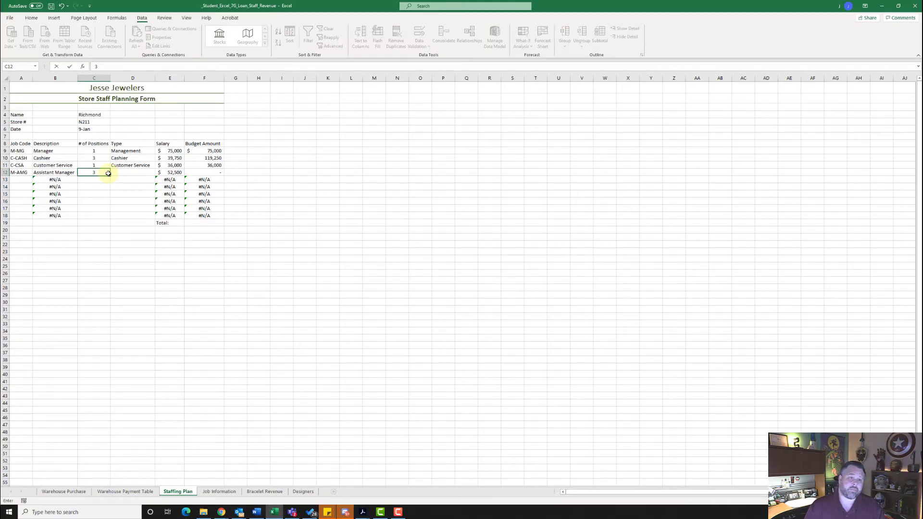
left_click(142, 172)
type("Ma")
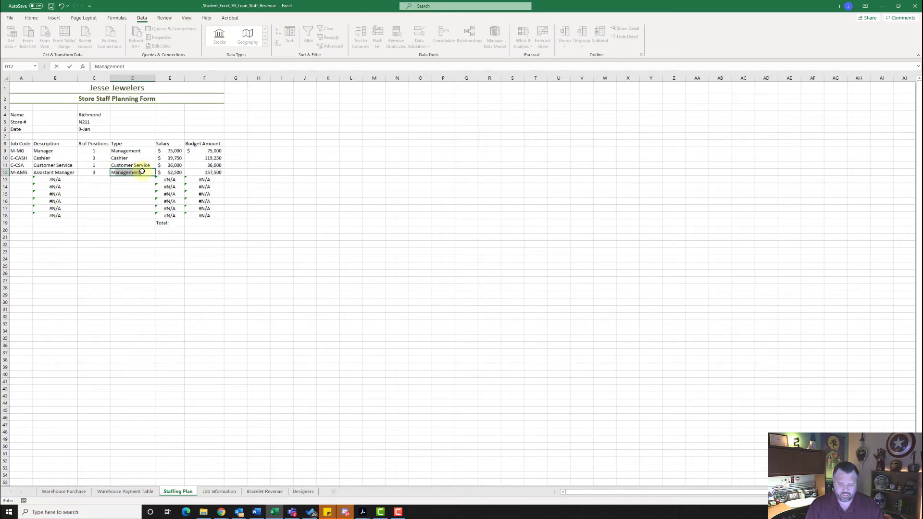
type("nagement")
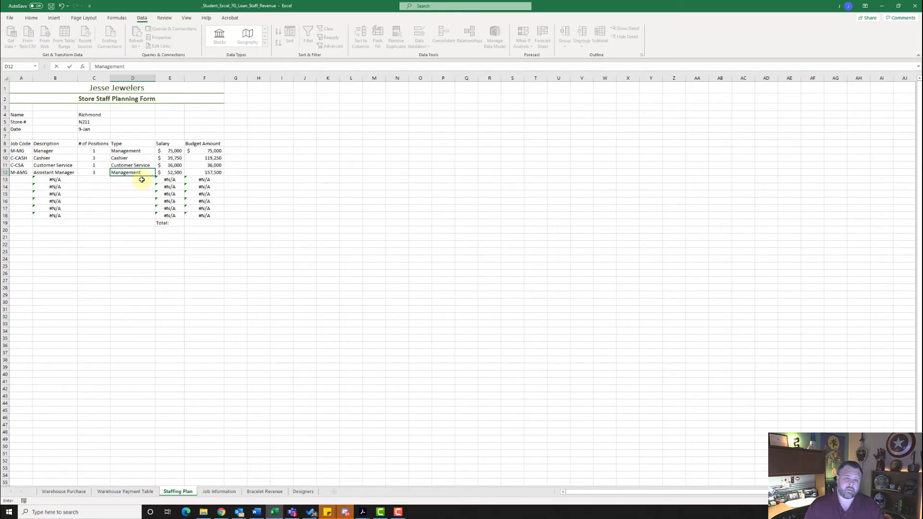
left_click(142, 180)
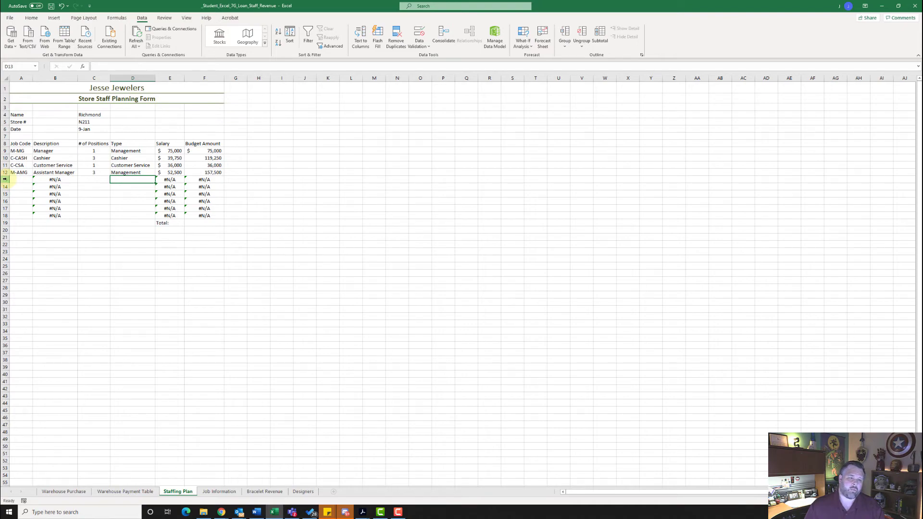
Step: Delete the unused rows 13 through 18 from the Staffing Plan sheet
left_click_drag(5, 179, 7, 215)
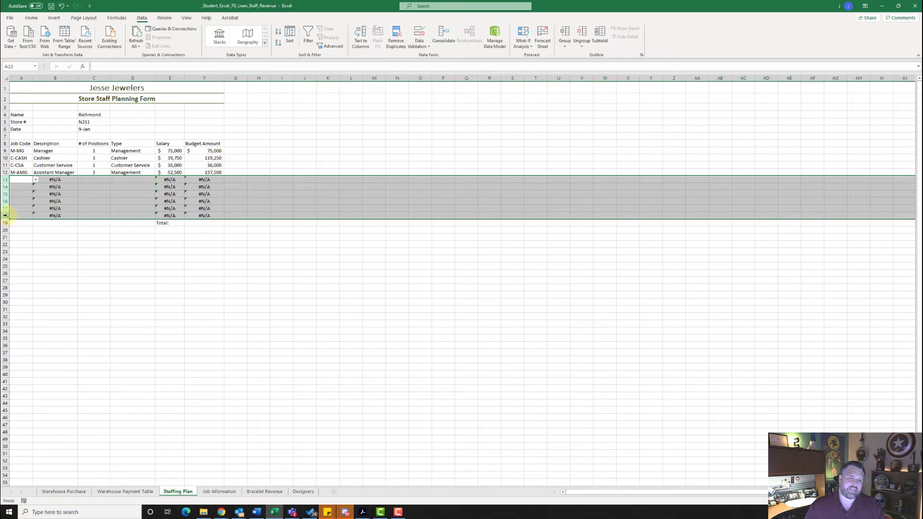
right_click(4, 179)
left_click(28, 250)
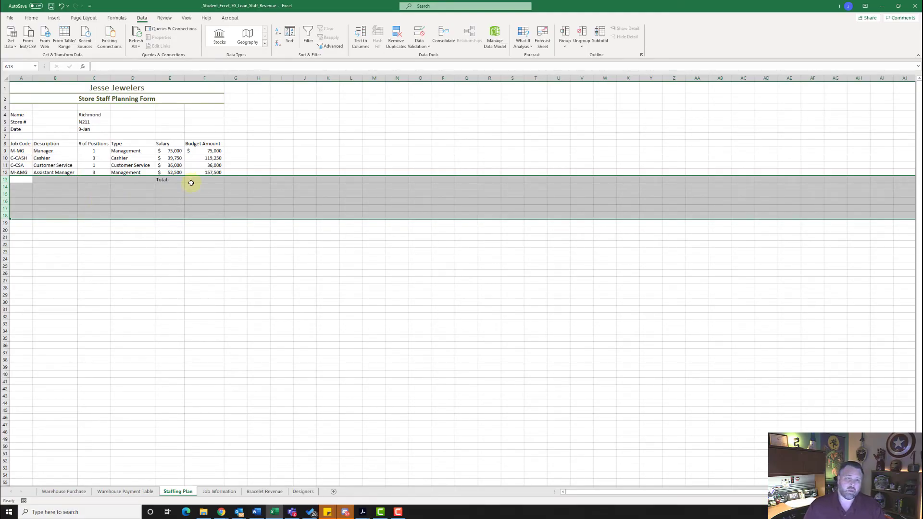
Step: Total the Budget Amount column in F13 of the Staffing Plan sheet with AutoSum over F9:F12
left_click(206, 179)
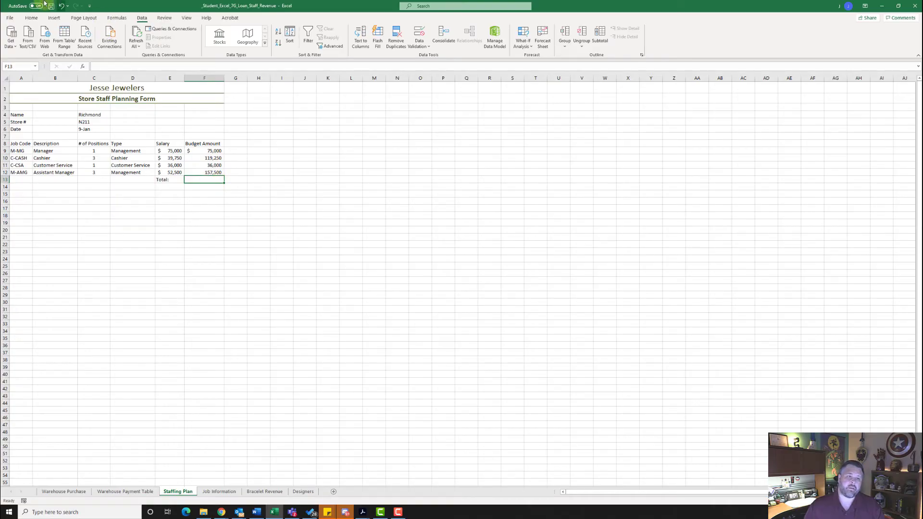
left_click(31, 17)
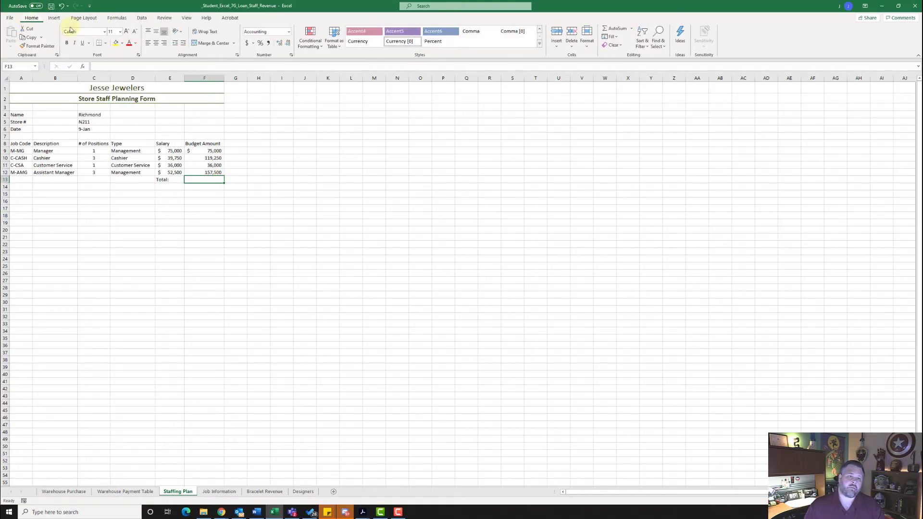
left_click(620, 30)
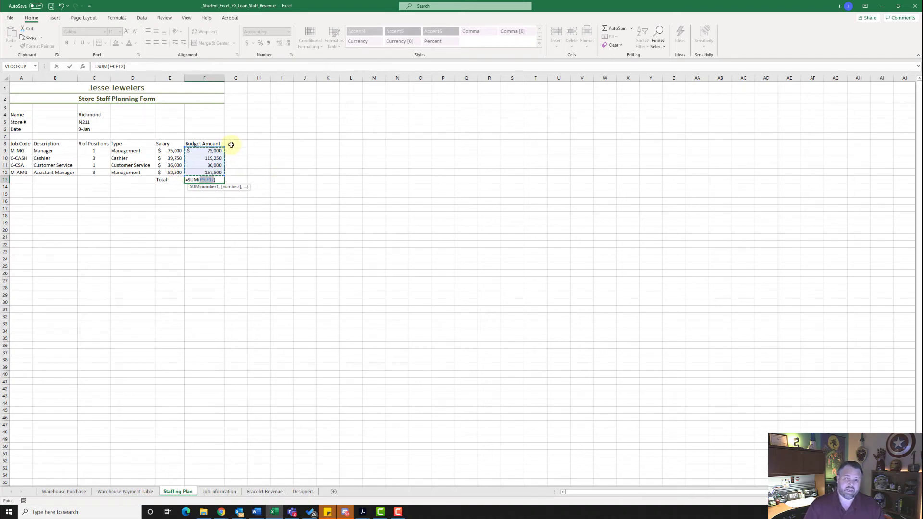
key("Return")
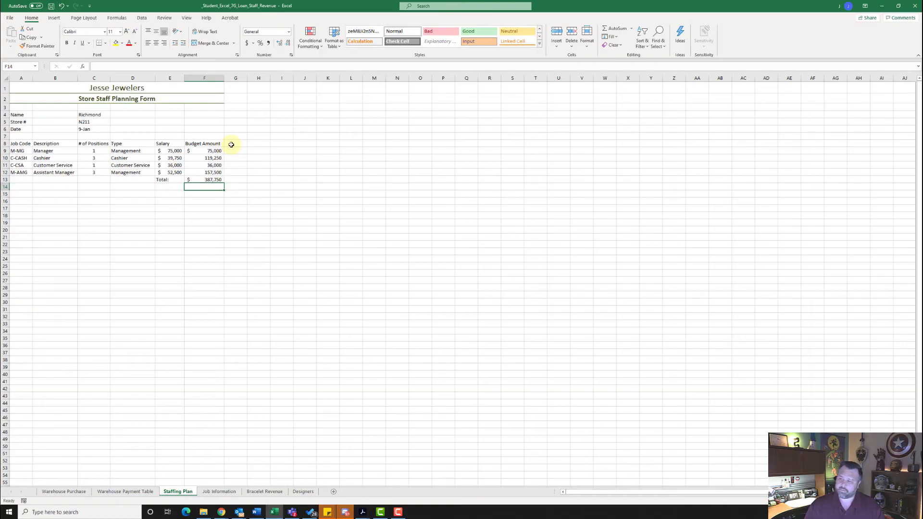
Step: Apply the Total cell style to the budget total in F13 and return to cell A1
left_click(209, 181)
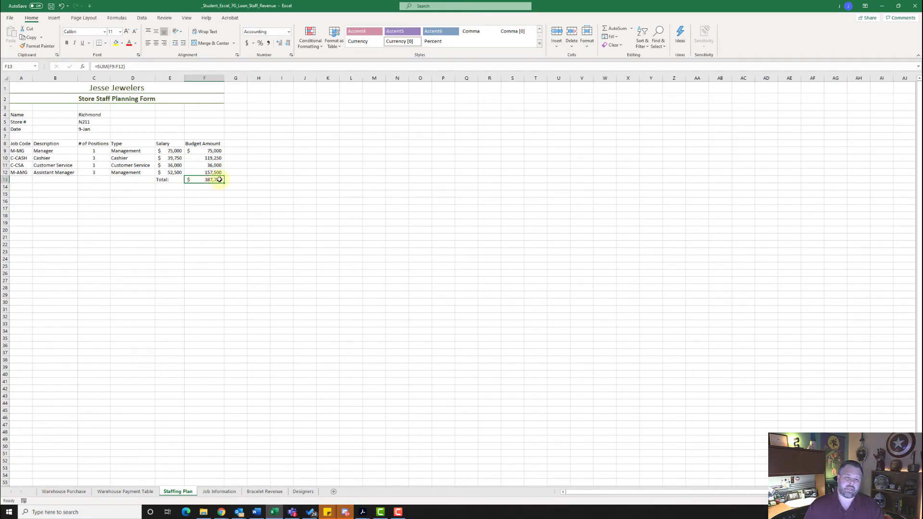
left_click(539, 46)
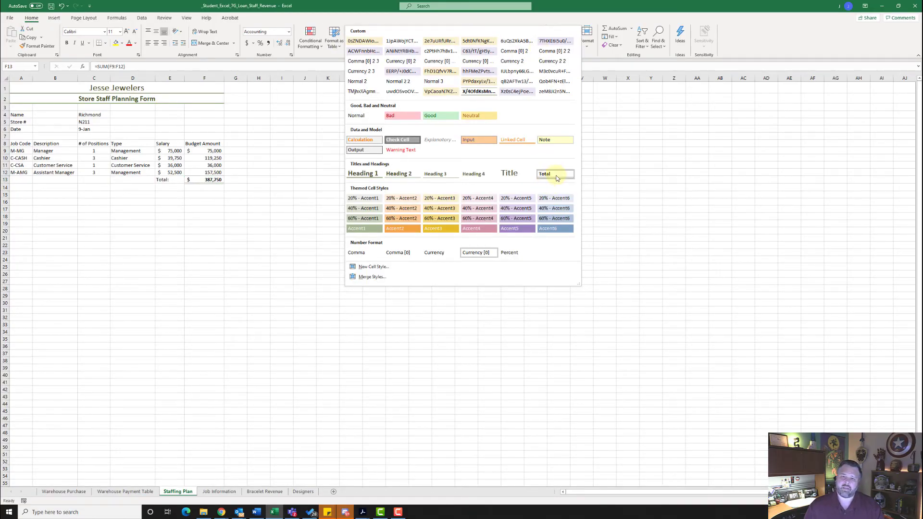
left_click(557, 178)
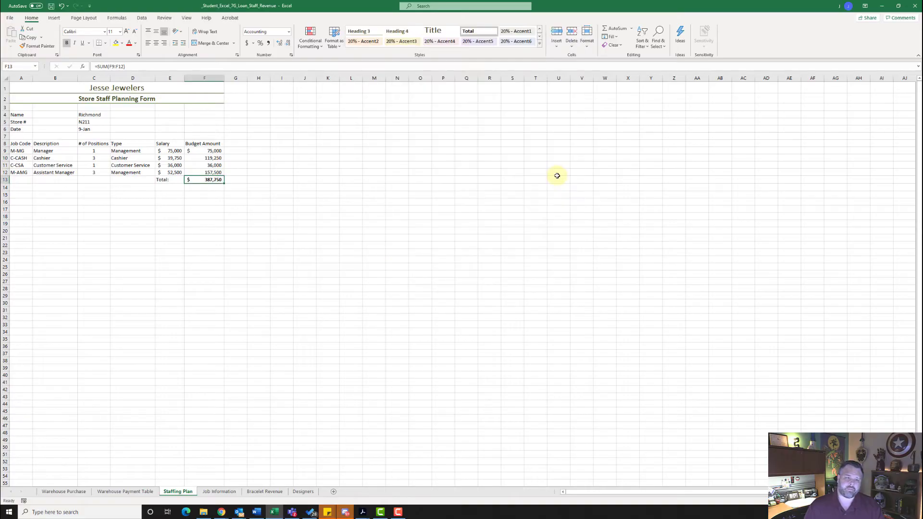
left_click(192, 215)
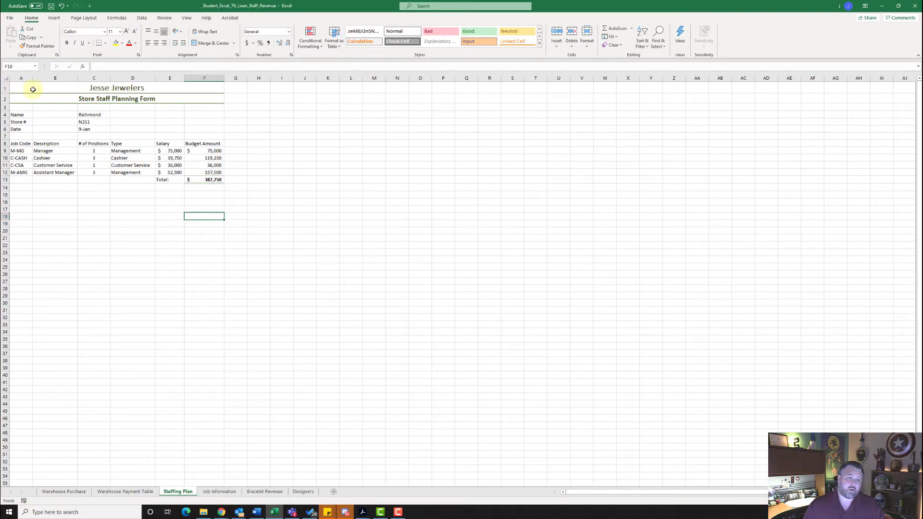
left_click(34, 90)
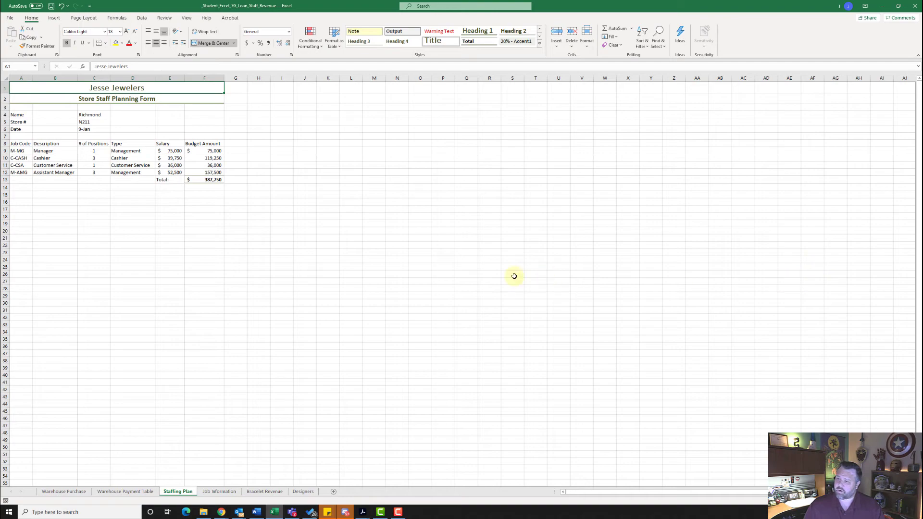
Step: On the Bracelet Revenue sheet, trace the precedents of cell I5, the projected 2nd quarter Beaded Bracelets sales
left_click(265, 491)
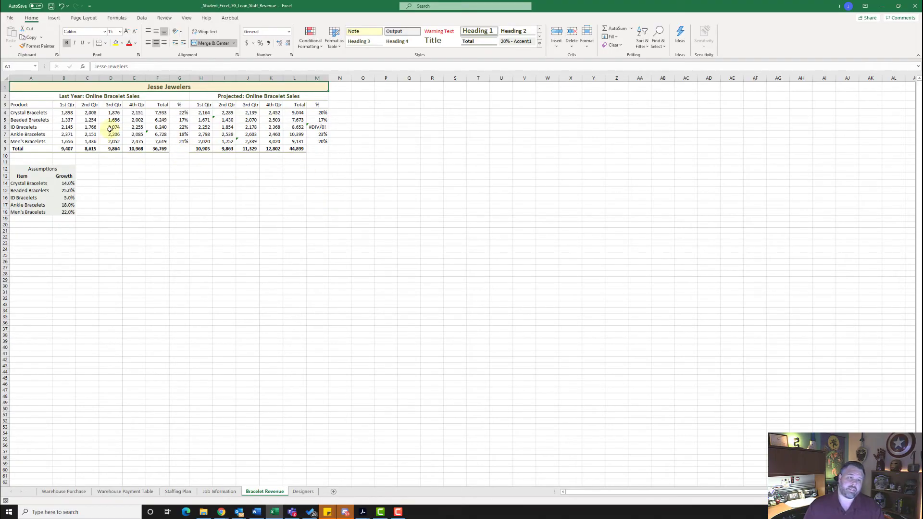
left_click(226, 120)
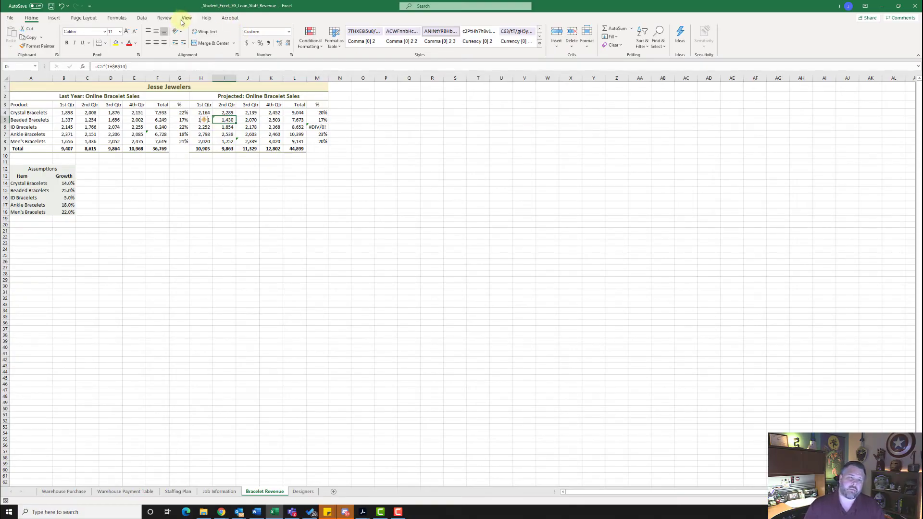
left_click(142, 18)
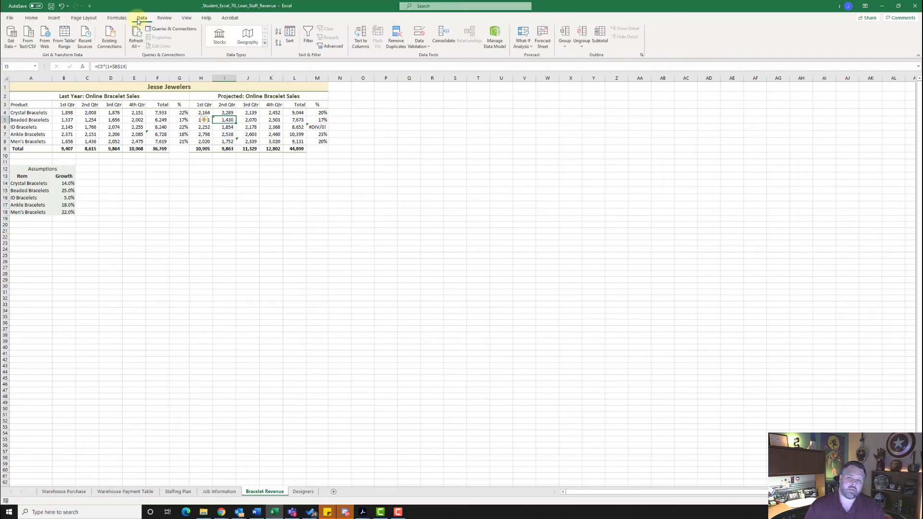
left_click(118, 18)
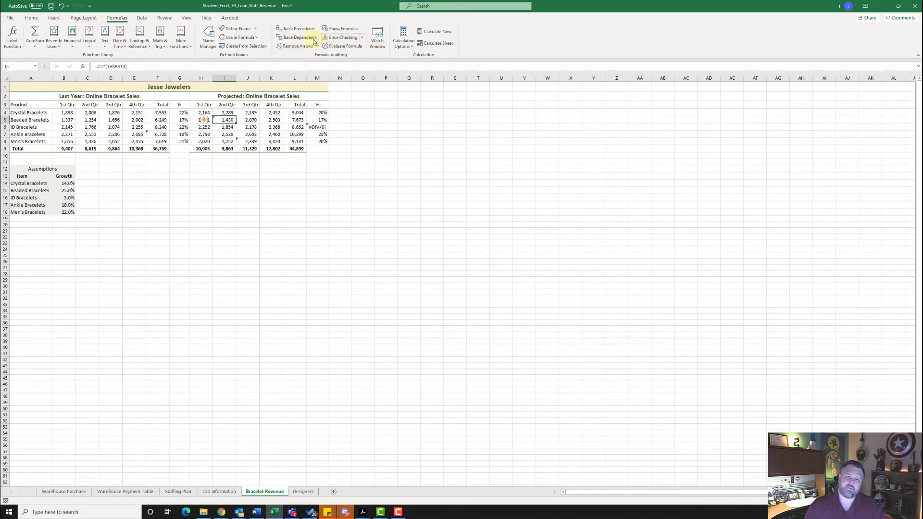
left_click(297, 32)
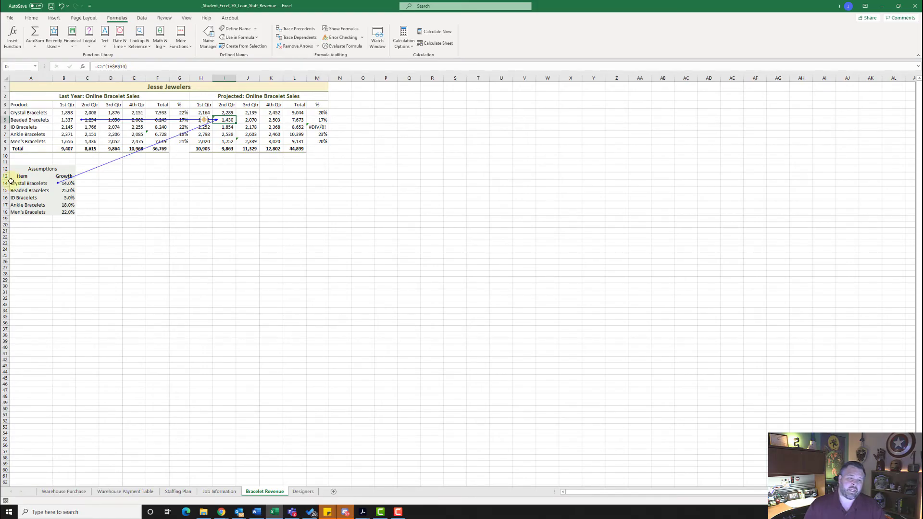
Step: Correct the growth reference in I5 so the formula reads =C5*(1+$B$15)
left_click(126, 67)
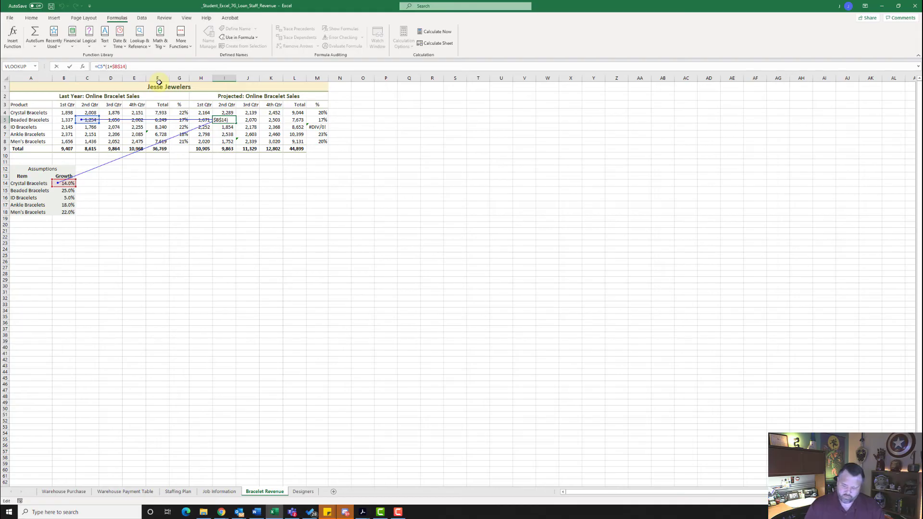
key("BackSpace")
type("5")
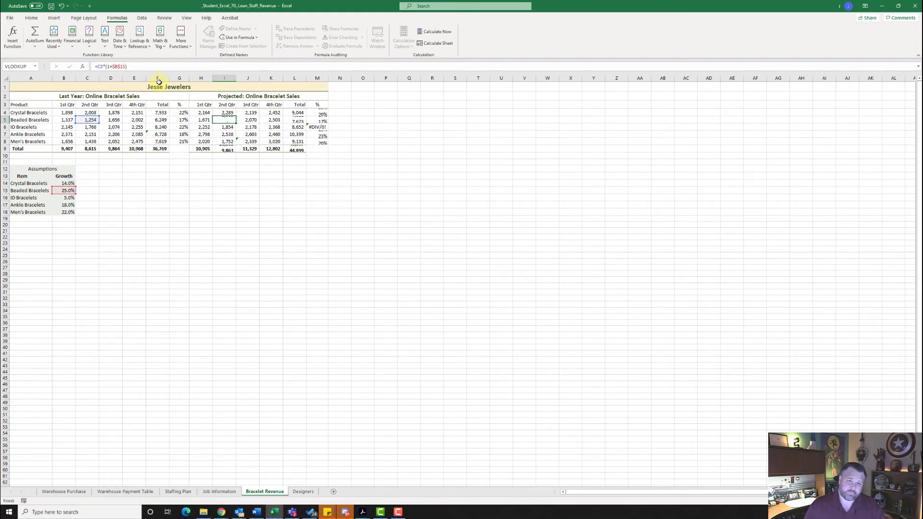
key("Return")
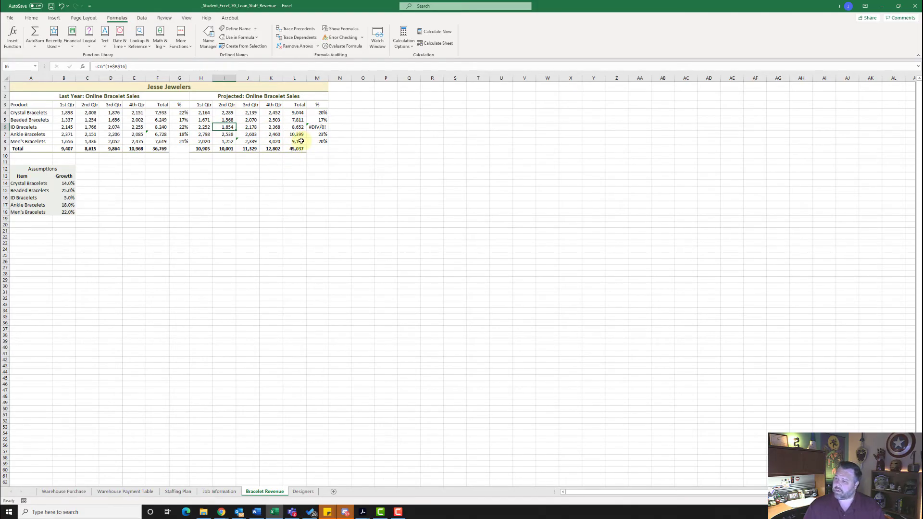
Step: Run Error Checking from cell M6, correct its formula to =L6/$L$9, and resume the check
left_click(321, 128)
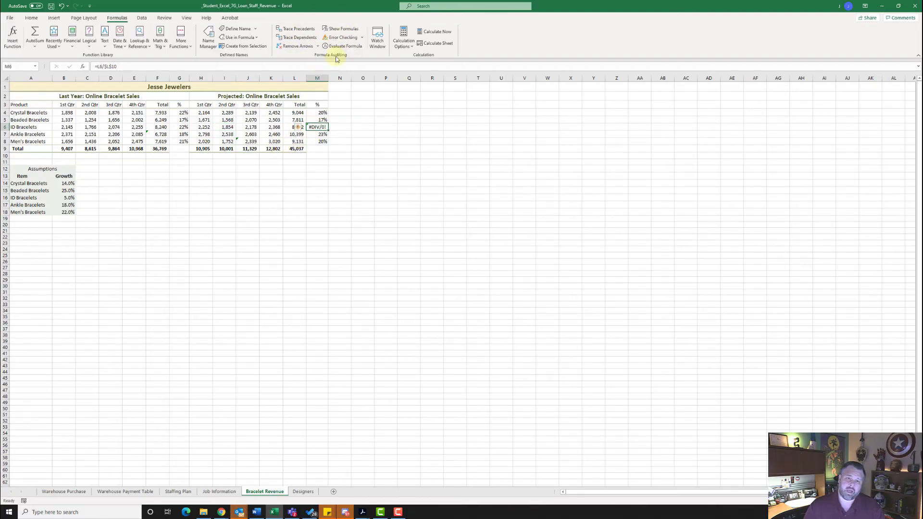
left_click(346, 38)
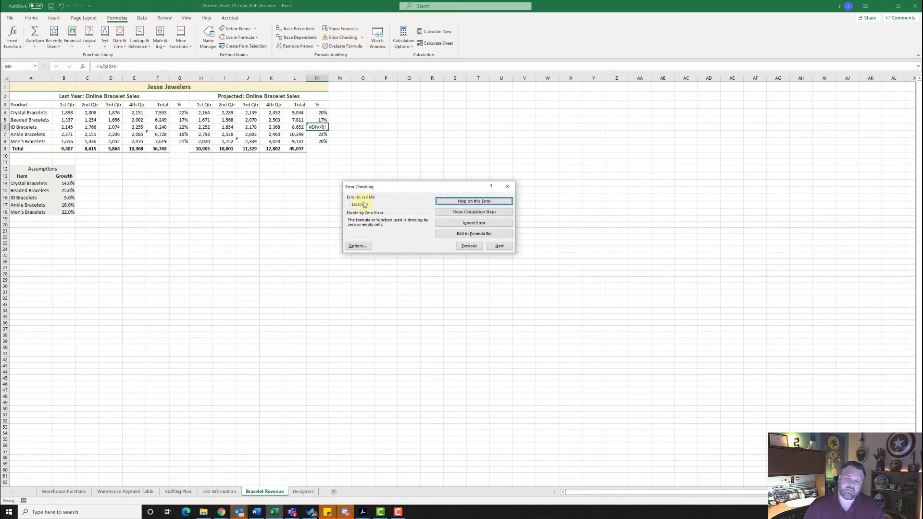
left_click_drag(376, 186, 402, 145)
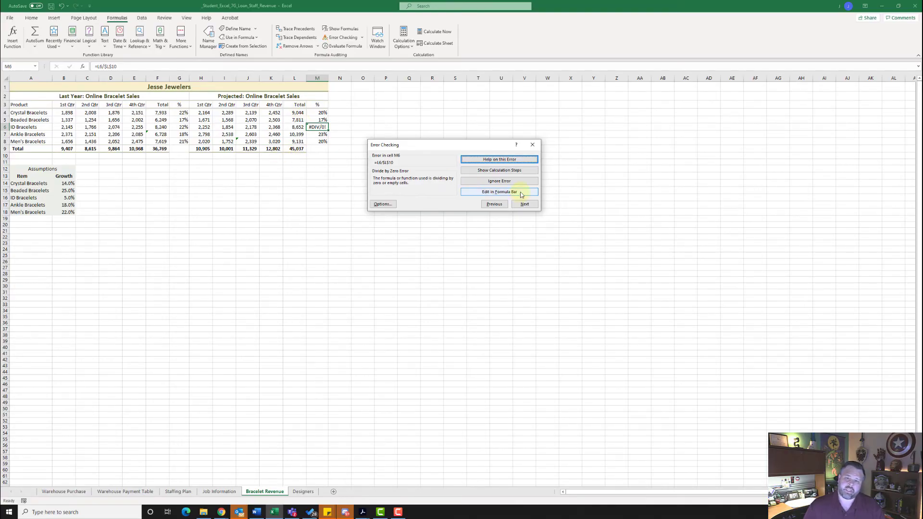
left_click(498, 192)
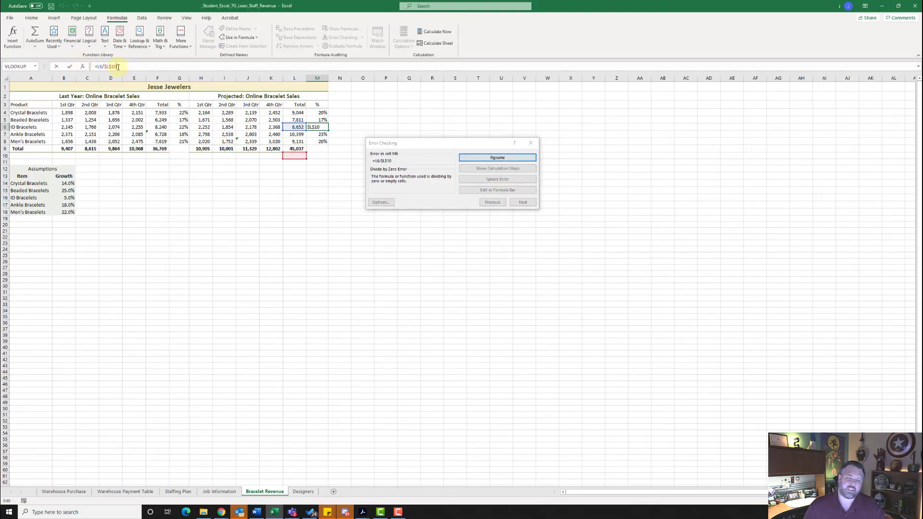
key("BackSpace")
key("BackSpace")
type("9")
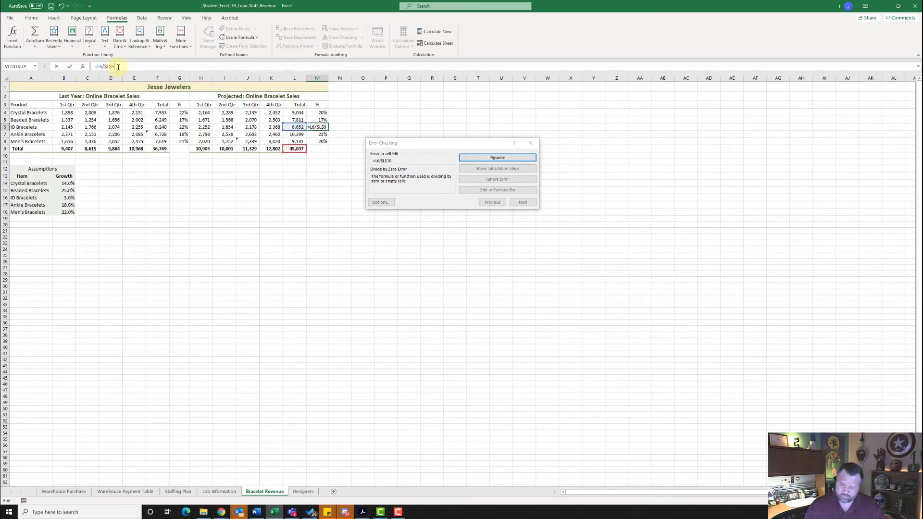
left_click(493, 160)
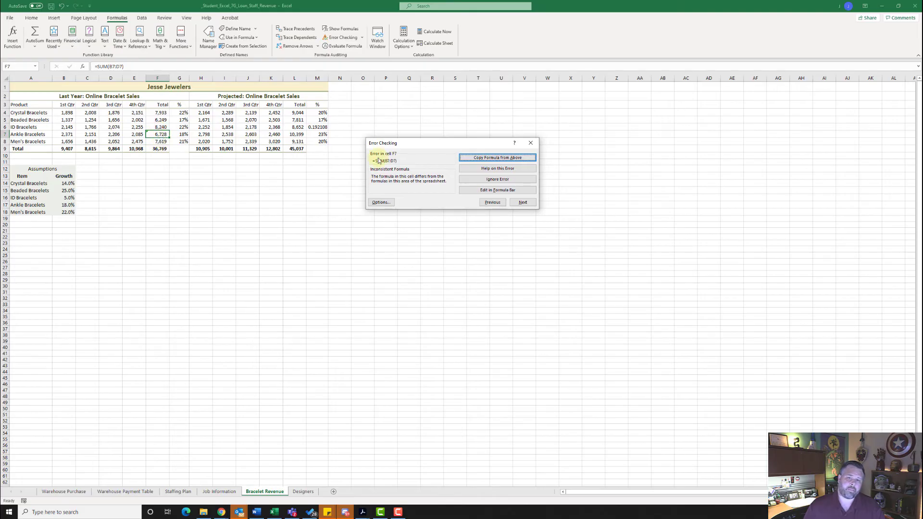
Step: Fix the inconsistent formulas by copying F7's formula from above and J8's from the left, then finish the error check
left_click(506, 160)
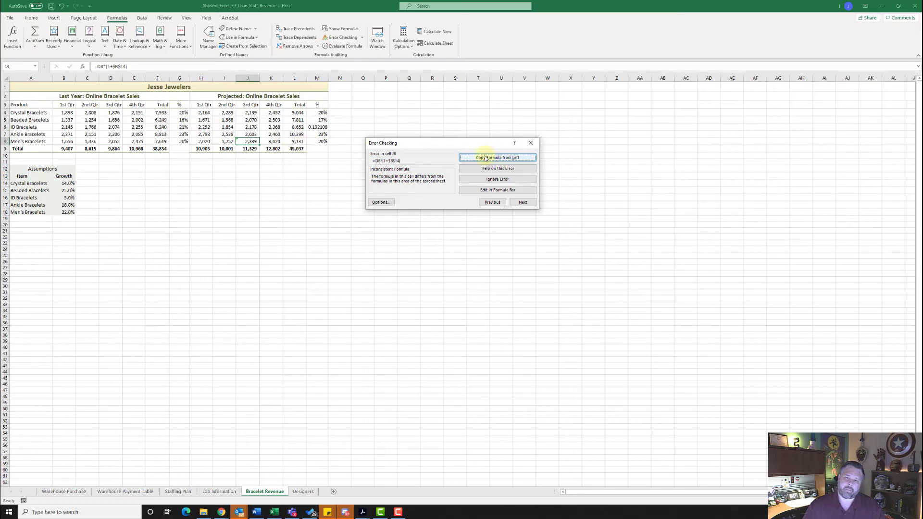
left_click(504, 160)
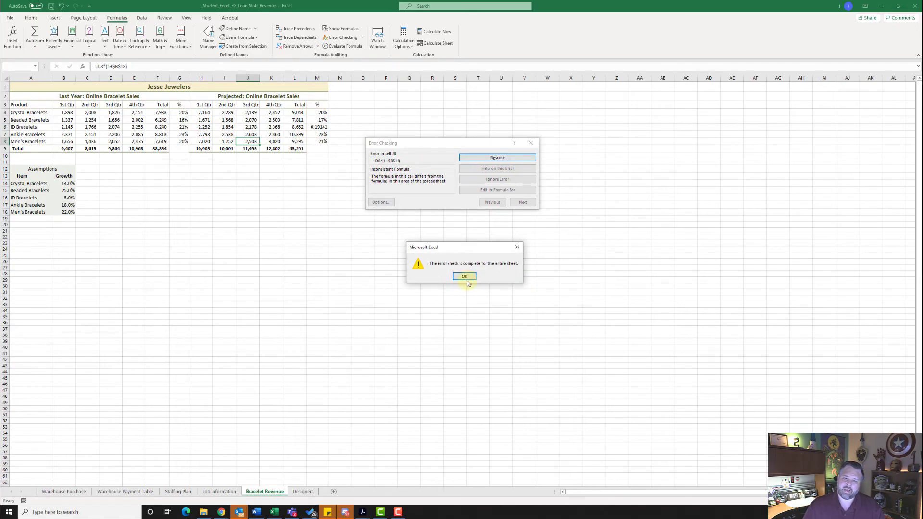
left_click(464, 277)
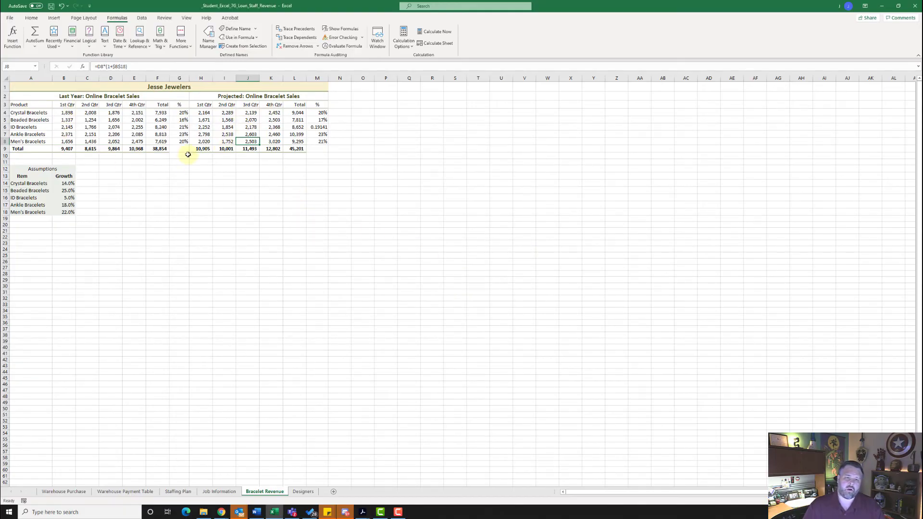
Step: Copy the percentage formatting from M5 to the ID Bracelets percentage in M6 with Format Painter
left_click(321, 120)
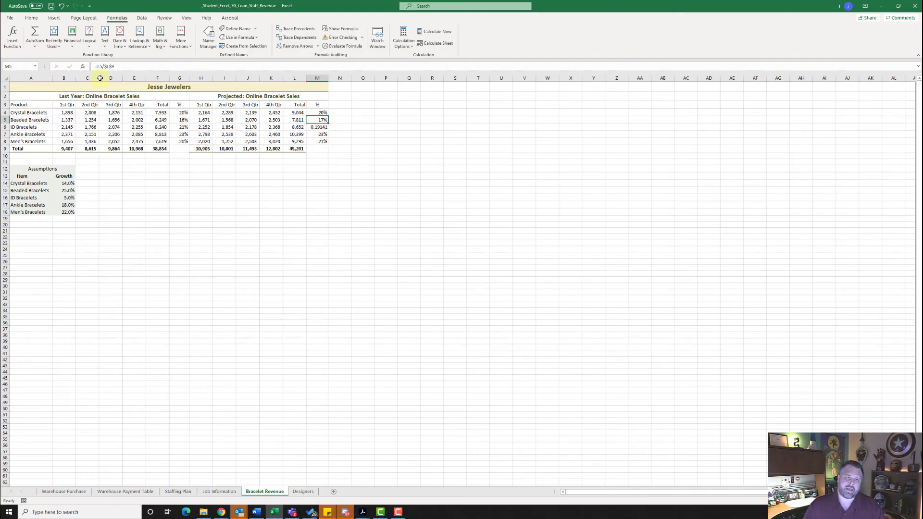
left_click(31, 19)
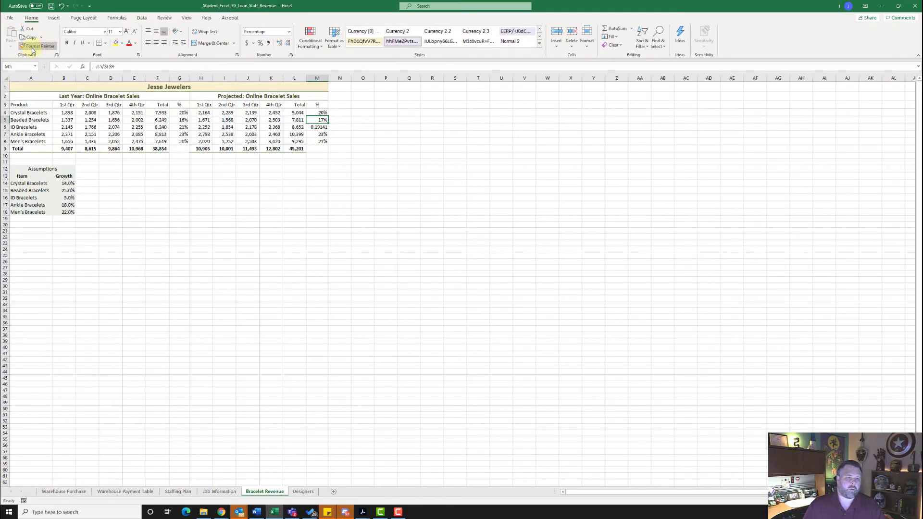
left_click(40, 50)
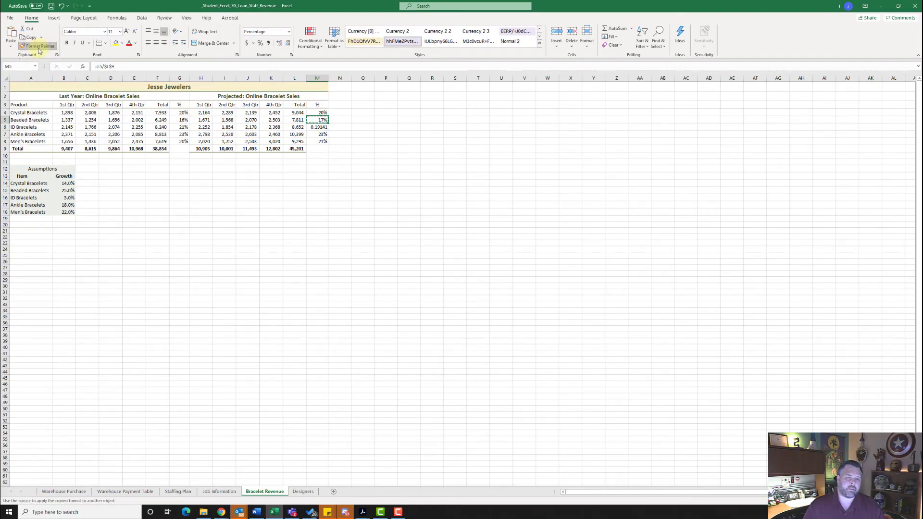
left_click(322, 128)
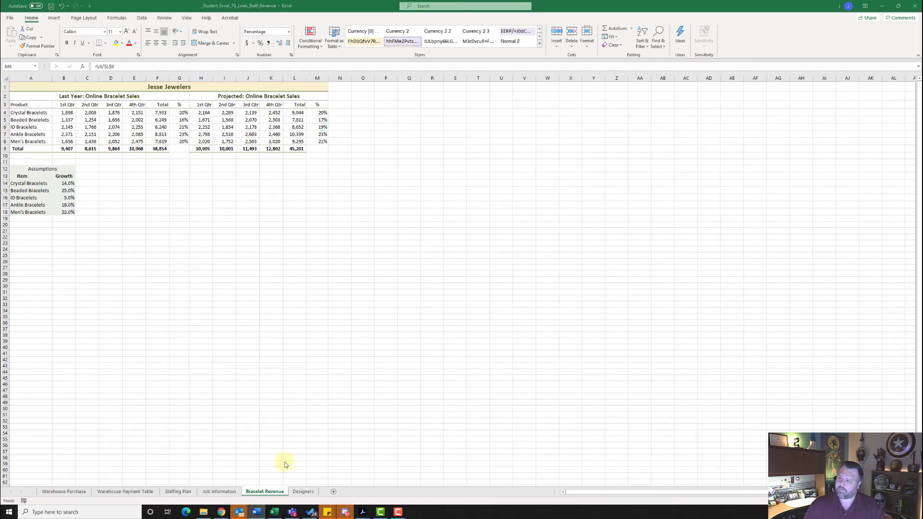
Step: On the Designers sheet, insert the MATCH function into the Column Position cell B2
left_click(304, 491)
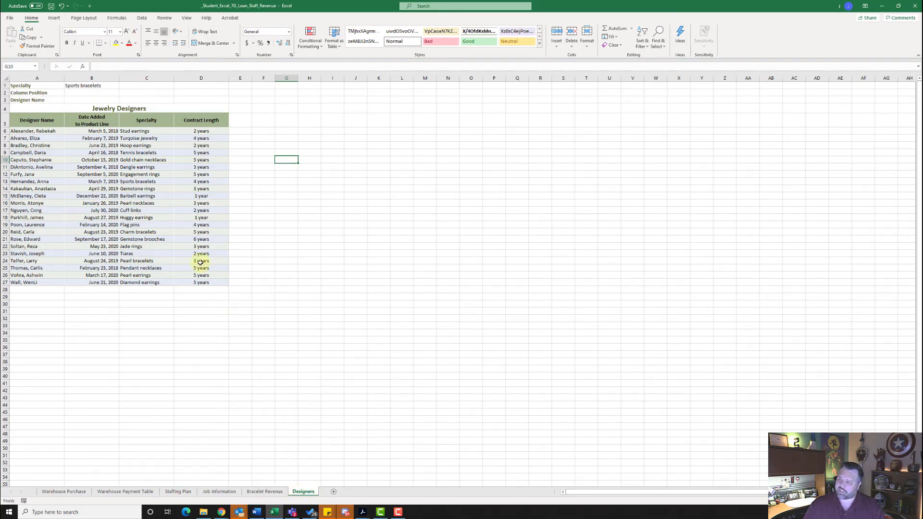
left_click(83, 93)
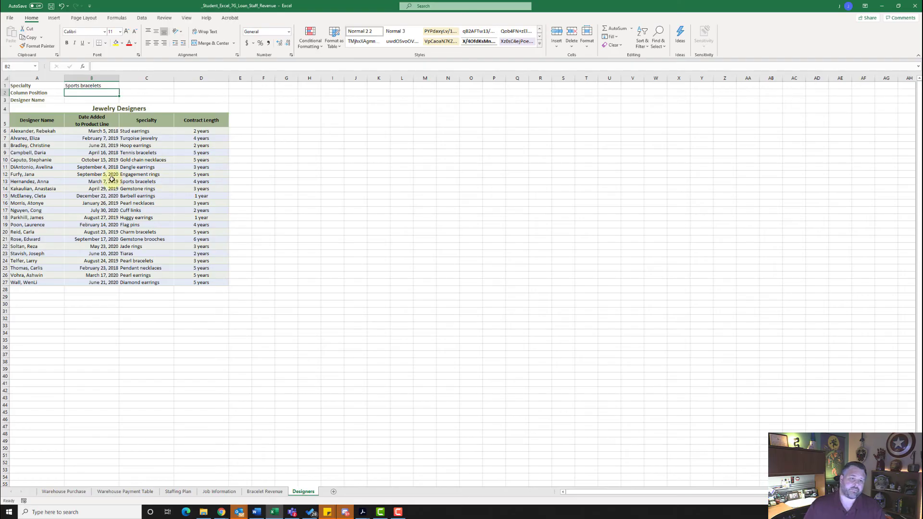
left_click(83, 66)
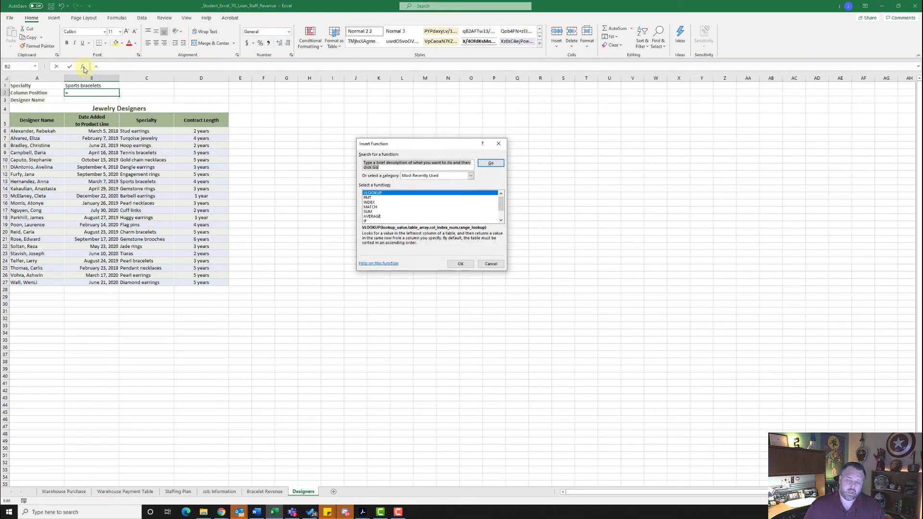
type("match")
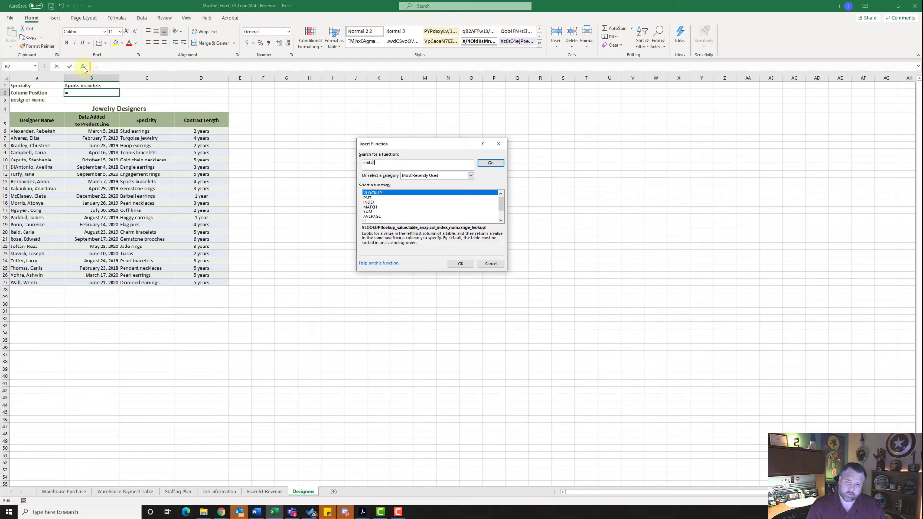
left_click(483, 164)
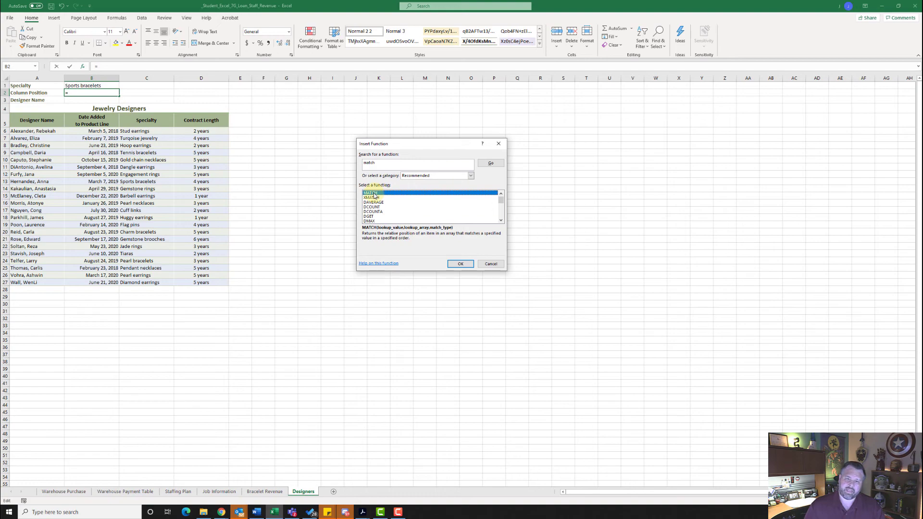
left_click(460, 263)
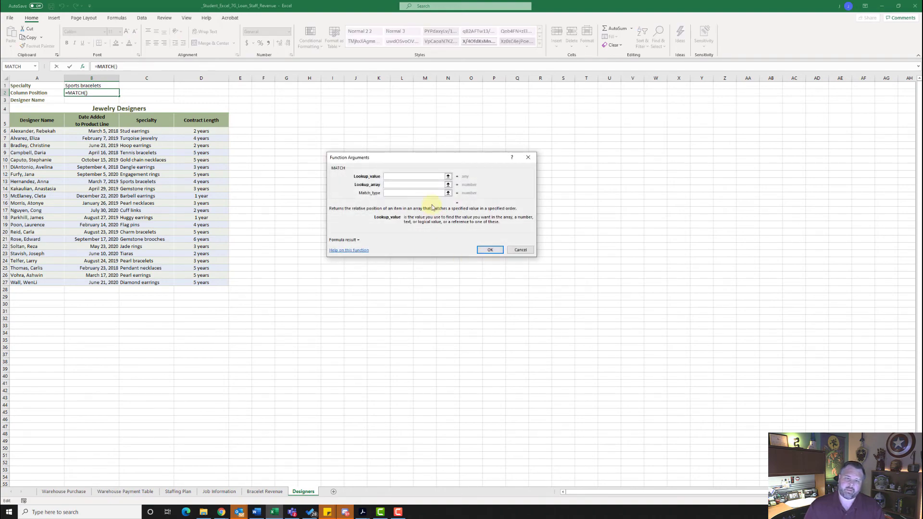
Step: Complete the MATCH function with lookup value B1, lookup array C6:C27 and match type 0
left_click(90, 86)
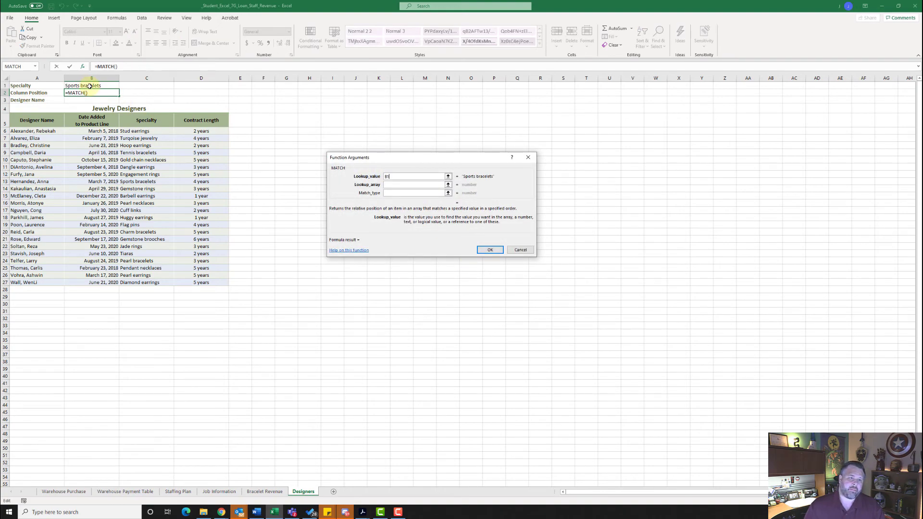
left_click(397, 185)
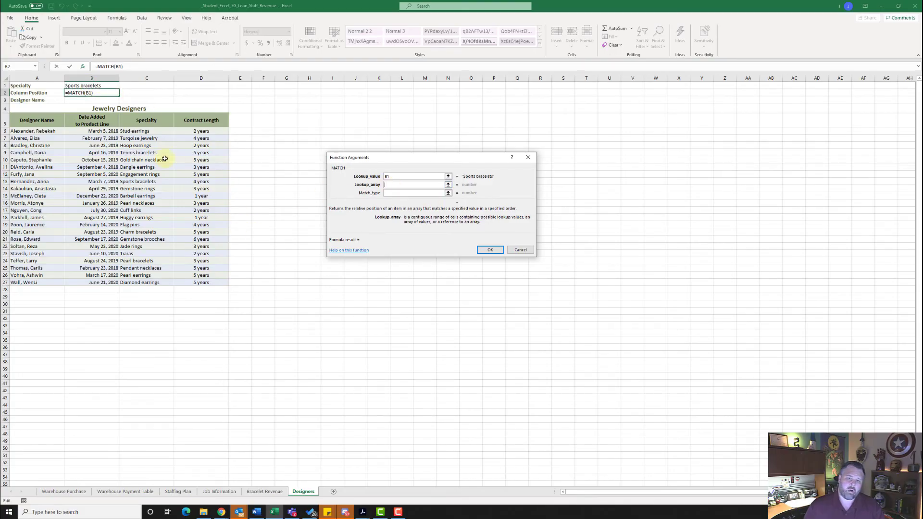
left_click_drag(133, 132, 134, 279)
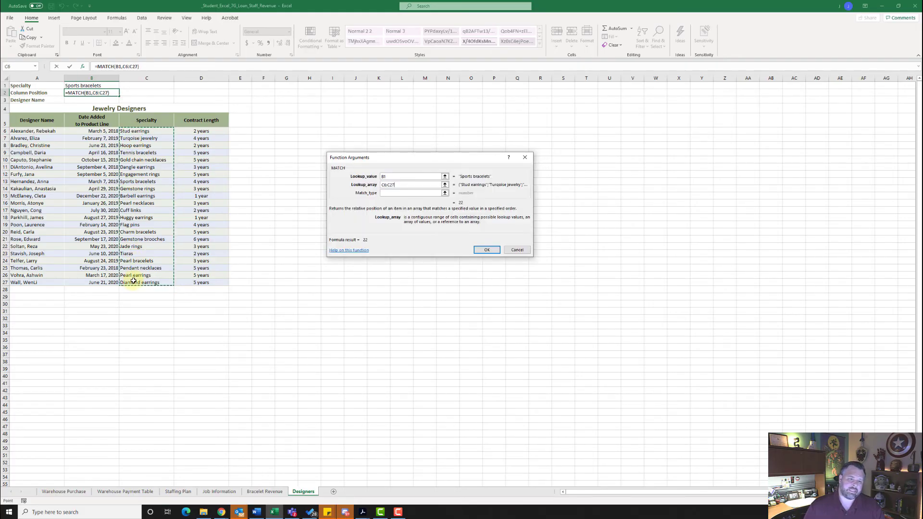
left_click(397, 193)
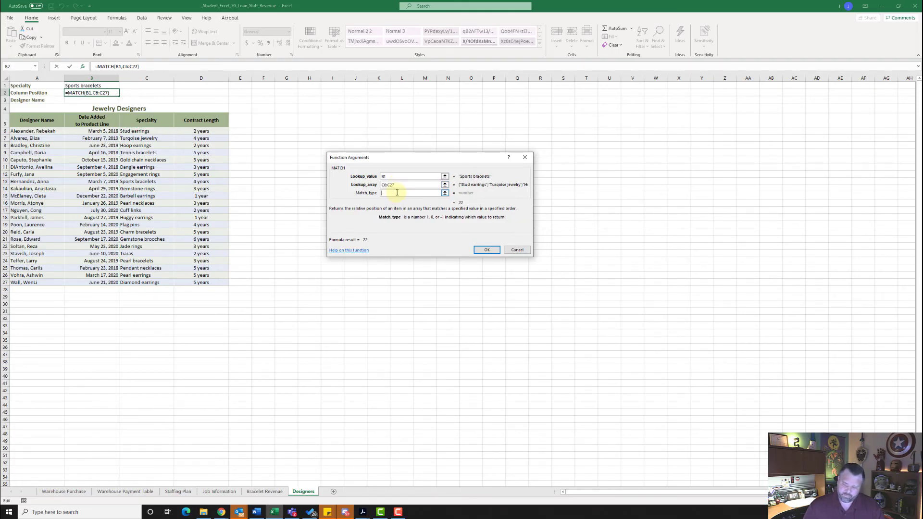
type("0")
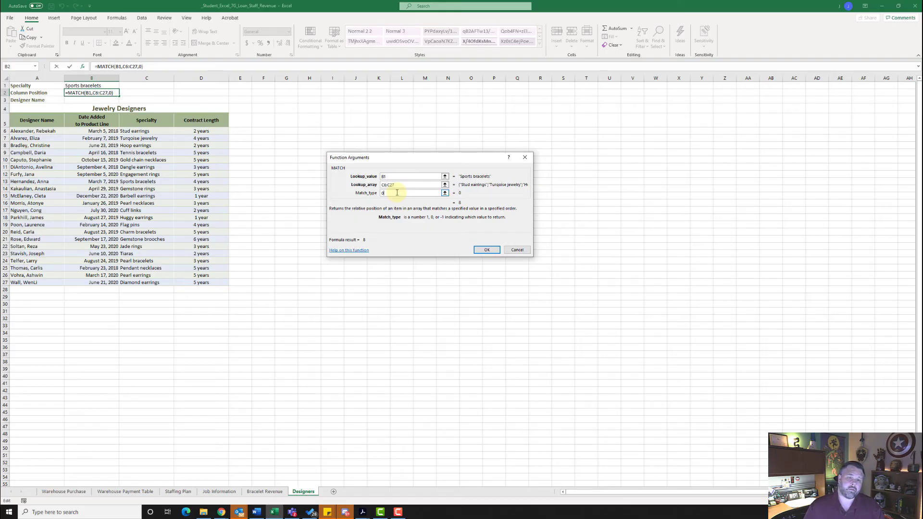
left_click(487, 250)
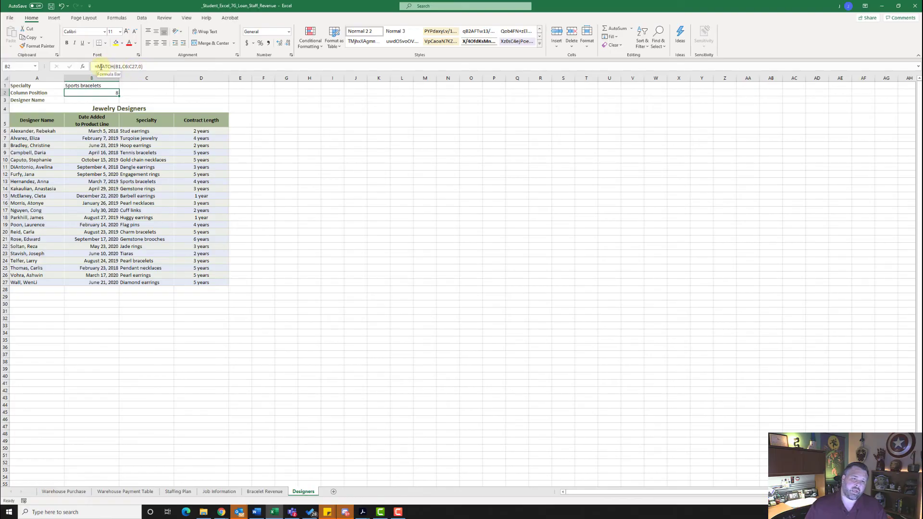
Step: Copy the text MATCH(B1,C6:C27,0) from B2's formula without its equal sign, and leave the cell without editing it
left_click(156, 68)
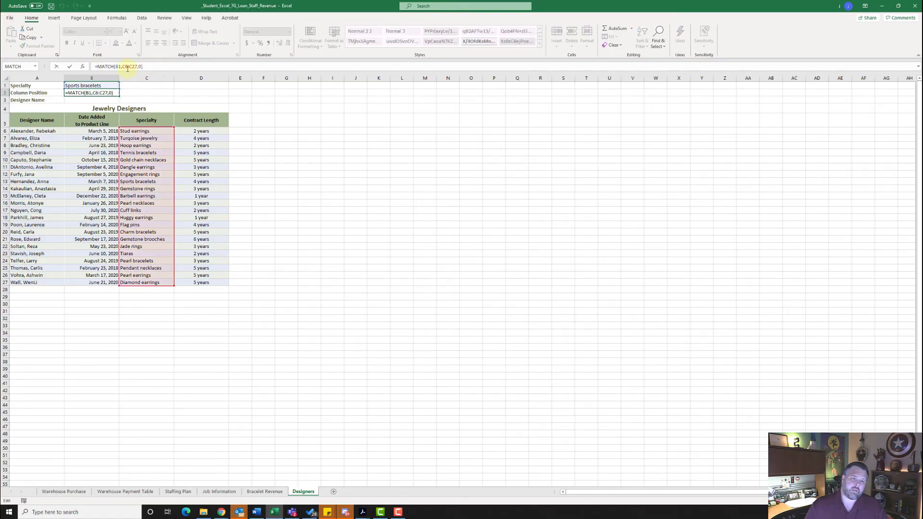
left_click_drag(147, 66, 109, 68)
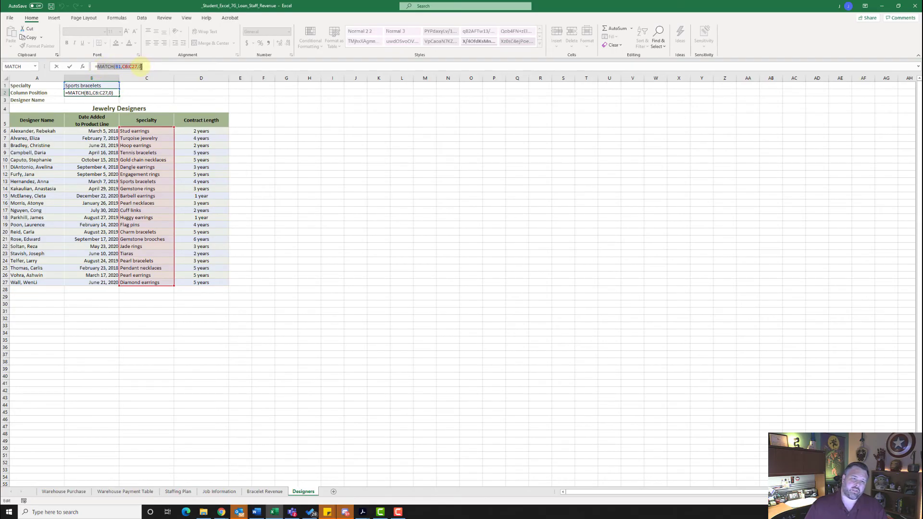
right_click(106, 67)
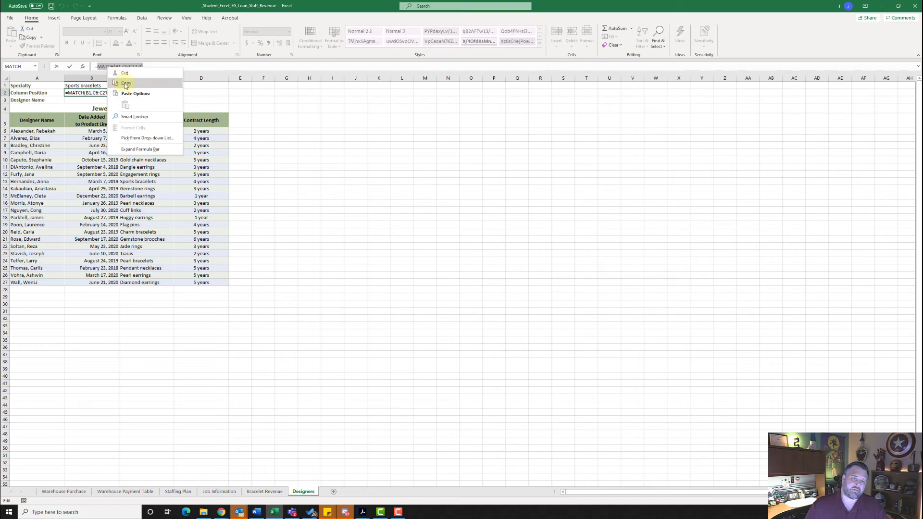
left_click(125, 84)
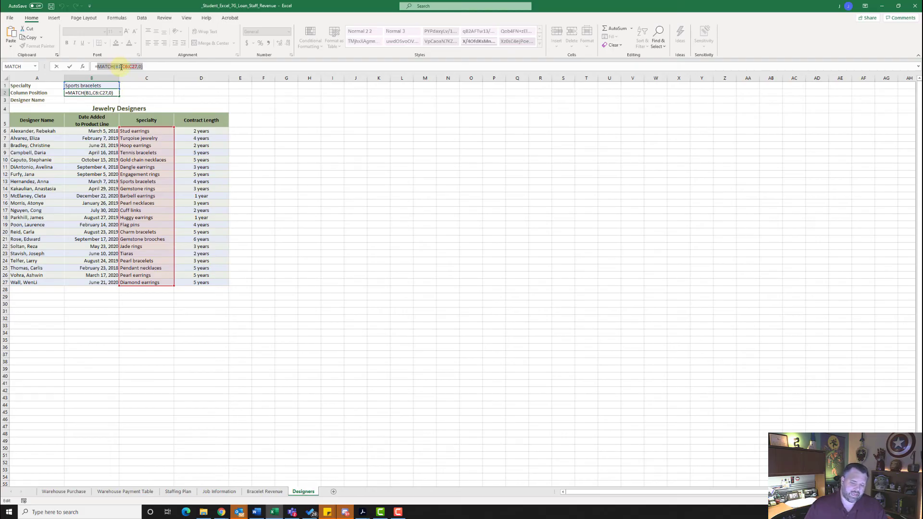
key("Escape")
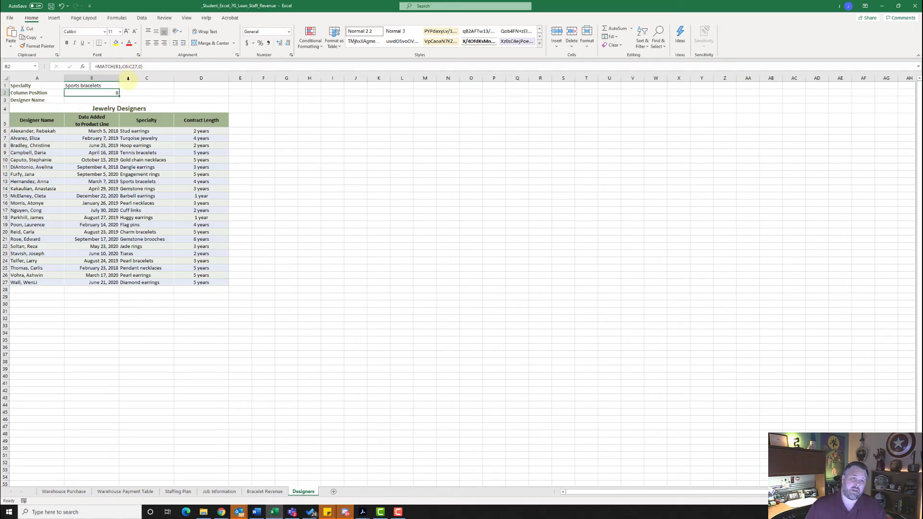
Step: Insert the INDEX function into the Designer Name cell B3, using the array,row_num,column_num argument list
left_click(82, 98)
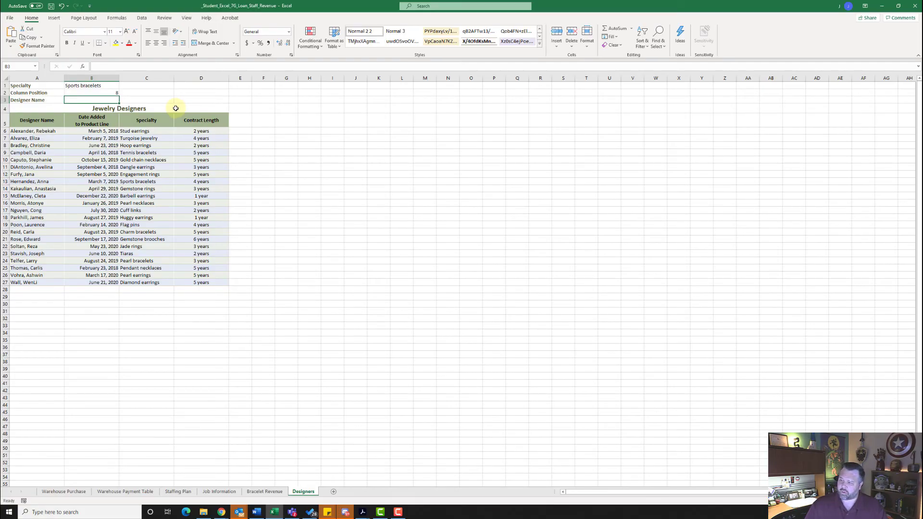
left_click(83, 67)
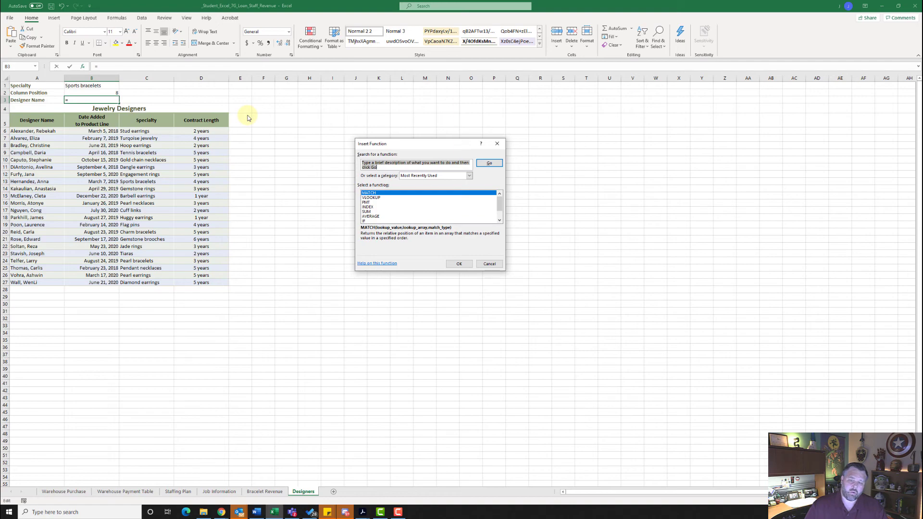
type("index")
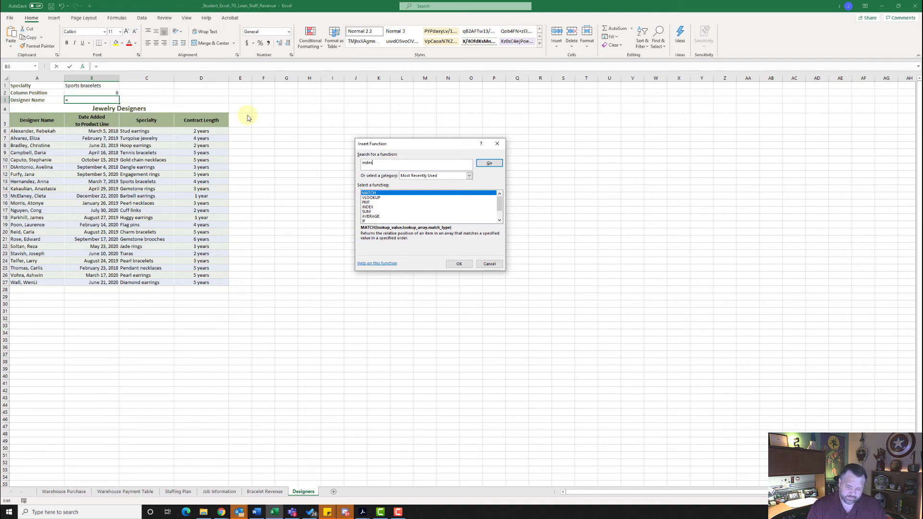
left_click(493, 168)
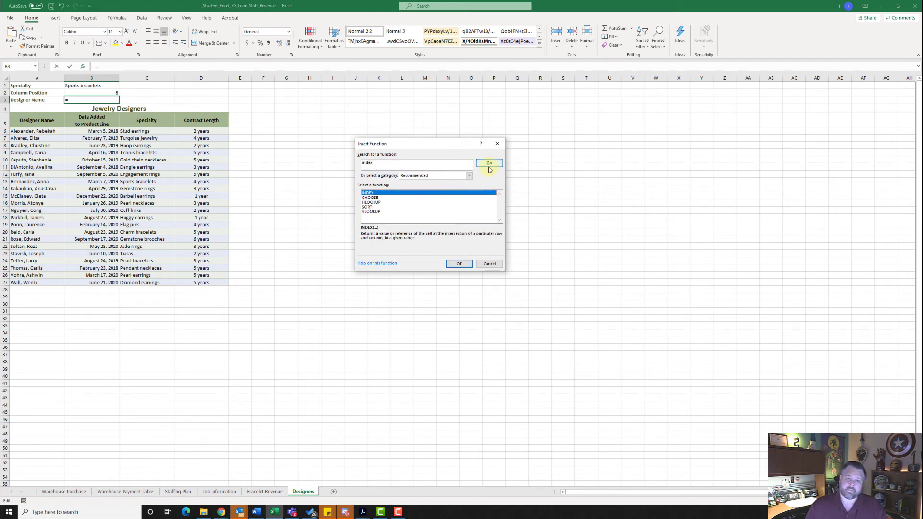
left_click(459, 264)
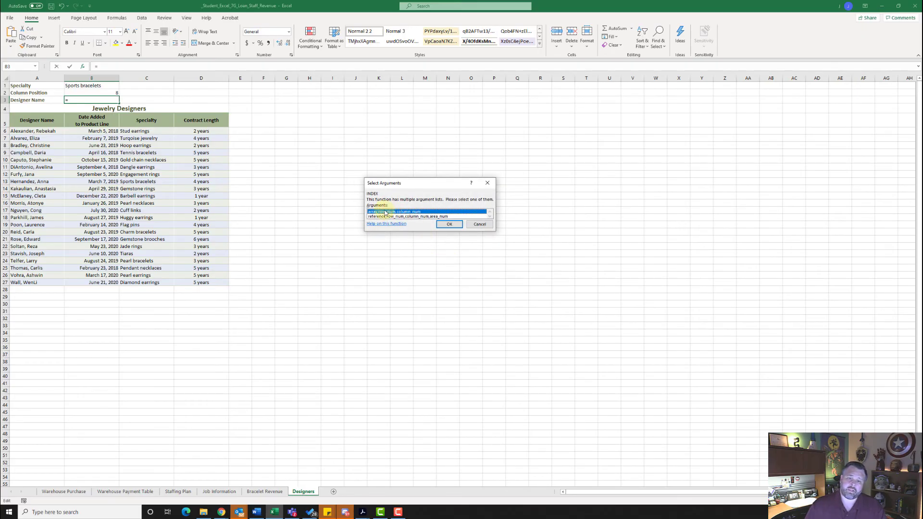
left_click(447, 225)
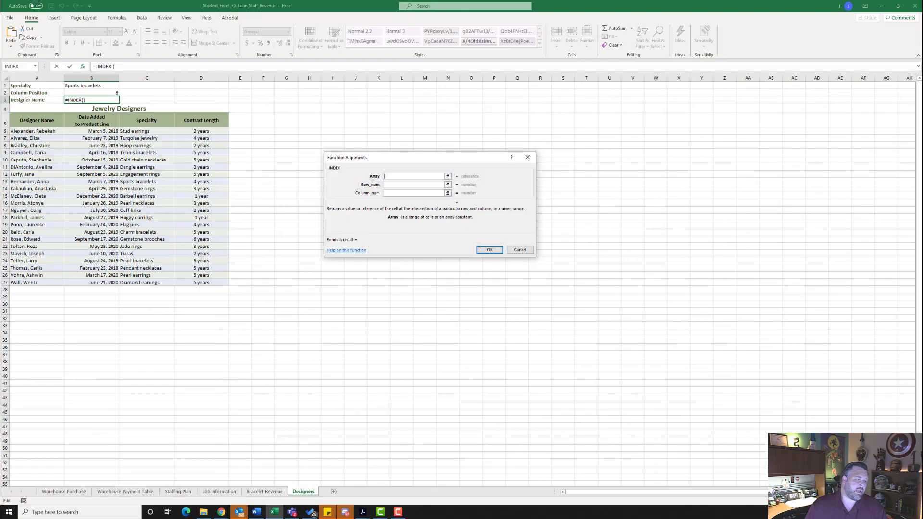
Step: Complete the INDEX function with array A6:A27 and the copied MATCH(B1,C6:C27,0) as the row number
left_click_drag(29, 131, 27, 281)
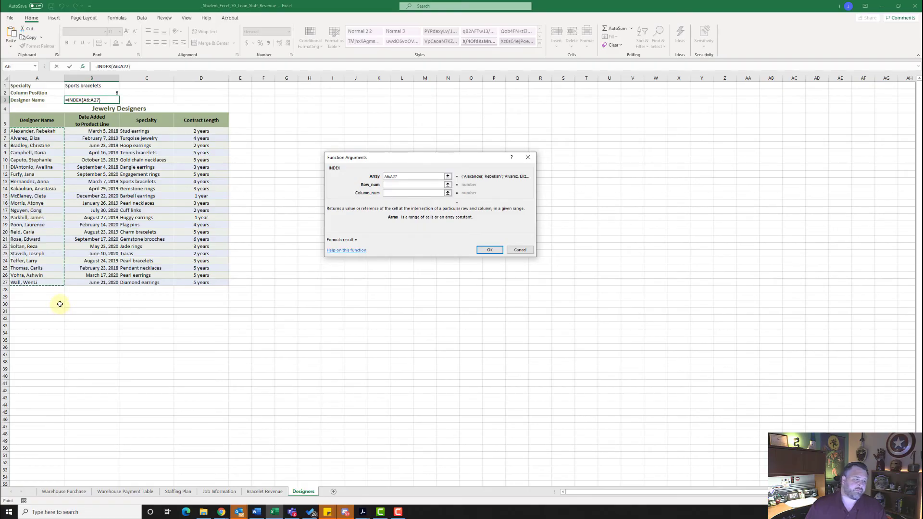
left_click(398, 185)
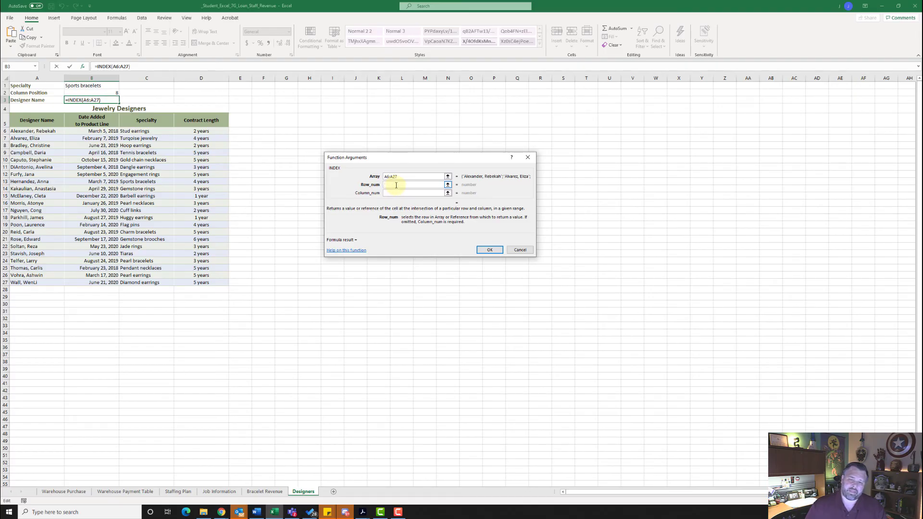
right_click(396, 185)
left_click(385, 207)
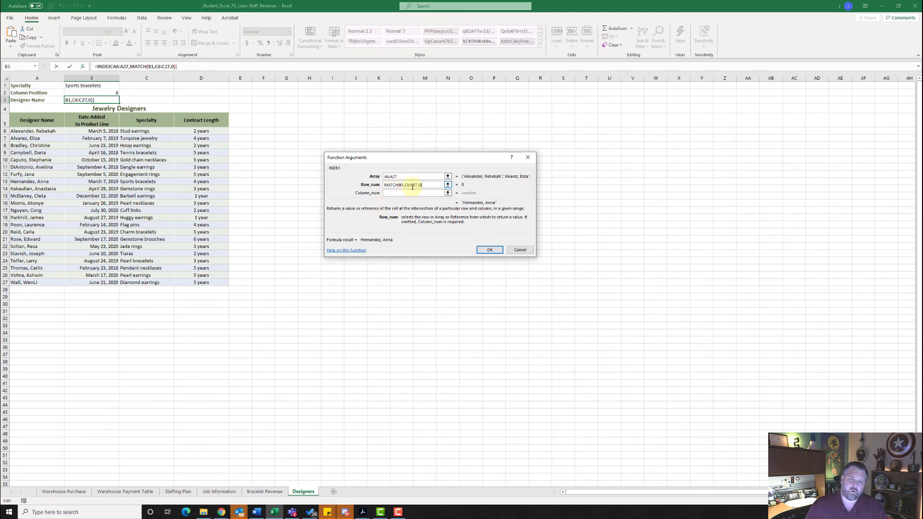
left_click(490, 250)
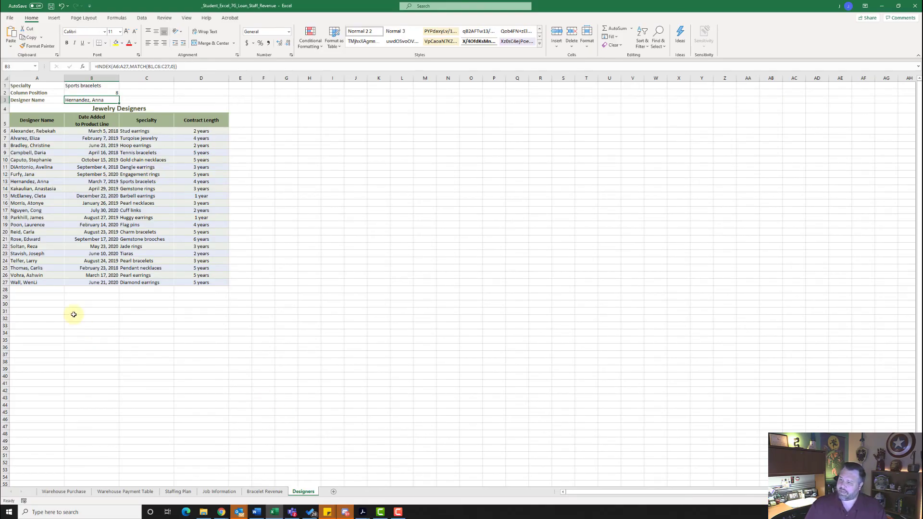
Step: Make A1 the active cell on the Designers sheet and group all the worksheets
left_click(40, 84)
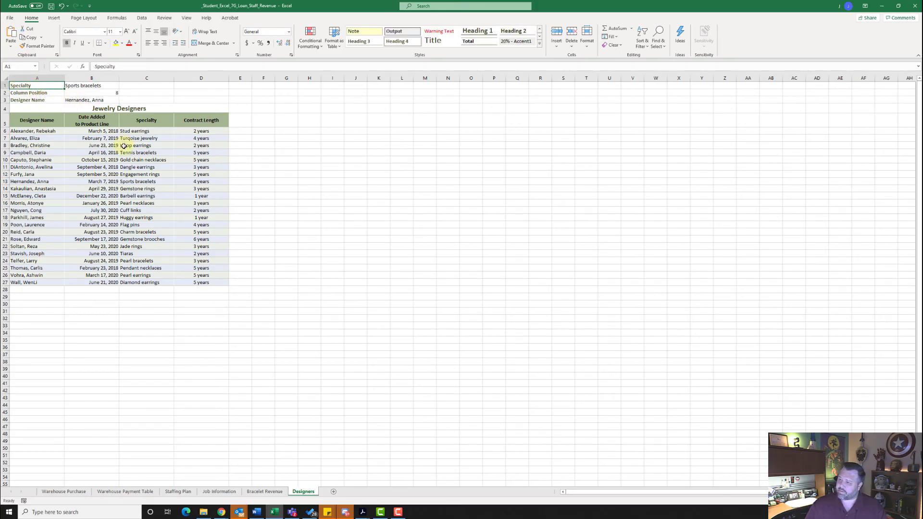
right_click(310, 495)
key("Escape")
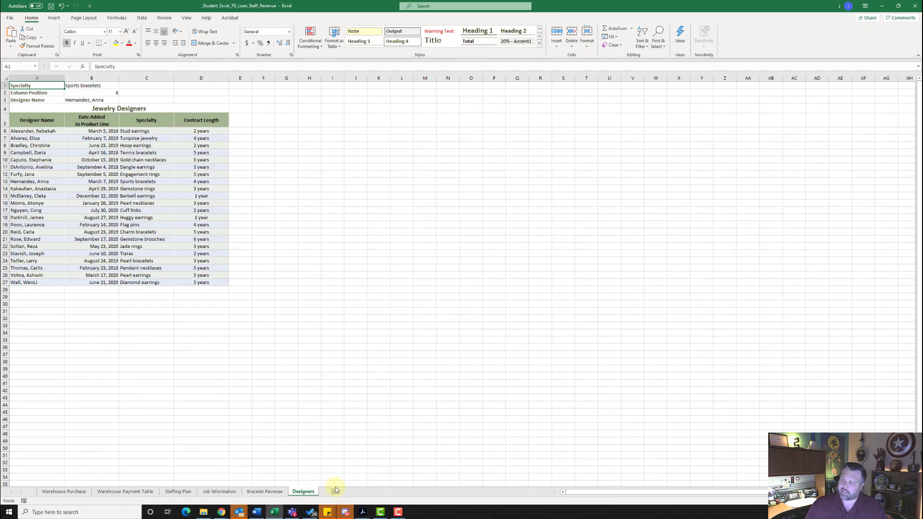
Step: In the page setup of the grouped sheets, center the content horizontally on the page
left_click(84, 18)
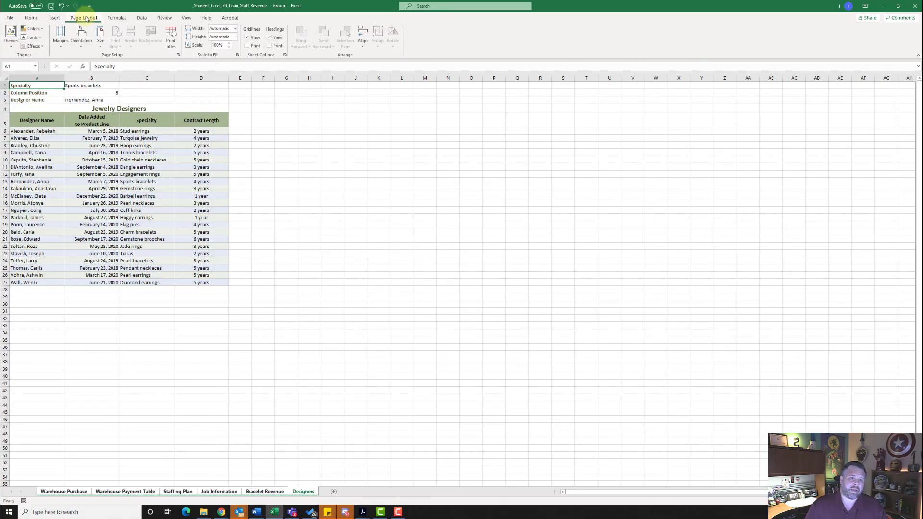
left_click(178, 56)
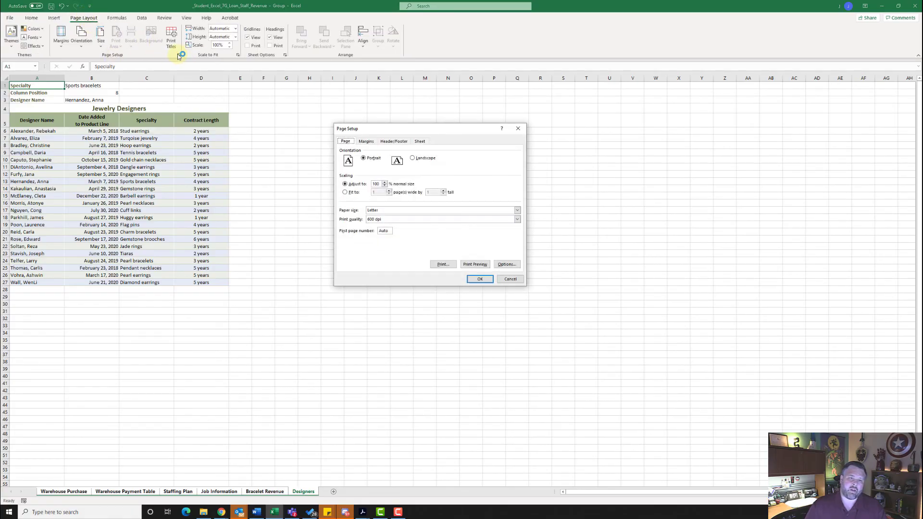
left_click(366, 142)
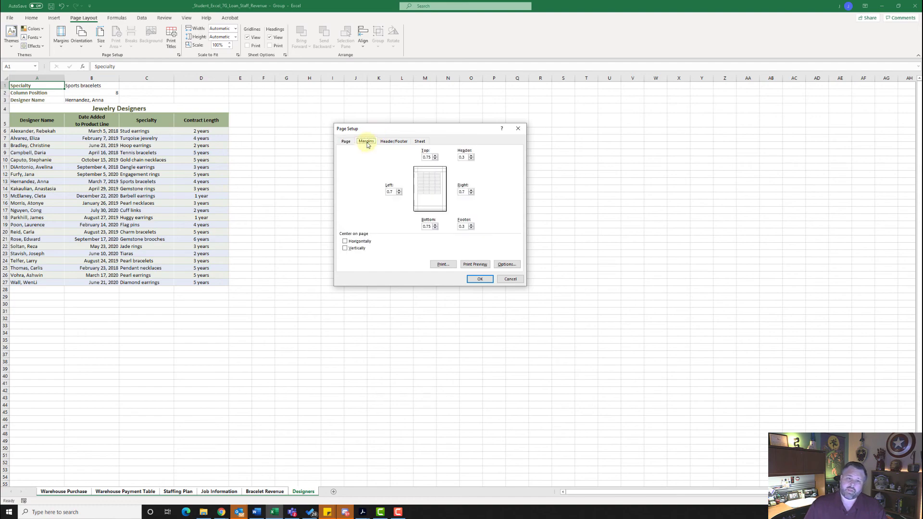
left_click(347, 242)
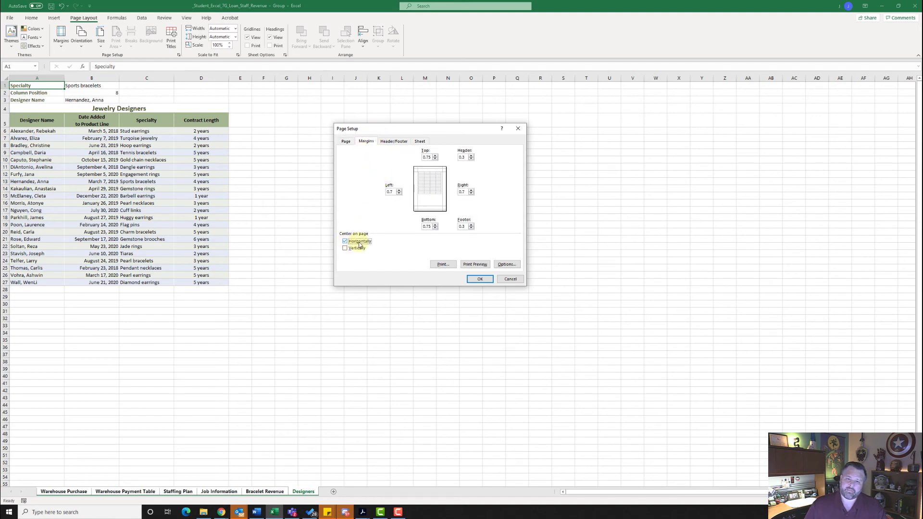
Step: Give the grouped worksheets a custom footer with the file name in the left section and the sheet name in the right section
left_click(394, 143)
left_click(450, 188)
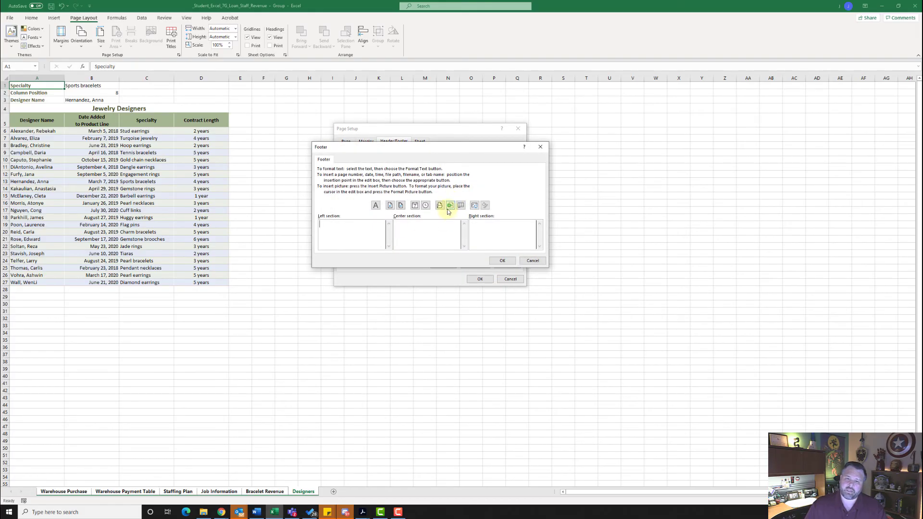
left_click(450, 206)
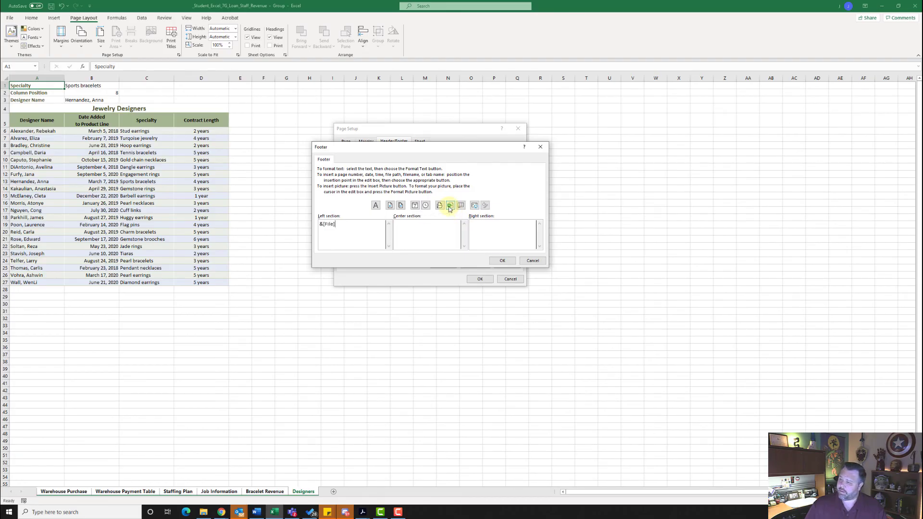
left_click(492, 237)
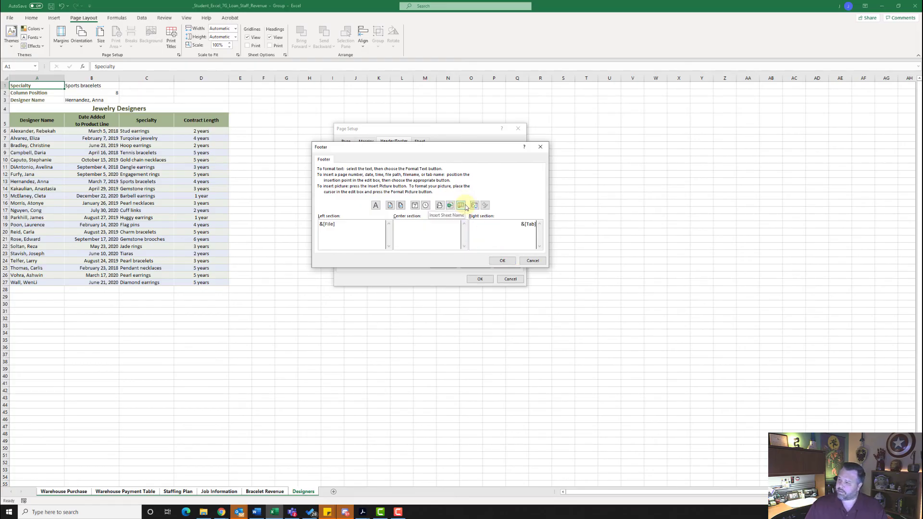
right_click(503, 237)
left_click(514, 265)
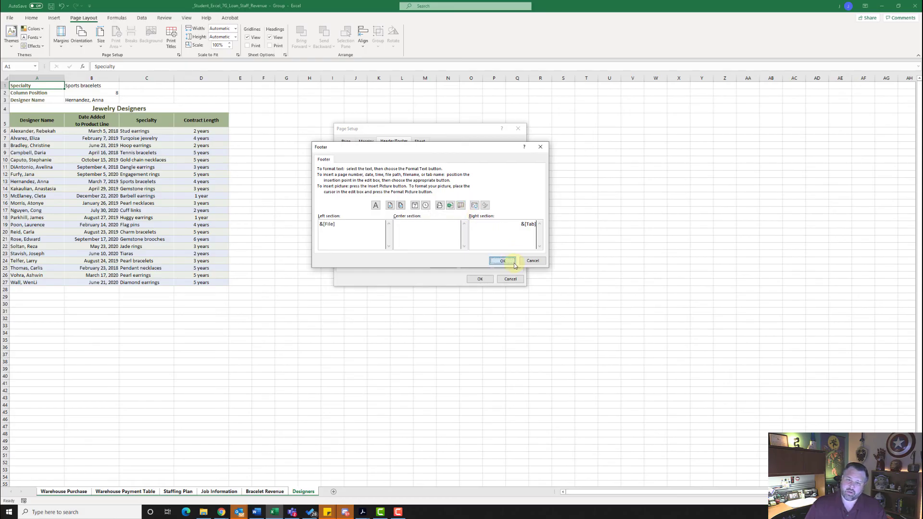
left_click(512, 262)
left_click(480, 281)
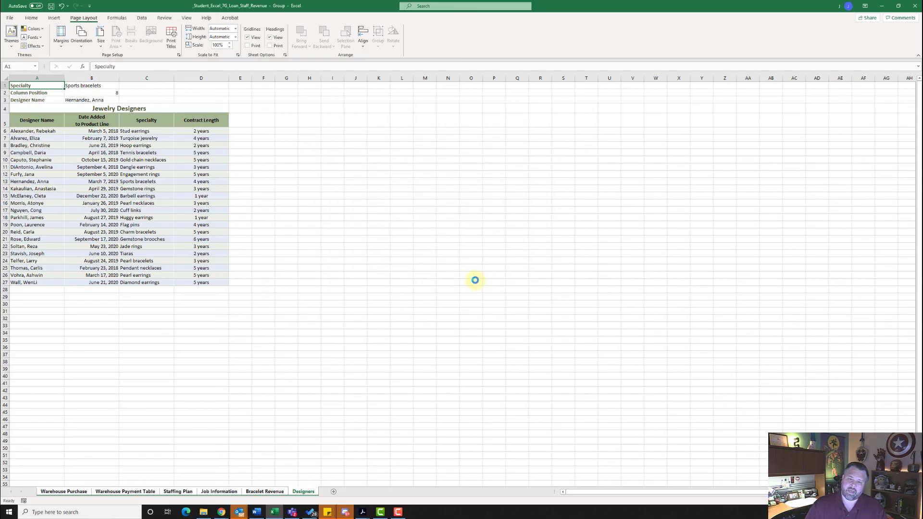
Step: Ungroup the worksheets and display the Warehouse Payment Table worksheet
right_click(312, 493)
left_click(343, 485)
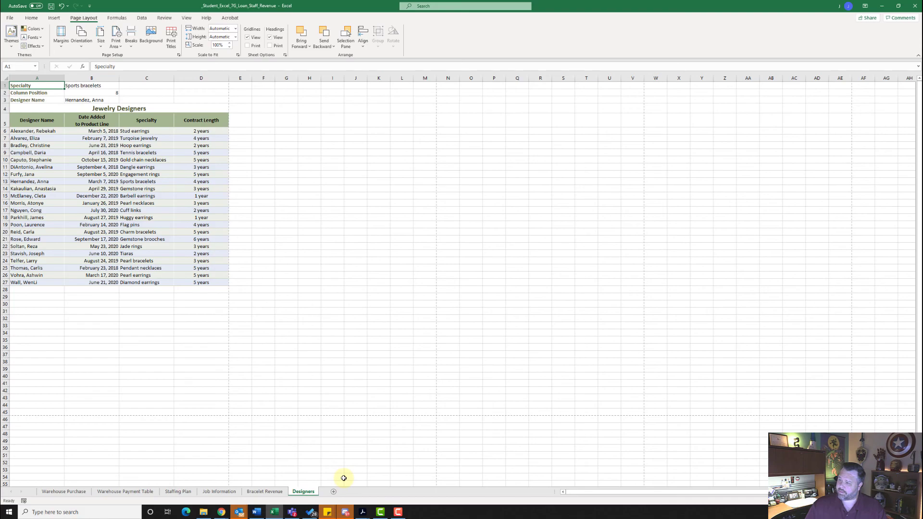
left_click(129, 493)
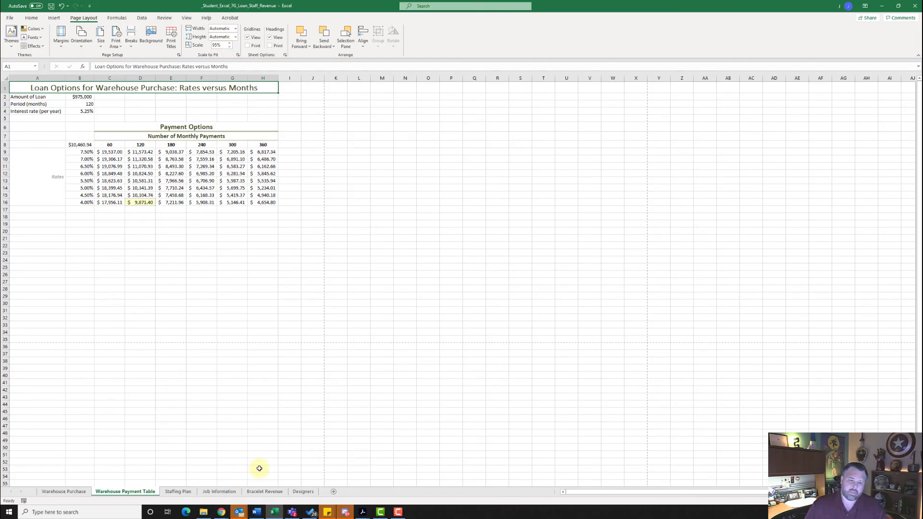
Step: Set the page orientation of the Designers worksheet to Landscape
left_click(304, 492)
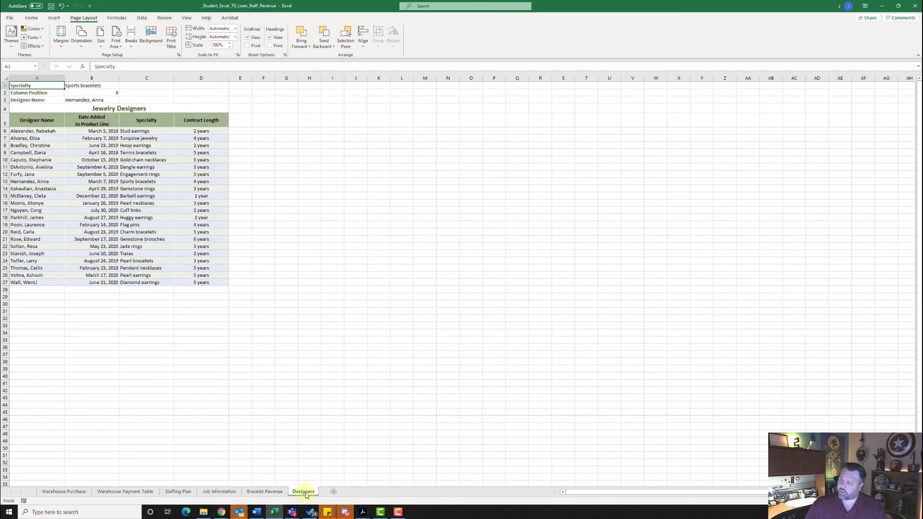
left_click(81, 37)
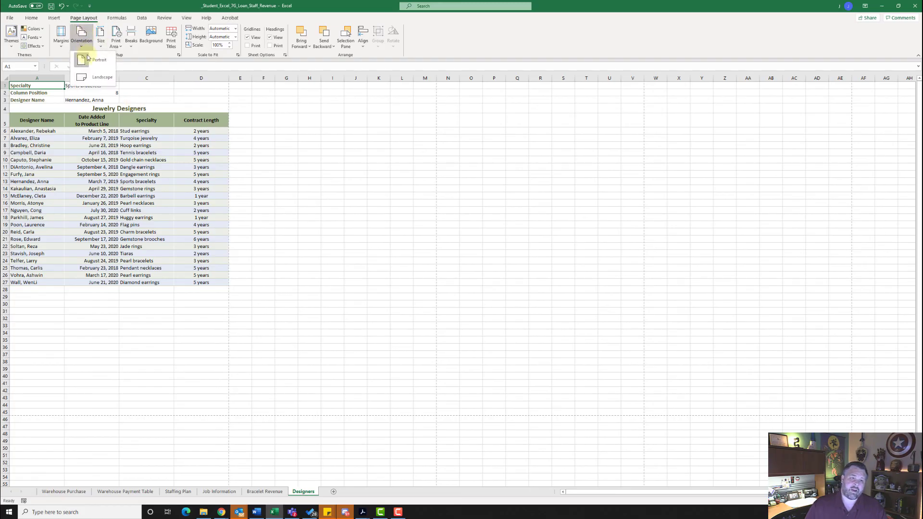
left_click(95, 77)
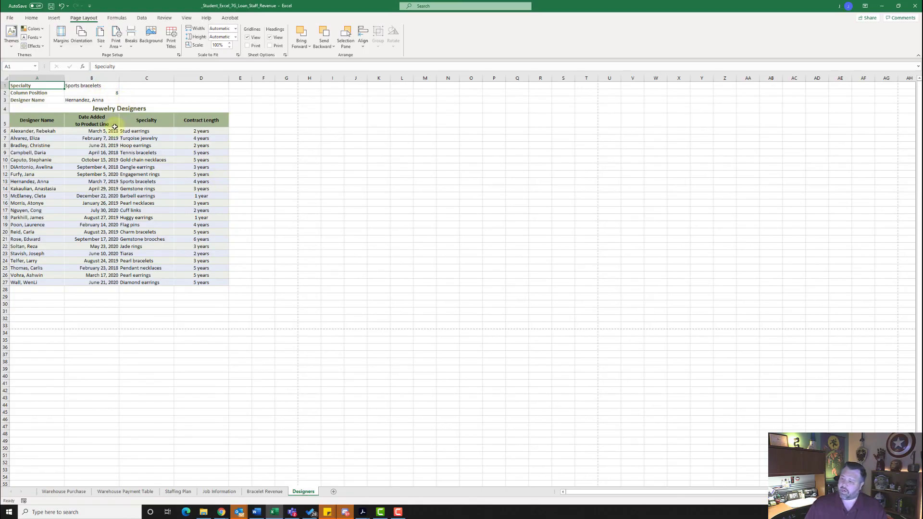
Step: Show all workbook properties, set the tags to staffing plan, bracelet revenue and enter cgs as the subject
left_click(9, 18)
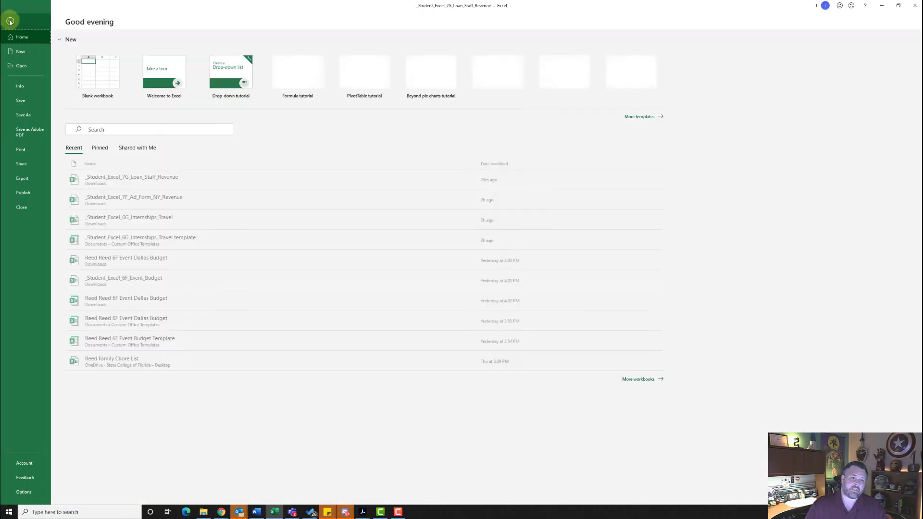
left_click(21, 87)
left_click(317, 243)
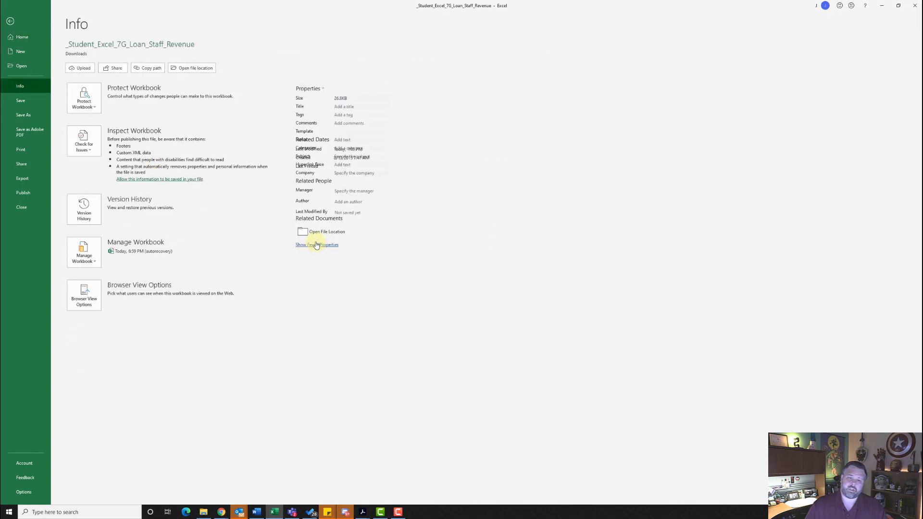
left_click(343, 115)
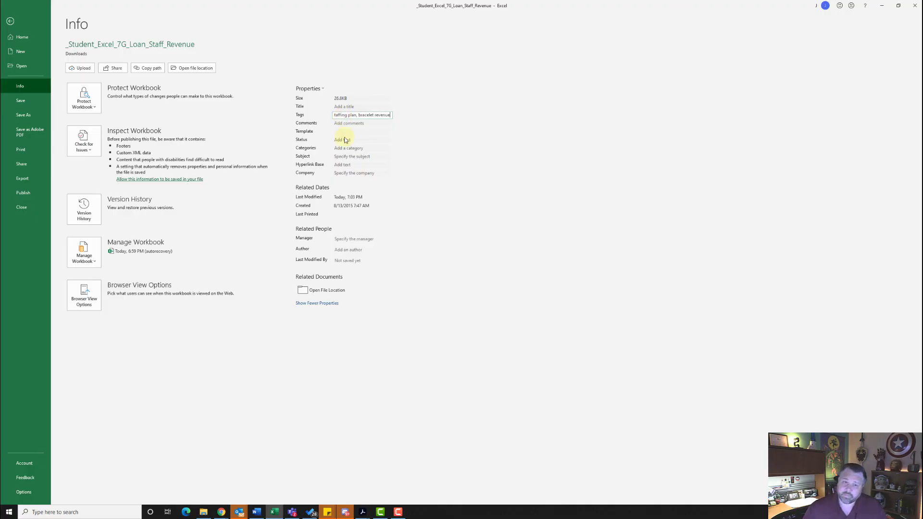
left_click(349, 157)
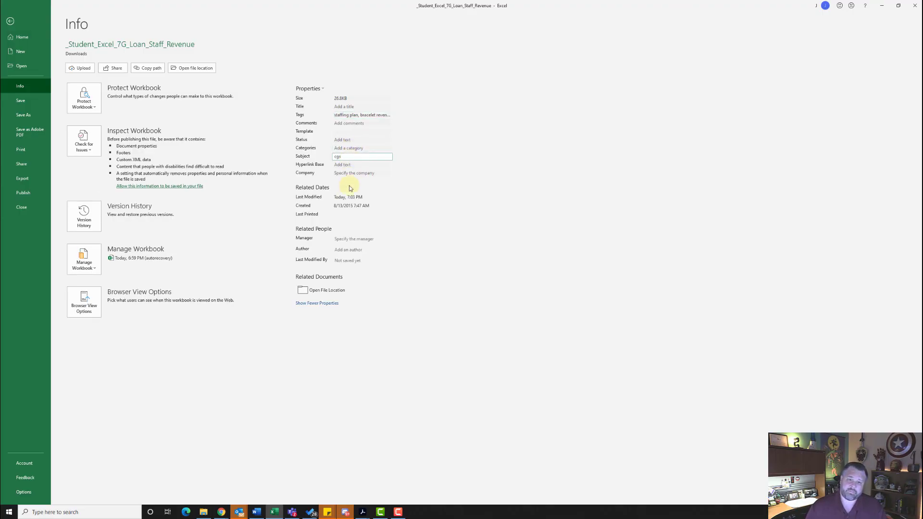
type("cgs")
Step: Add the author's full name to the workbook properties and save the workbook
left_click(359, 248)
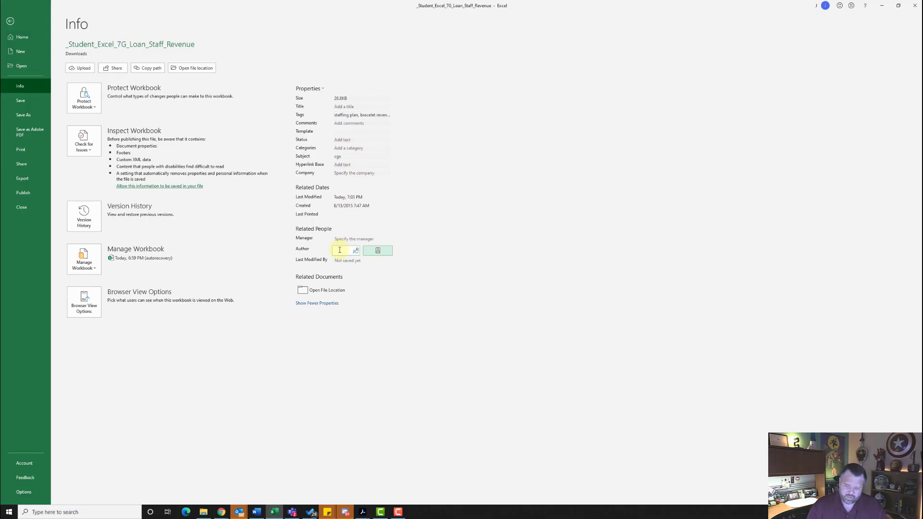
type("Jaso")
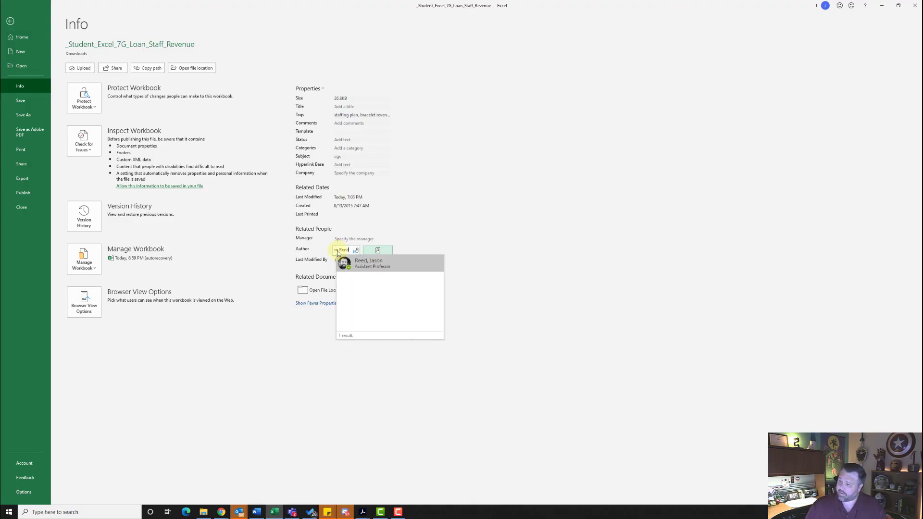
left_click(398, 264)
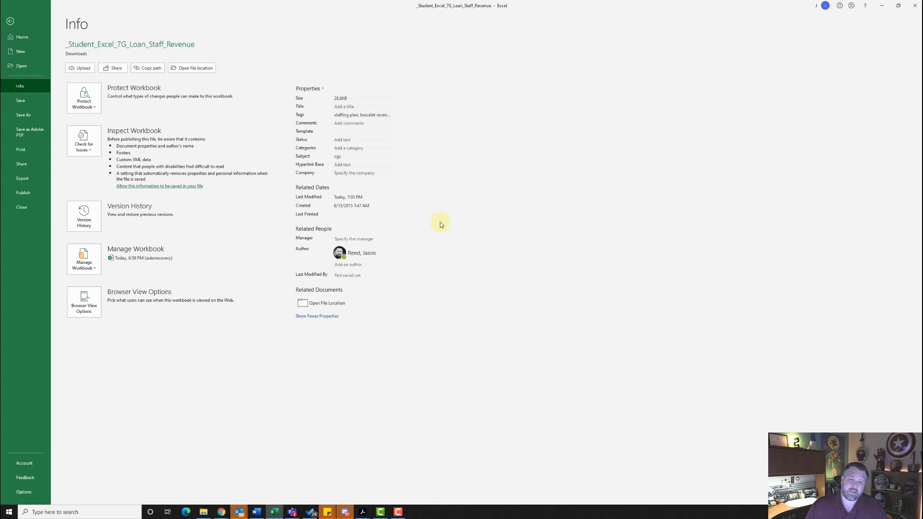
left_click(24, 100)
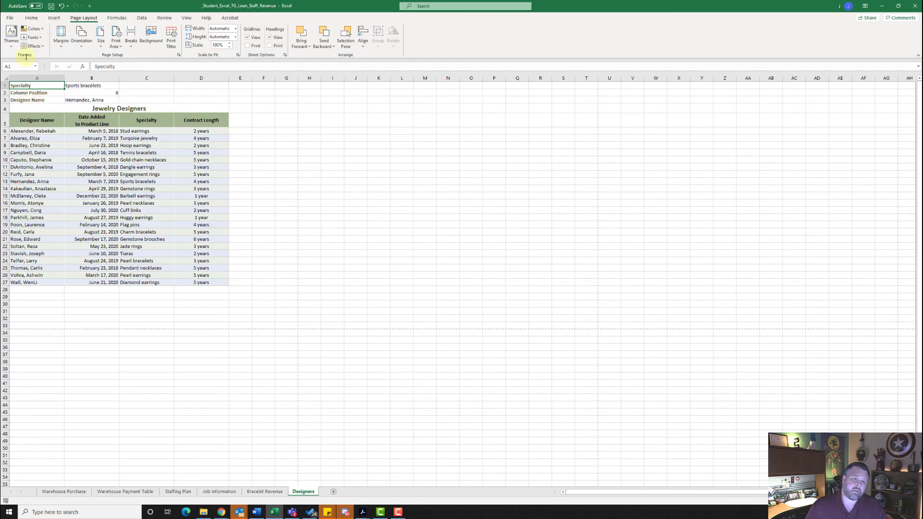
Step: Check the print preview of the Designers worksheet, including its footer, and return to the sheet
left_click(9, 18)
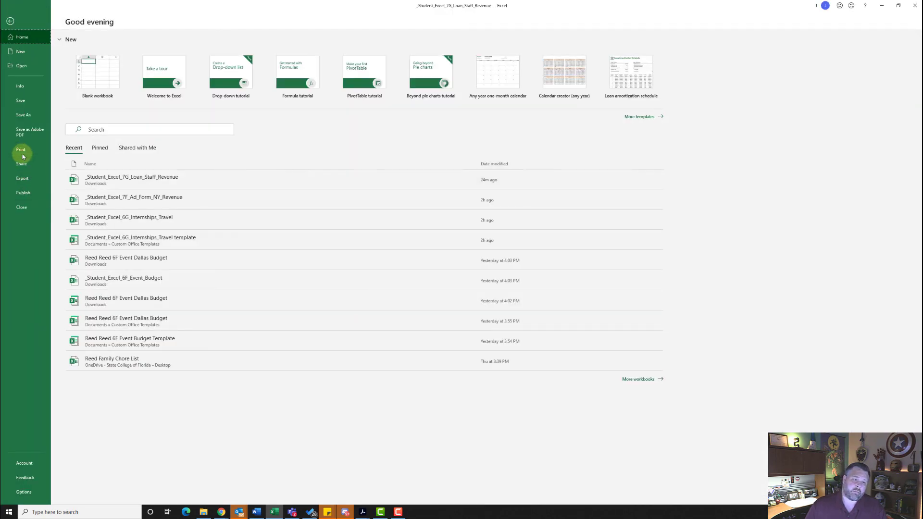
left_click(21, 154)
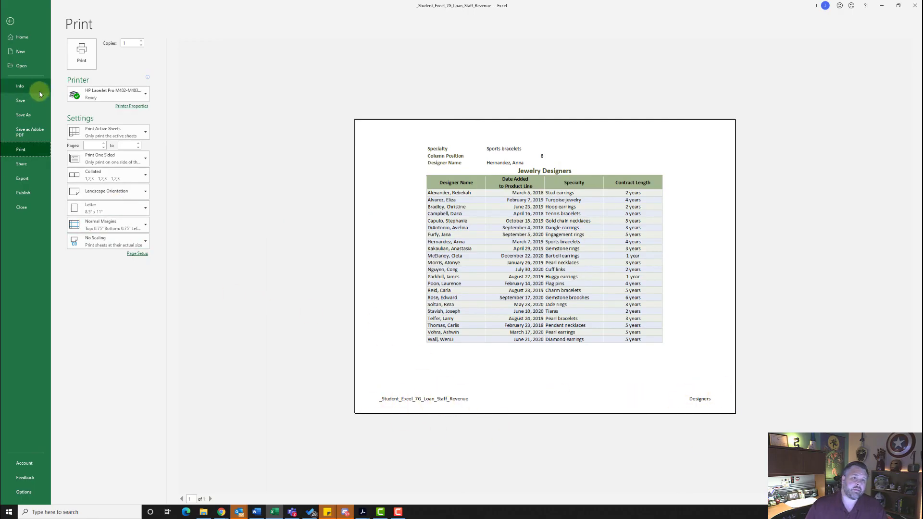
key("Escape")
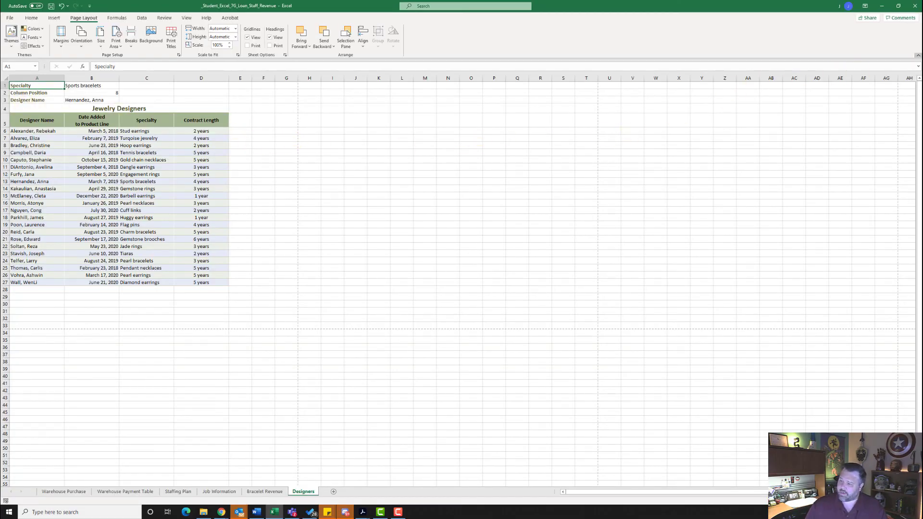
Step: Switch to the MyLab homework page in the browser, upload _Student_Excel_7G_Loan_Staff_Revenue.xlsx and submit it for grading
left_click(881, 6)
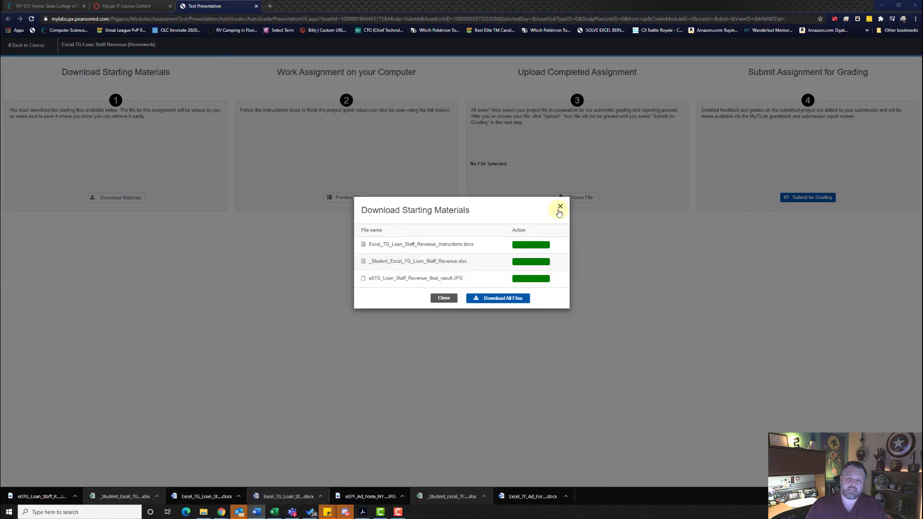
left_click(560, 207)
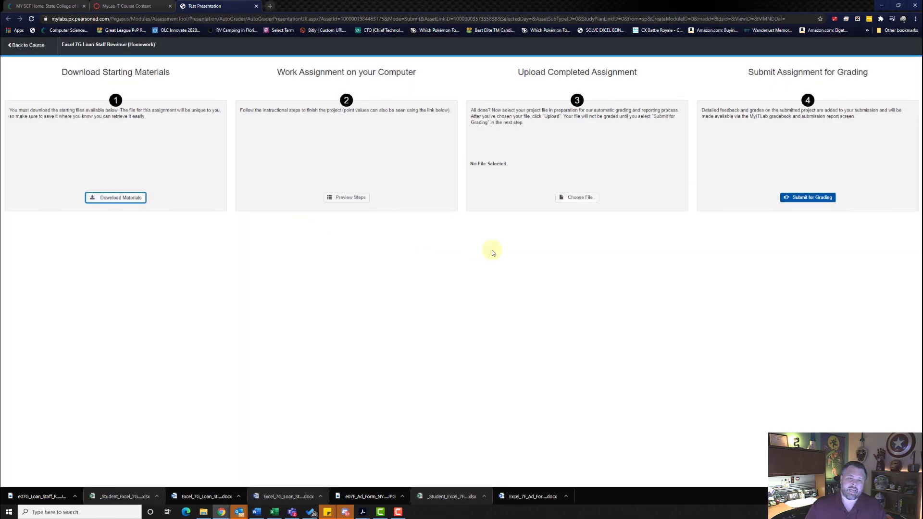
left_click(576, 198)
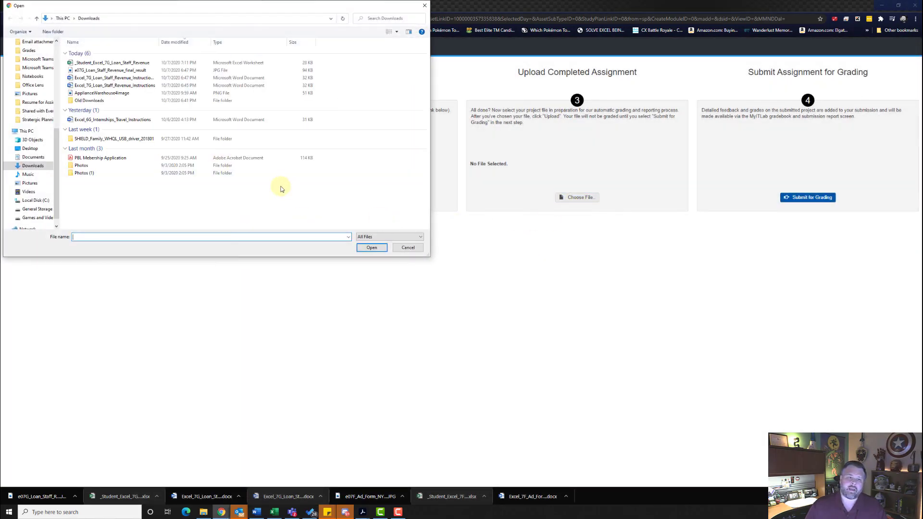
left_click(113, 63)
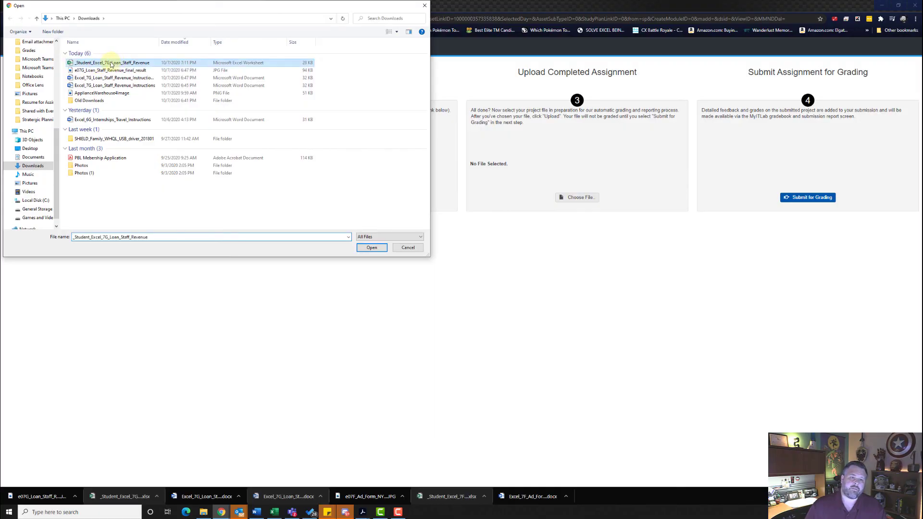
left_click(370, 248)
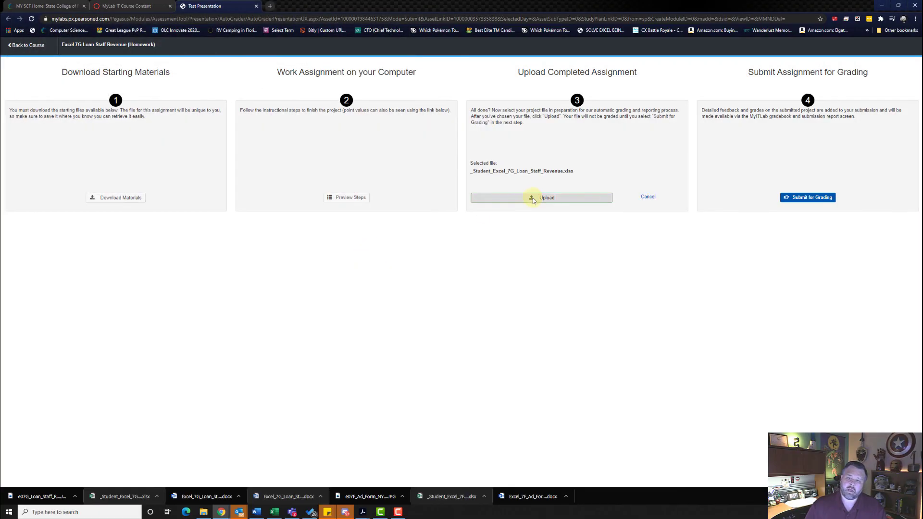
left_click(530, 198)
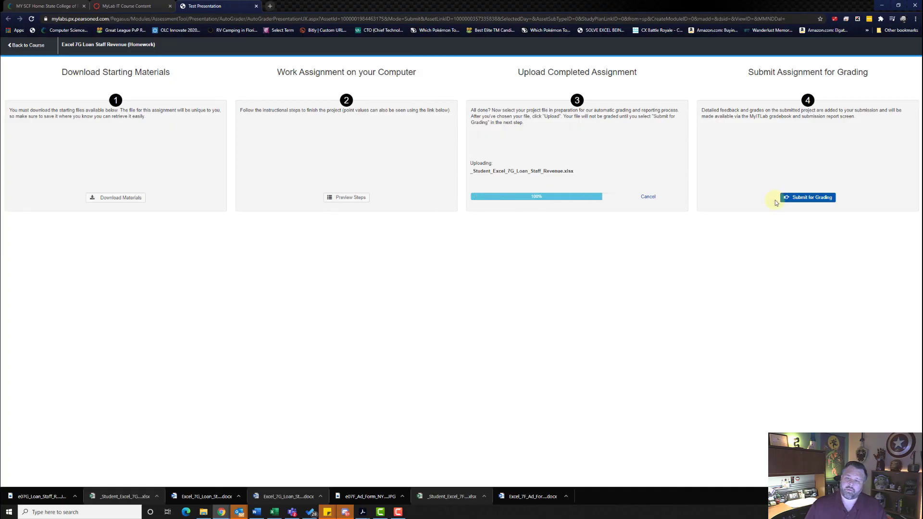
left_click(810, 198)
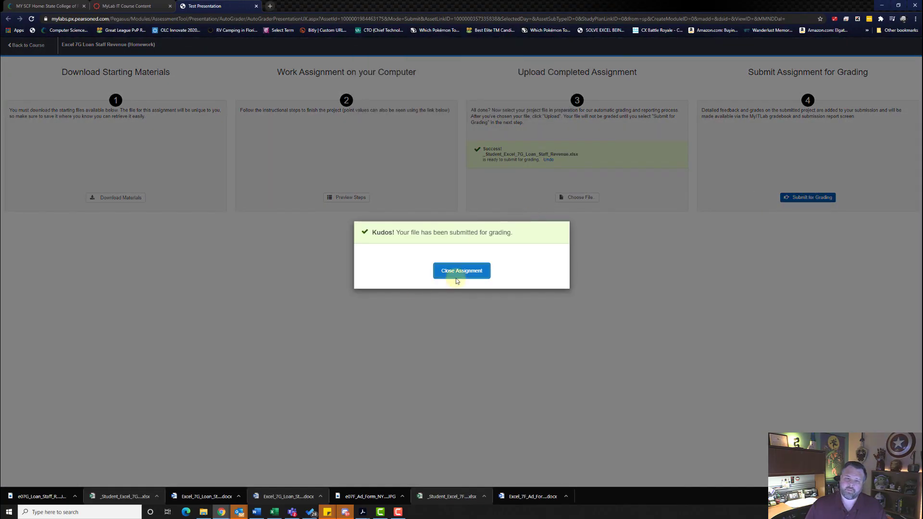
left_click(256, 6)
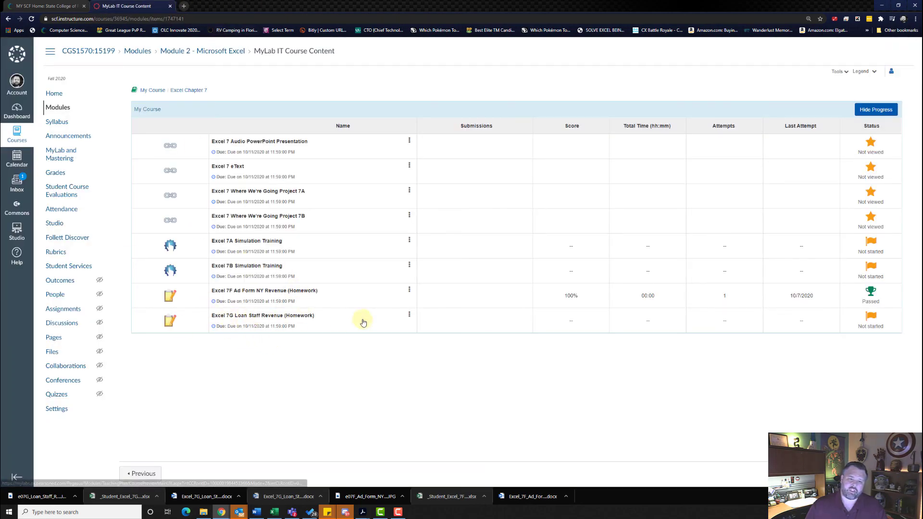
Step: Open the score card of the Excel 7G Loan Staff Revenue submission and examine the grading details of instruction 15
left_click(410, 316)
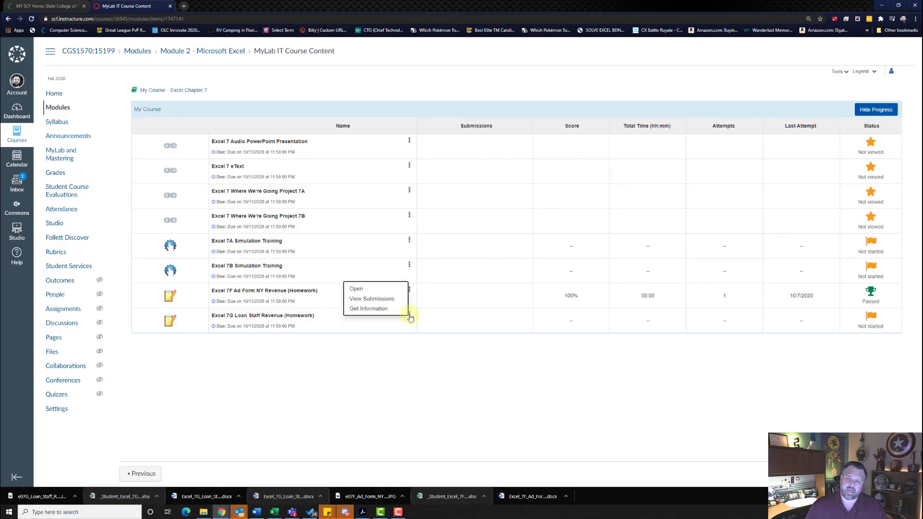
left_click(377, 299)
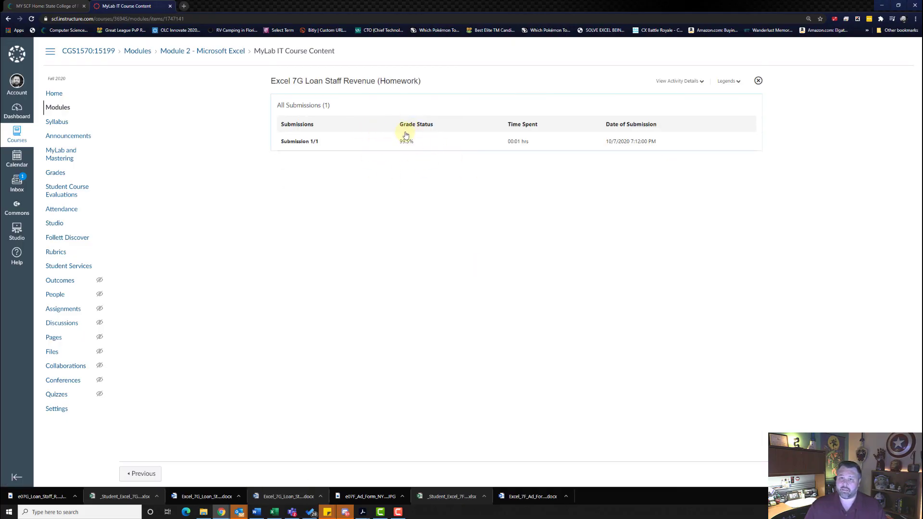
left_click(304, 143)
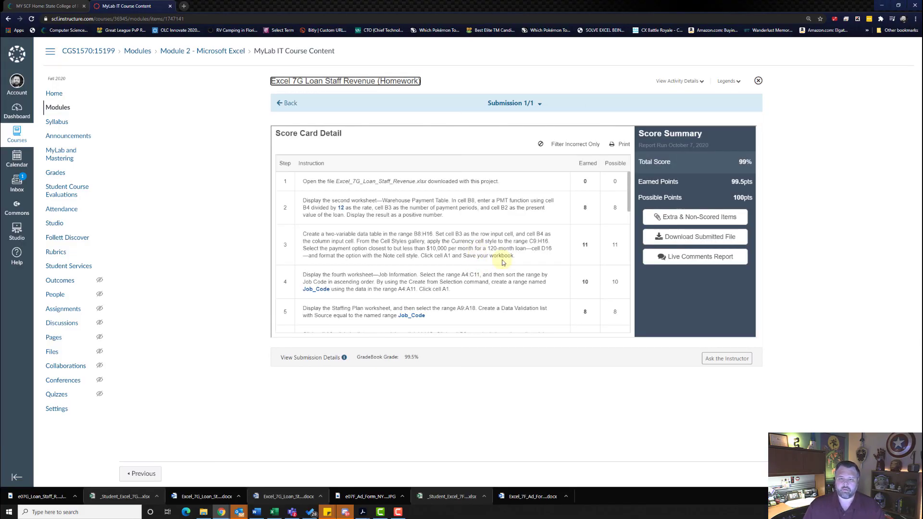
scroll(503, 262, "down", 8)
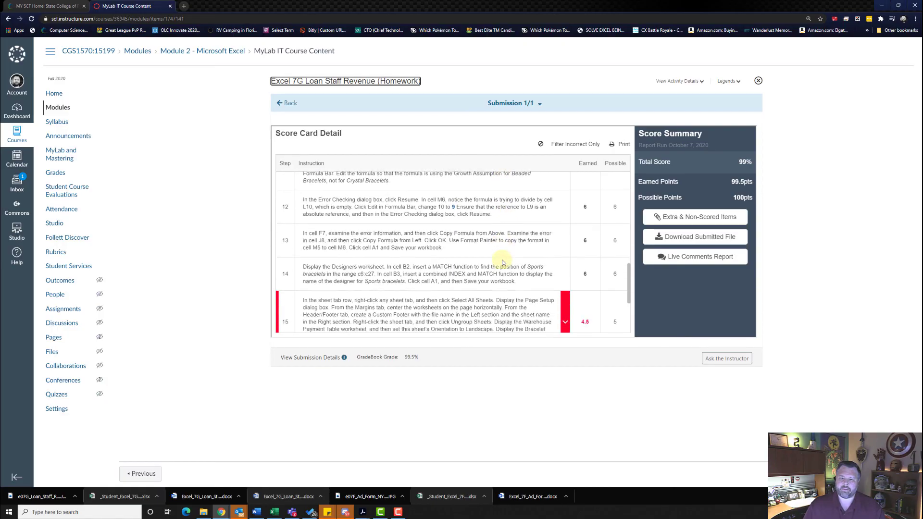
scroll(502, 262, "down", 2)
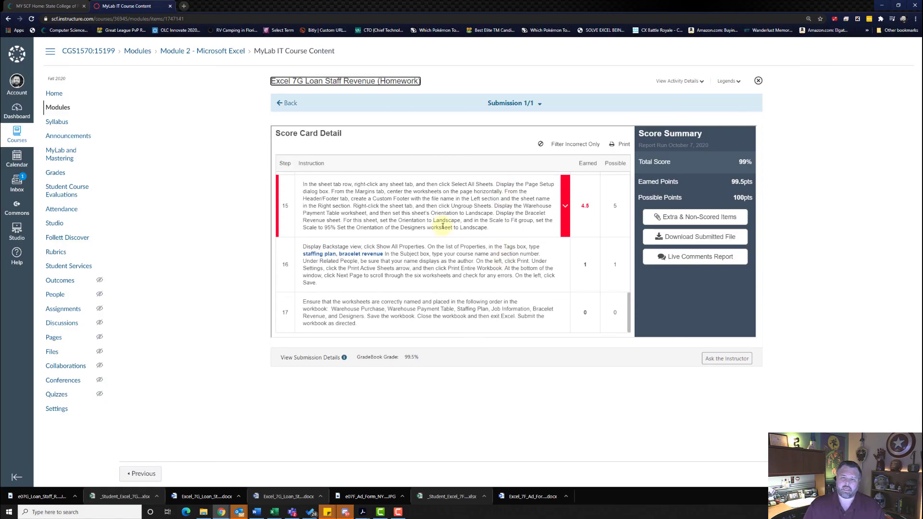
left_click(566, 206)
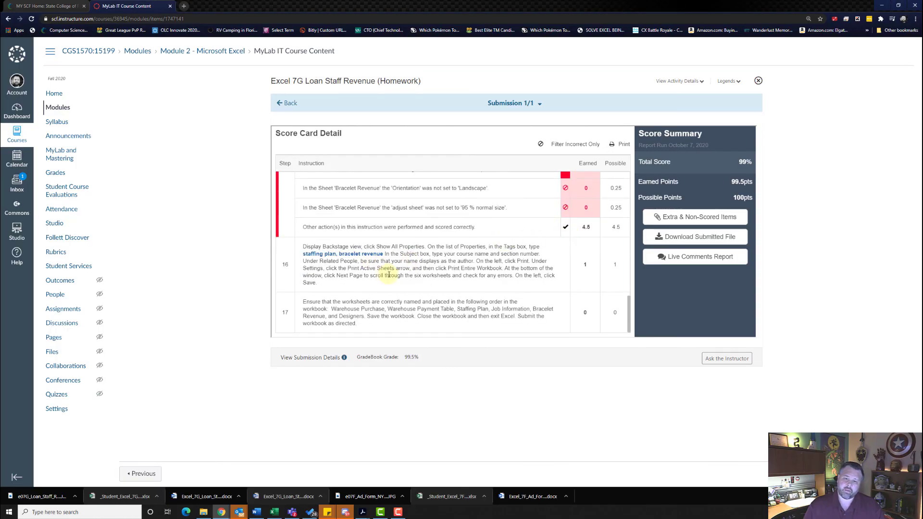
scroll(389, 282, "up", 1)
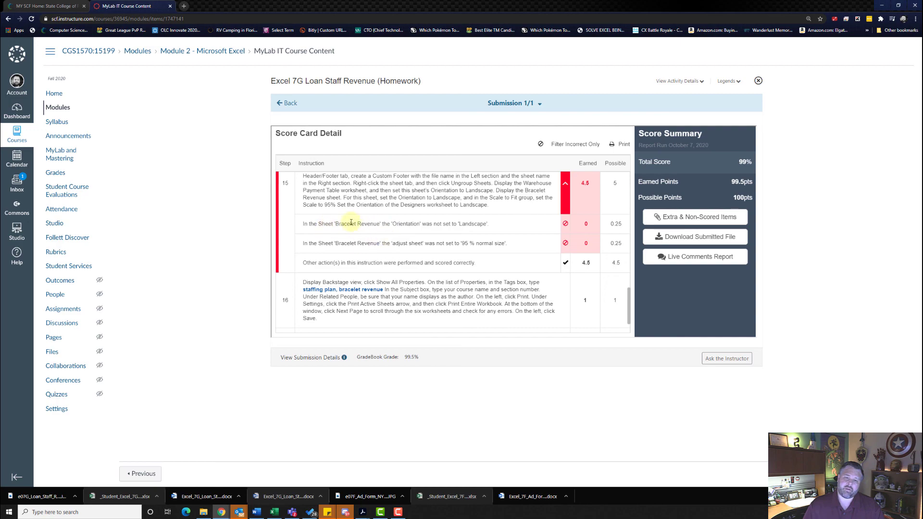